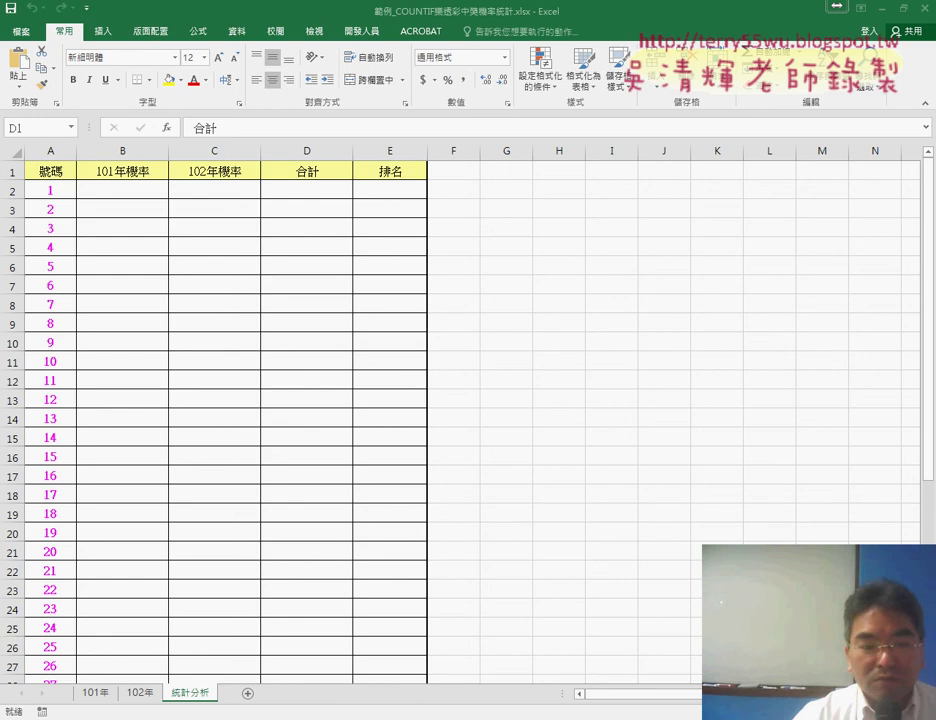
# - Review the 101年 and 102年 draw sheets, then select number columns D through J on 101年
pyautogui.click(97, 692)
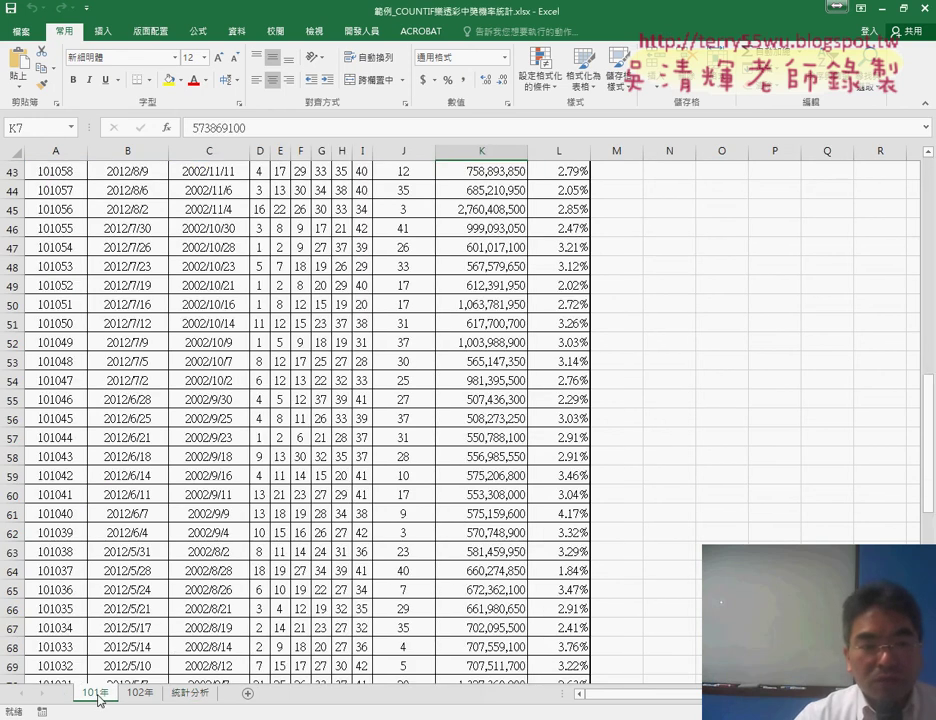
pyautogui.scroll(13, 132, 649)
pyautogui.scroll(1, 132, 649)
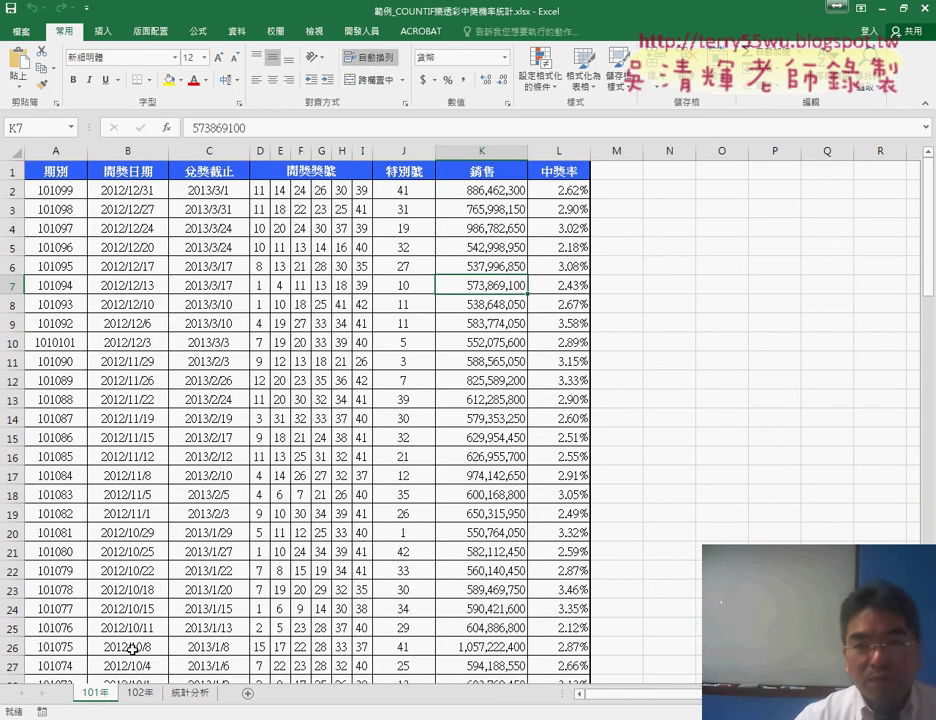
pyautogui.click(132, 693)
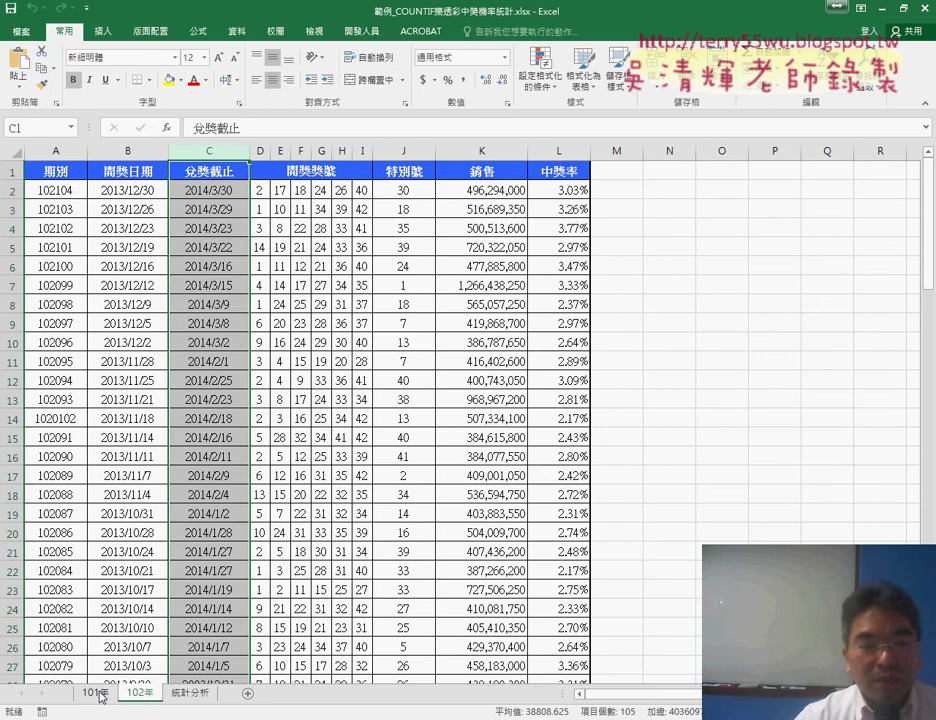
pyautogui.click(99, 693)
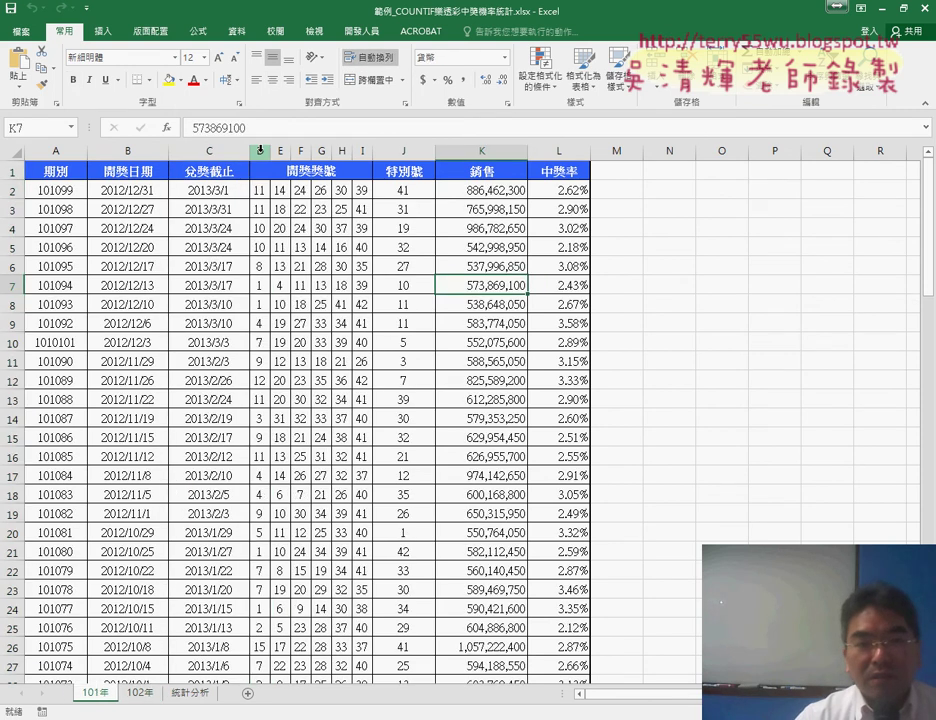
pyautogui.moveTo(260, 150); pyautogui.dragTo(406, 149)
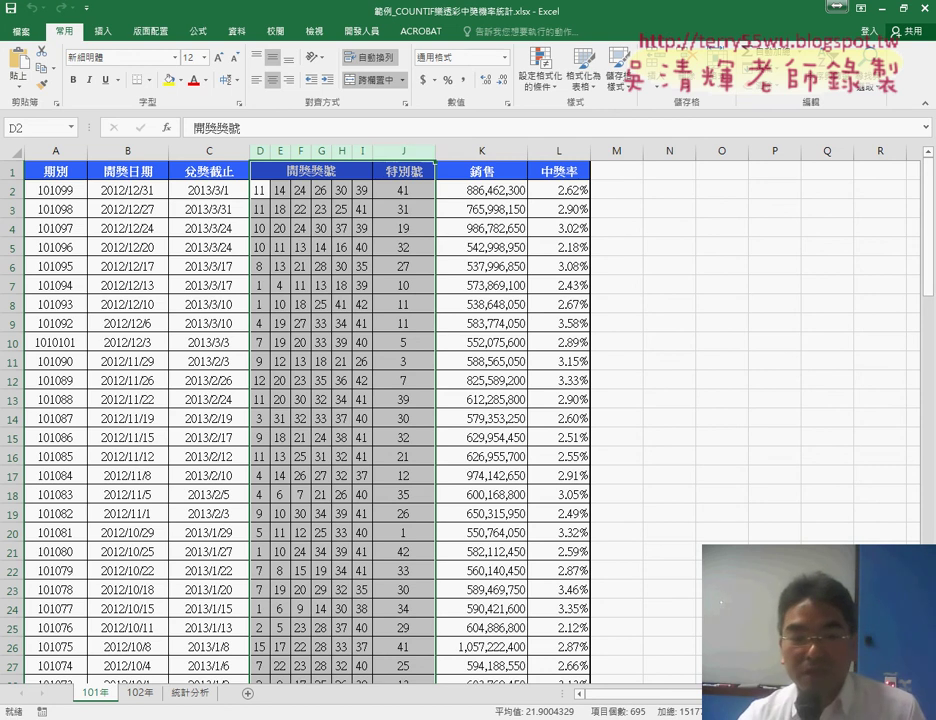
# - In Chrome, return to the lotto-8.com 大樂透 draw history and scroll through it
pyautogui.click(80, 465)
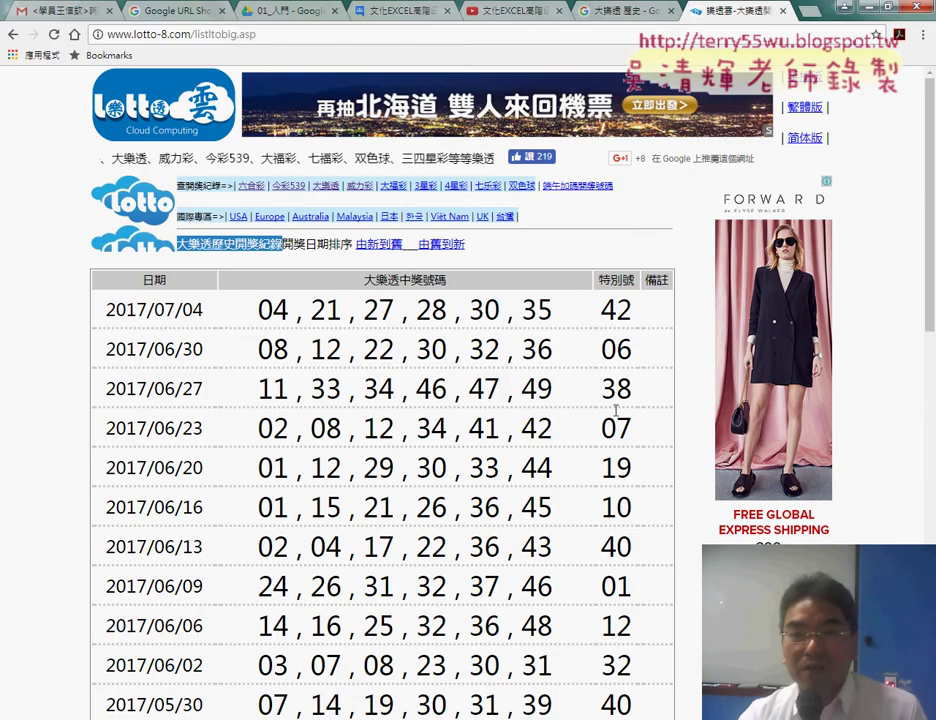
pyautogui.click(620, 10)
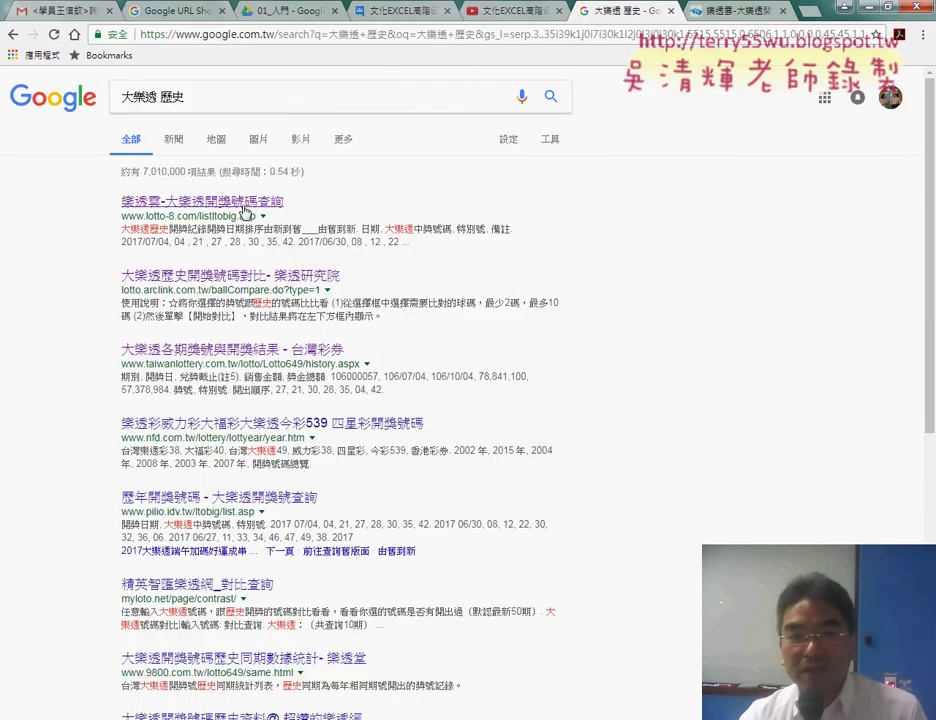
pyautogui.click(735, 10)
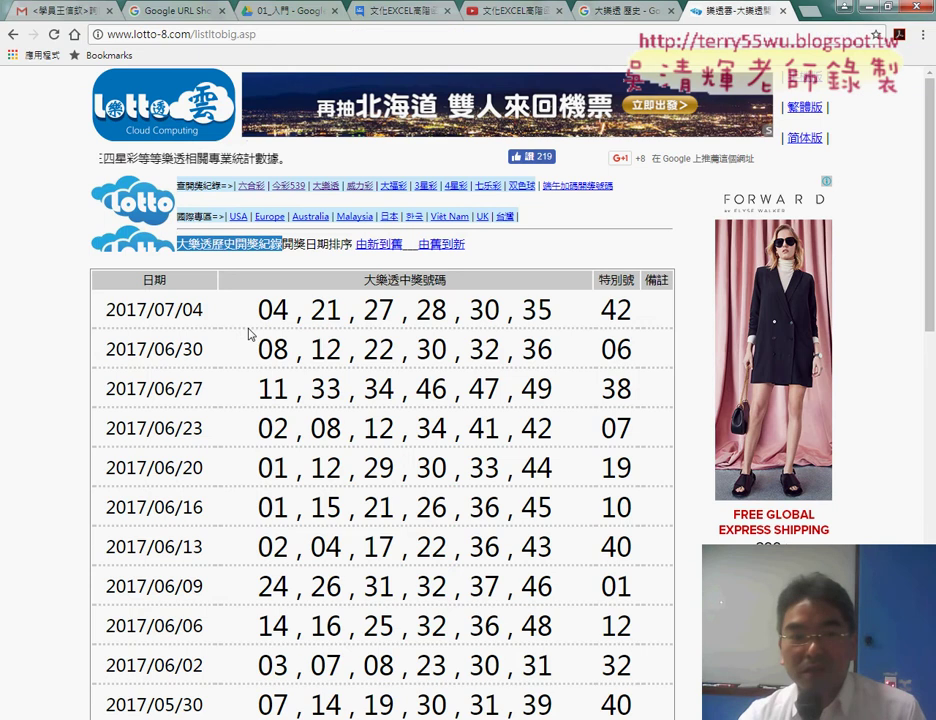
pyautogui.scroll(-3, 226, 370)
pyautogui.scroll(-7, 226, 370)
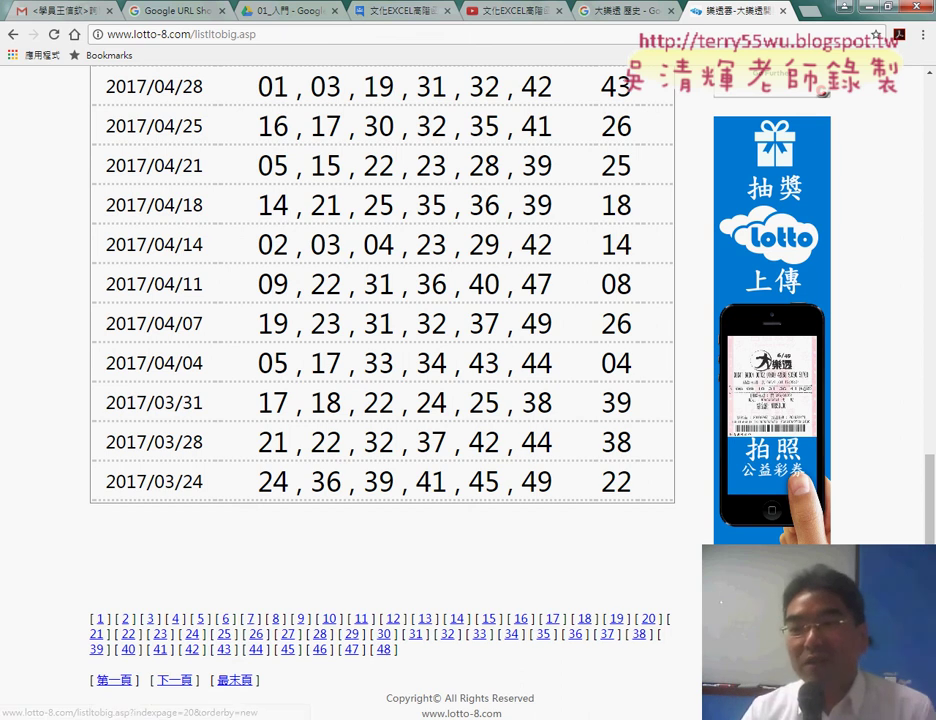
pyautogui.moveTo(928, 520); pyautogui.dragTo(928, 148)
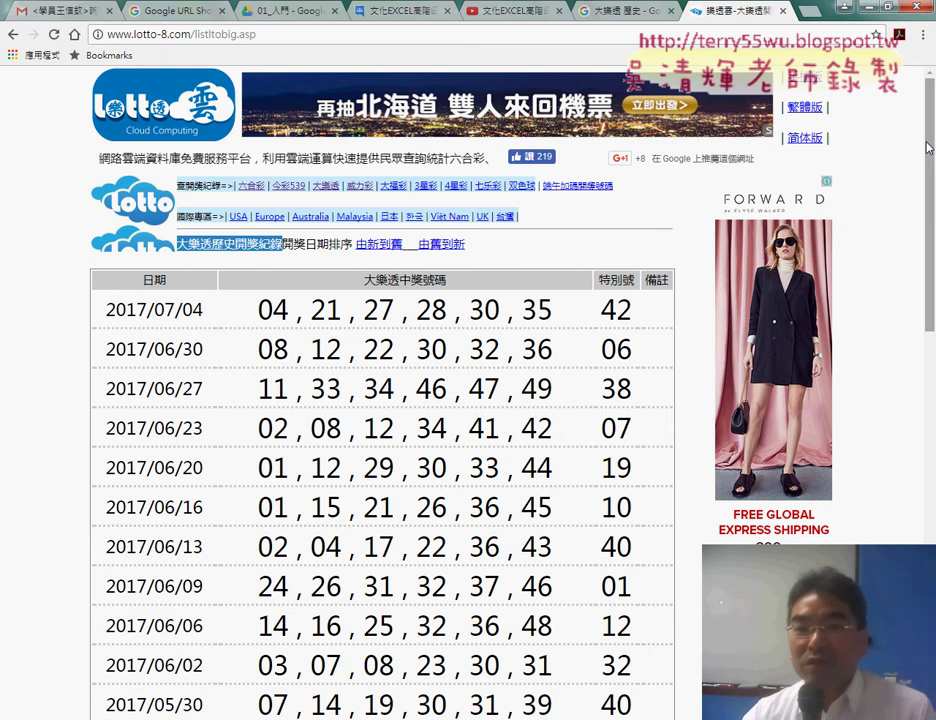
# - View the 今彩539, 大樂透, 威力彩 and 大福彩 draw history pages in turn
pyautogui.click(287, 186)
pyautogui.click(330, 186)
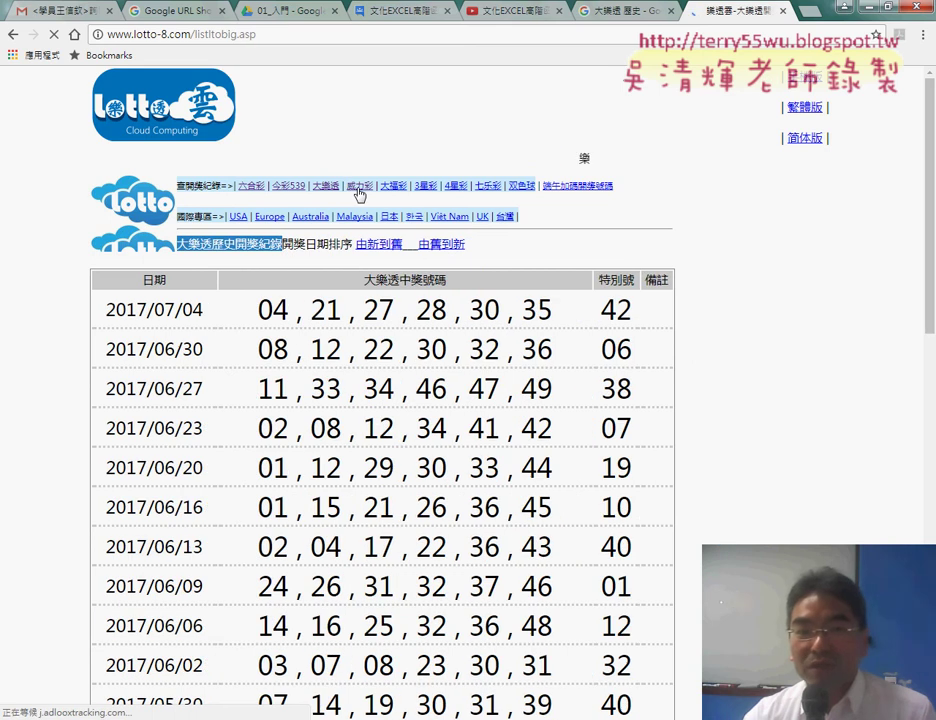
pyautogui.click(359, 186)
pyautogui.click(393, 186)
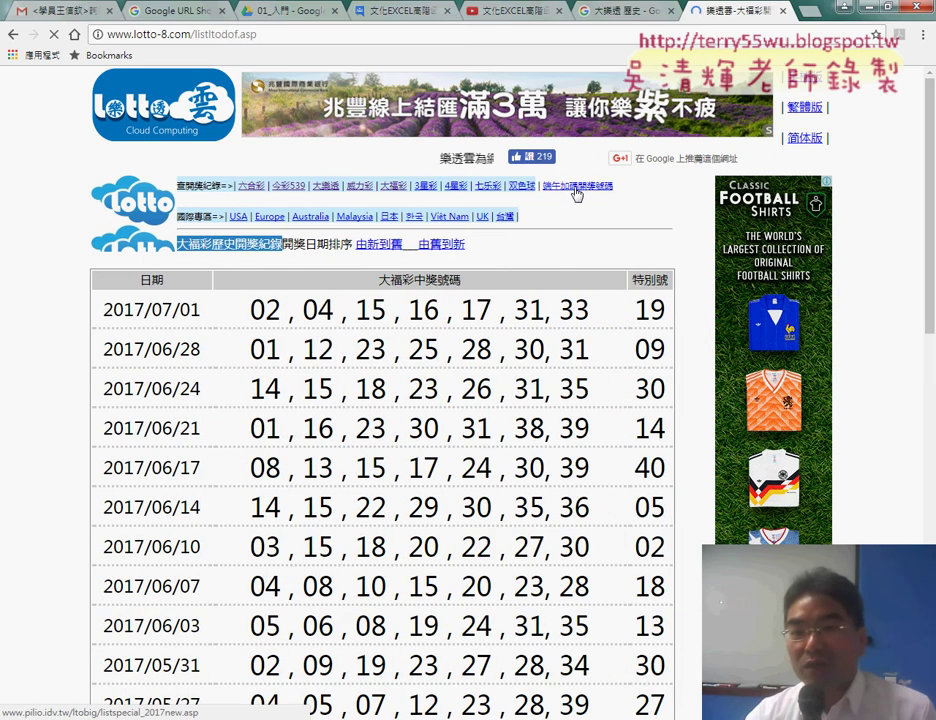
pyautogui.click(606, 189)
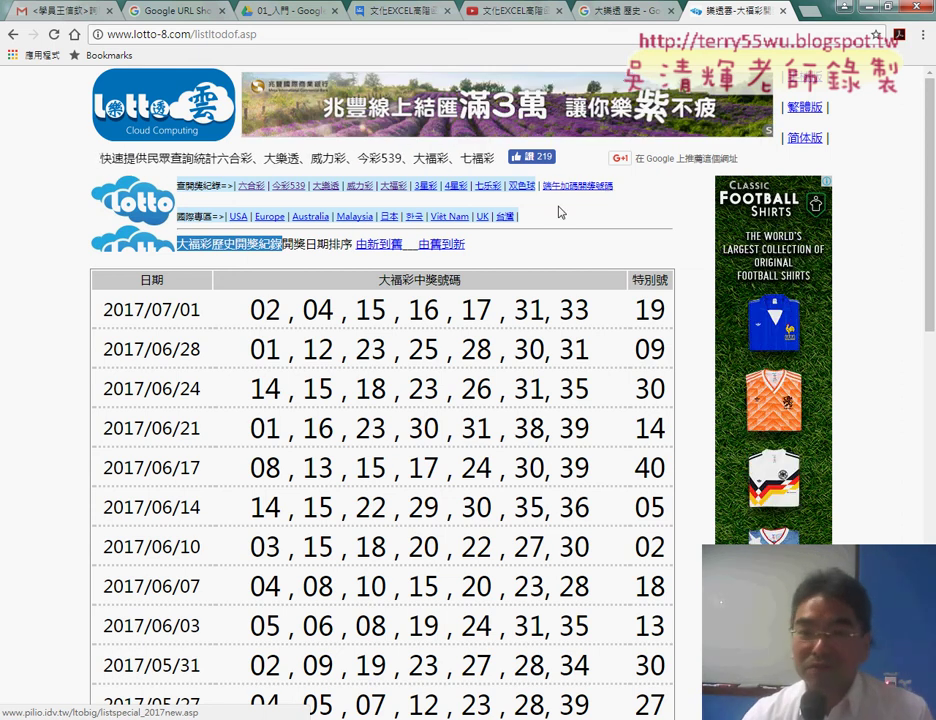
pyautogui.moveTo(245, 718)
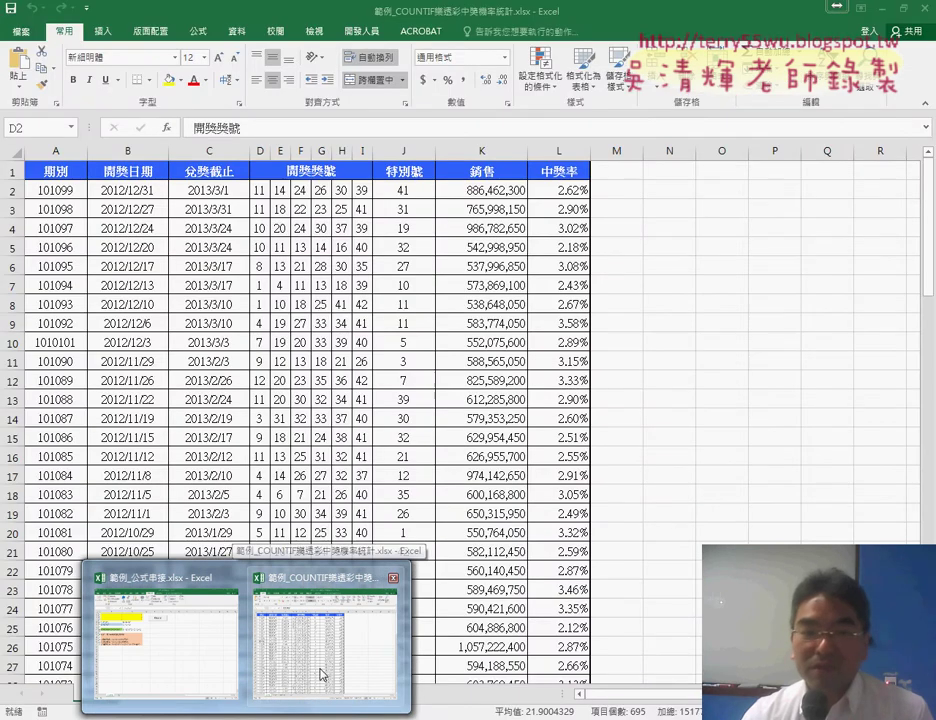
pyautogui.click(320, 673)
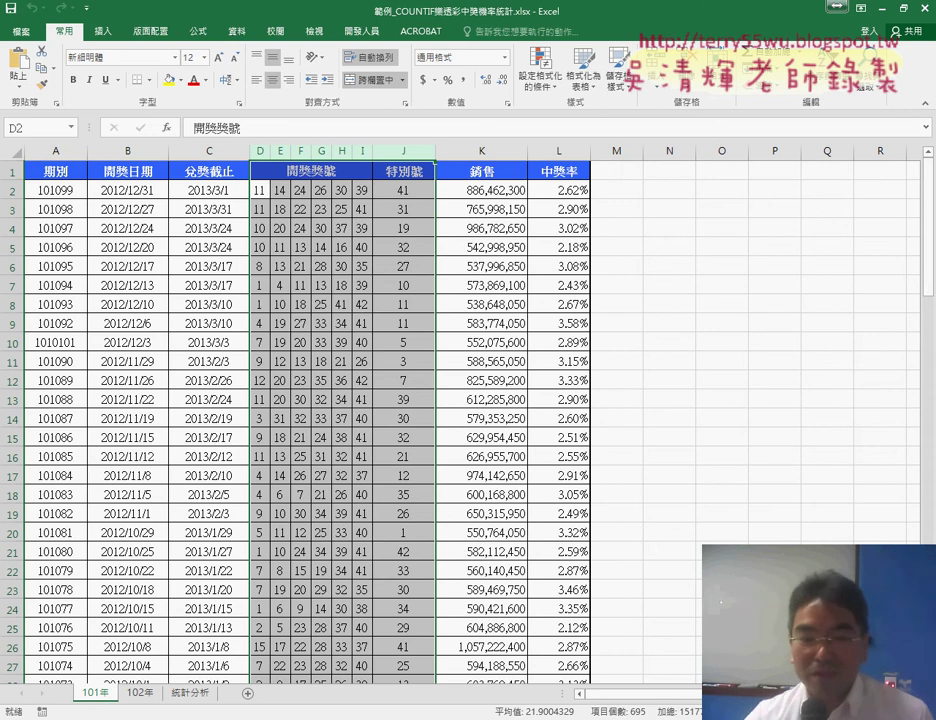
pyautogui.hotkey('alt', 'Tab')
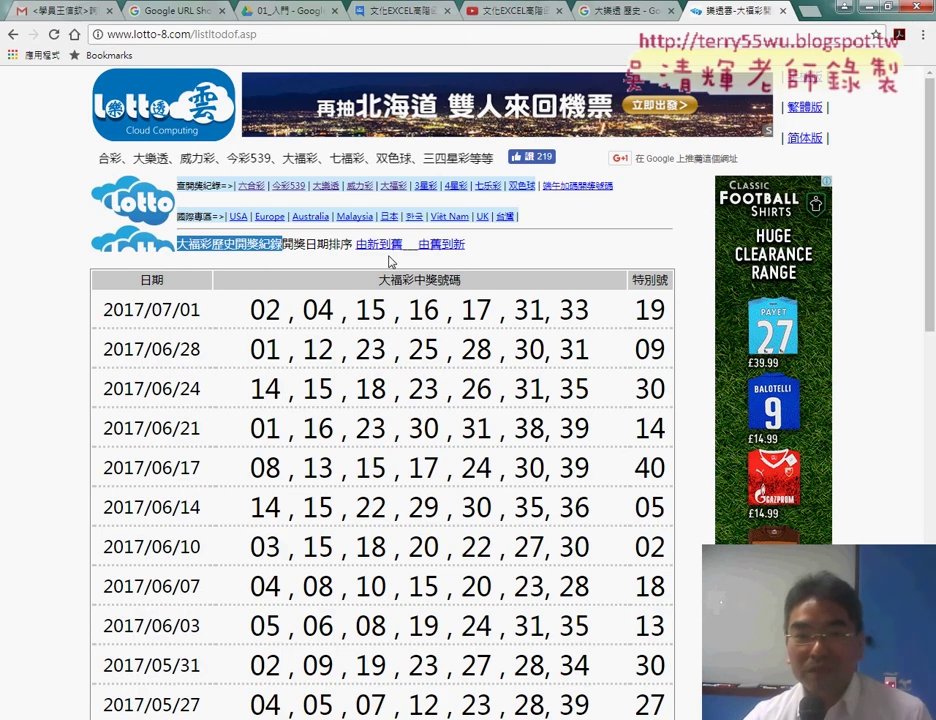
# - Open the 大樂透 draw history and go to page 1 of the results
pyautogui.click(325, 186)
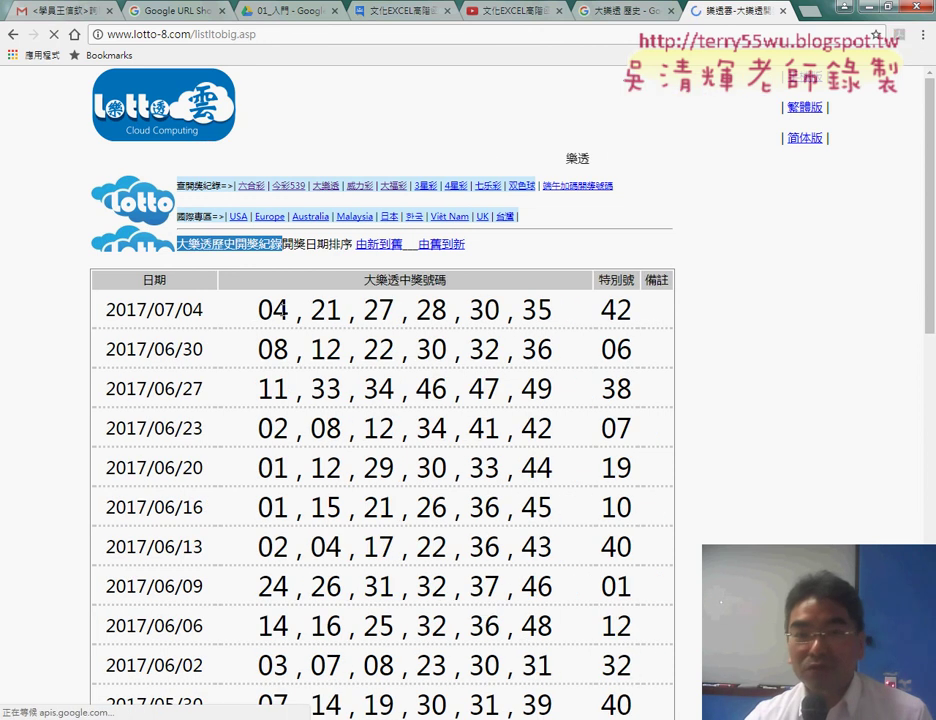
pyautogui.scroll(-5, 680, 348)
pyautogui.scroll(-5, 680, 348)
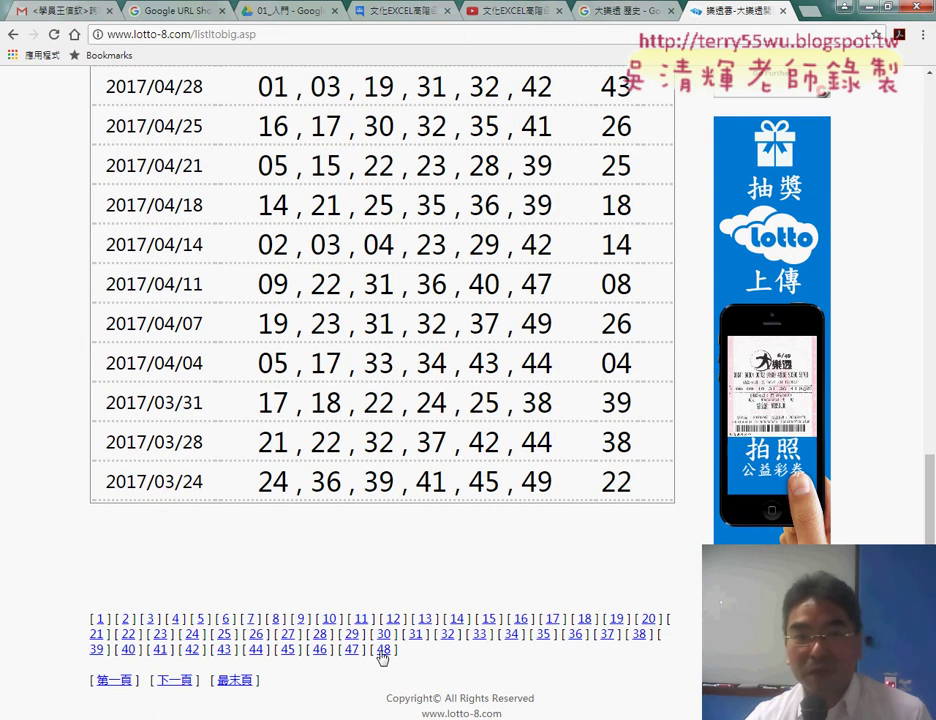
pyautogui.click(102, 621)
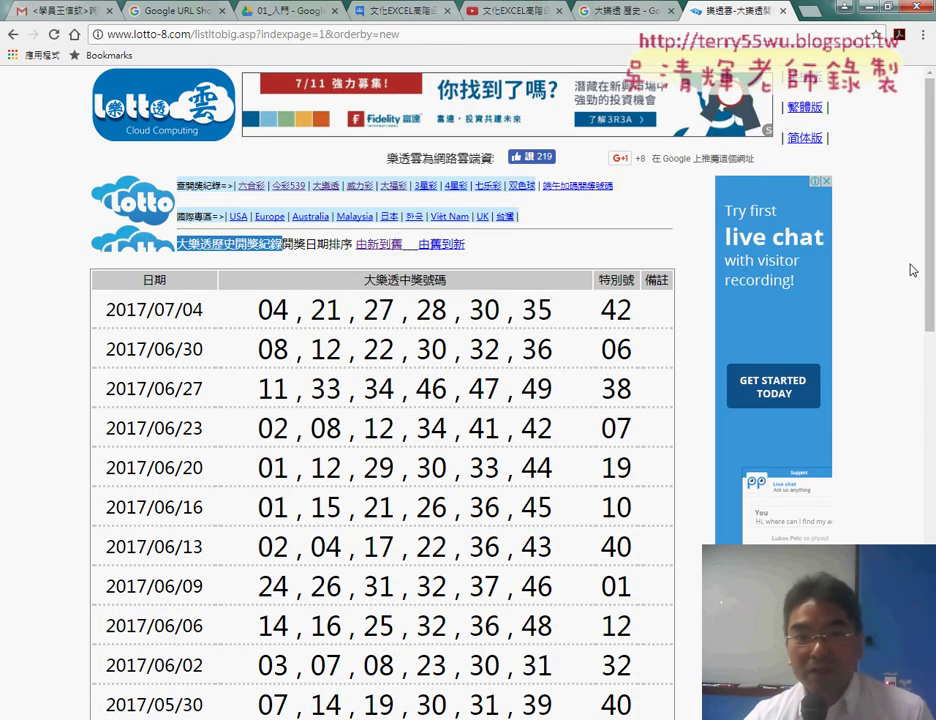
pyautogui.scroll(-4, 830, 313)
pyautogui.scroll(-6, 830, 313)
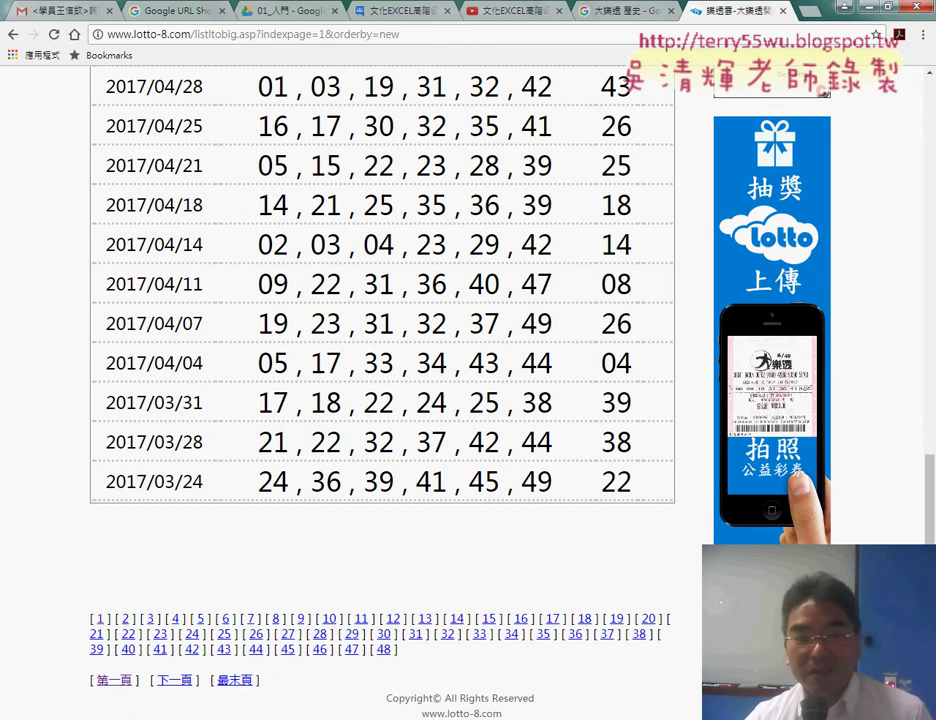
# - Jump to page 48, the oldest 大樂透 draws, and select the page address
pyautogui.click(316, 36)
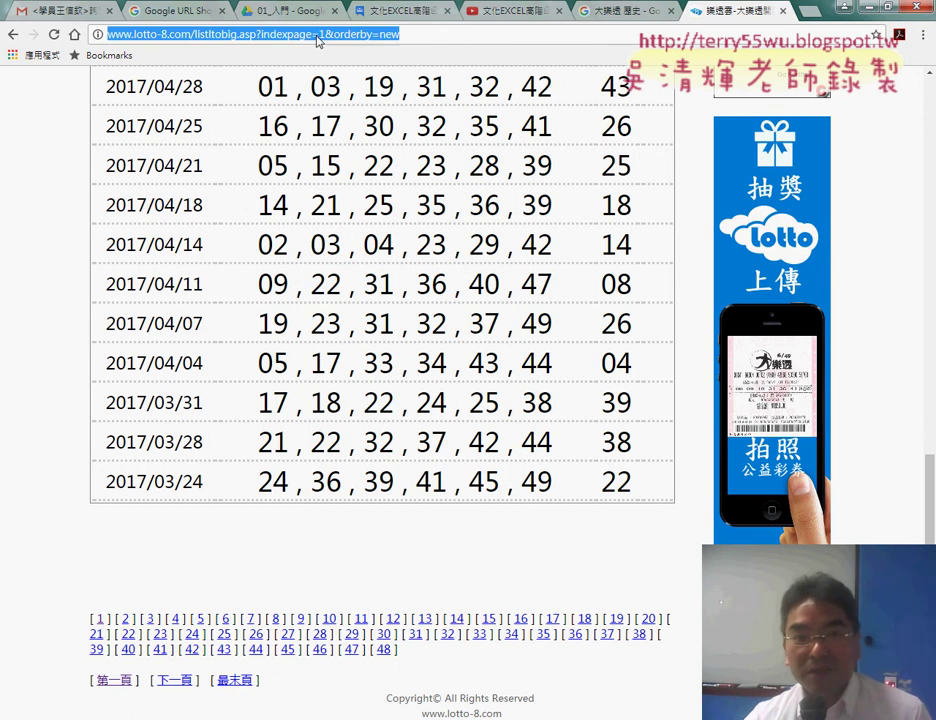
pyautogui.click(386, 651)
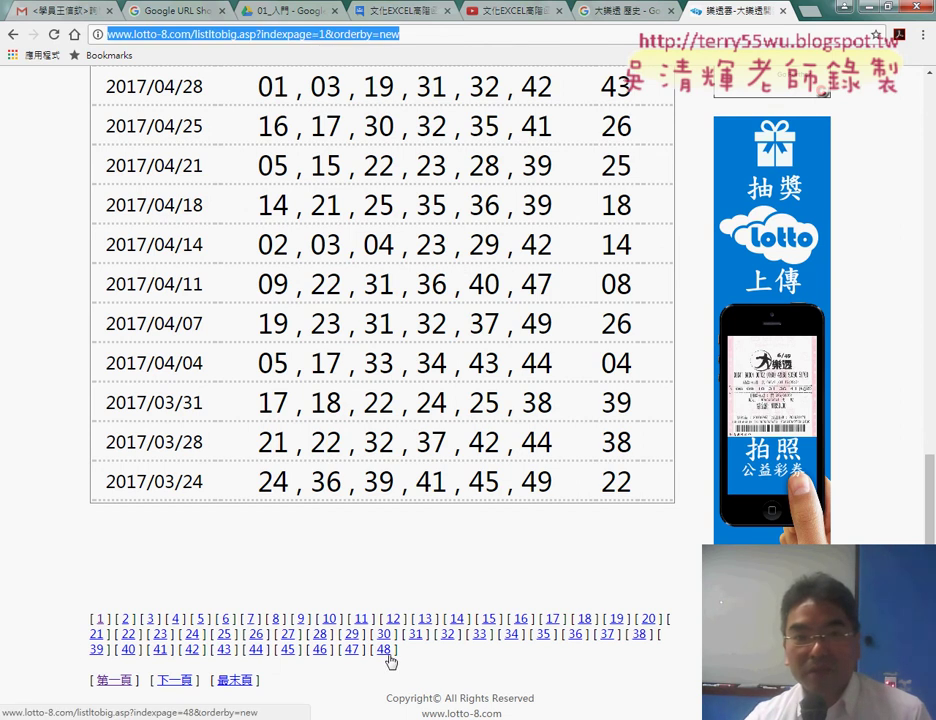
pyautogui.click(331, 37)
pyautogui.click(321, 37)
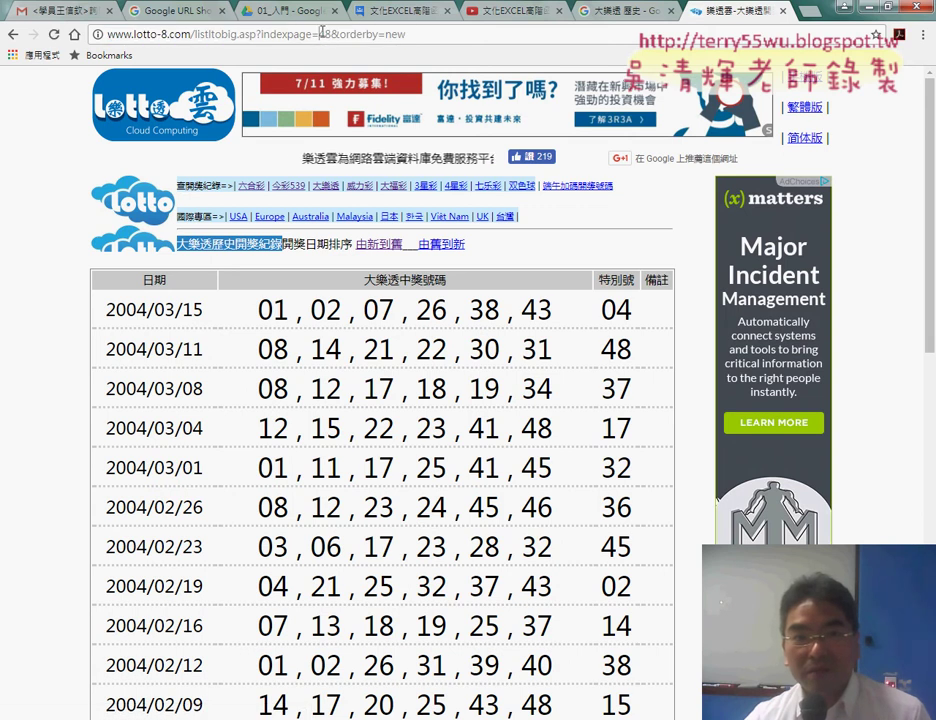
pyautogui.doubleClick(323, 34)
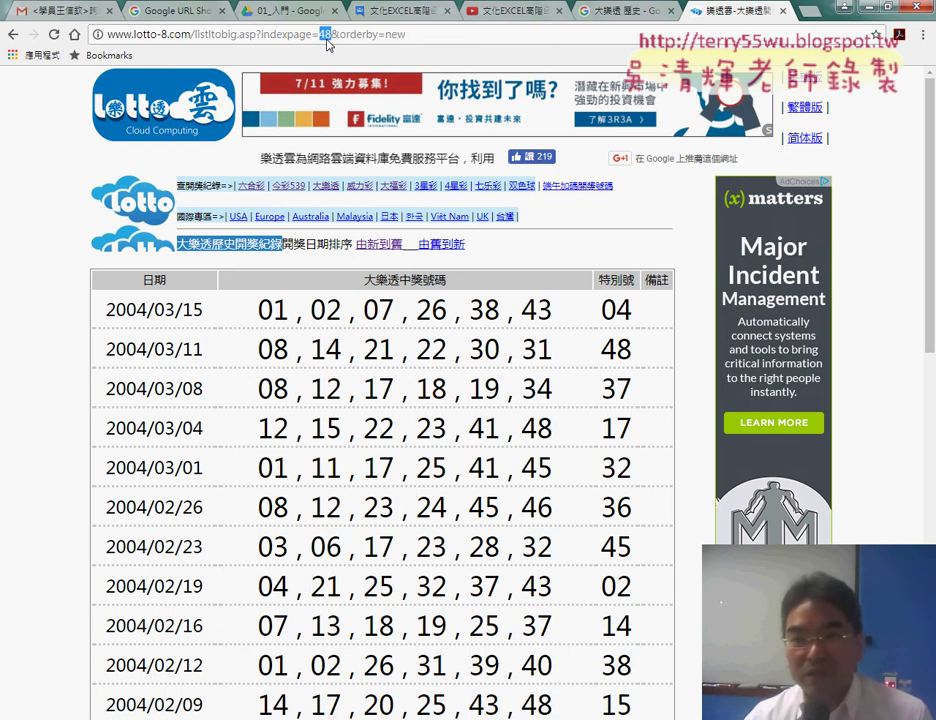
# - Back in Excel, review the 102年 and 統計分析 sheets, then click D2 on 101年
pyautogui.click(868, 9)
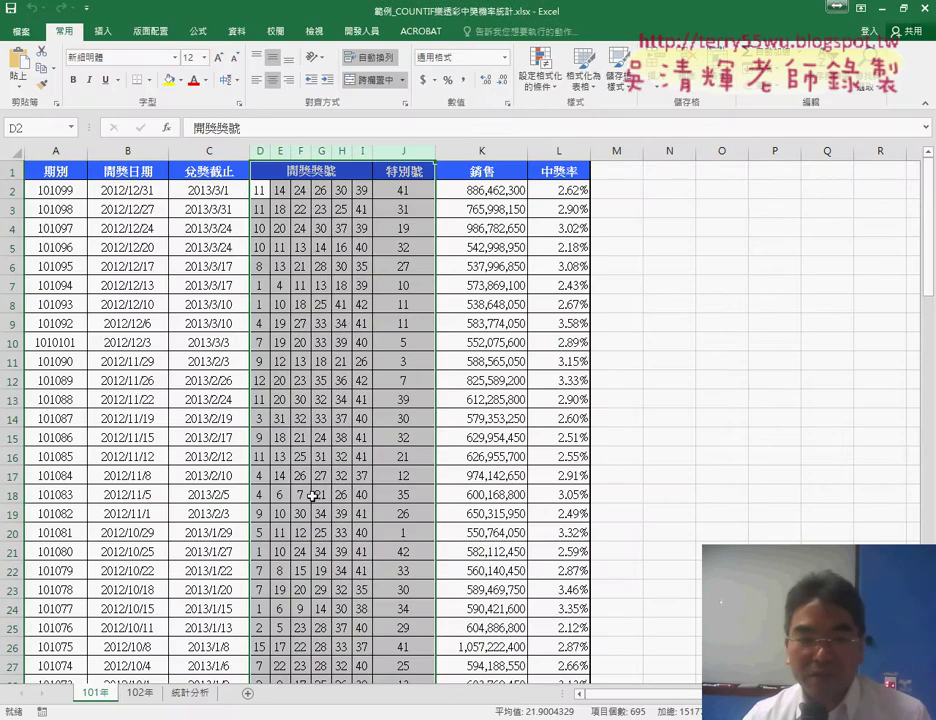
pyautogui.click(139, 694)
pyautogui.click(96, 693)
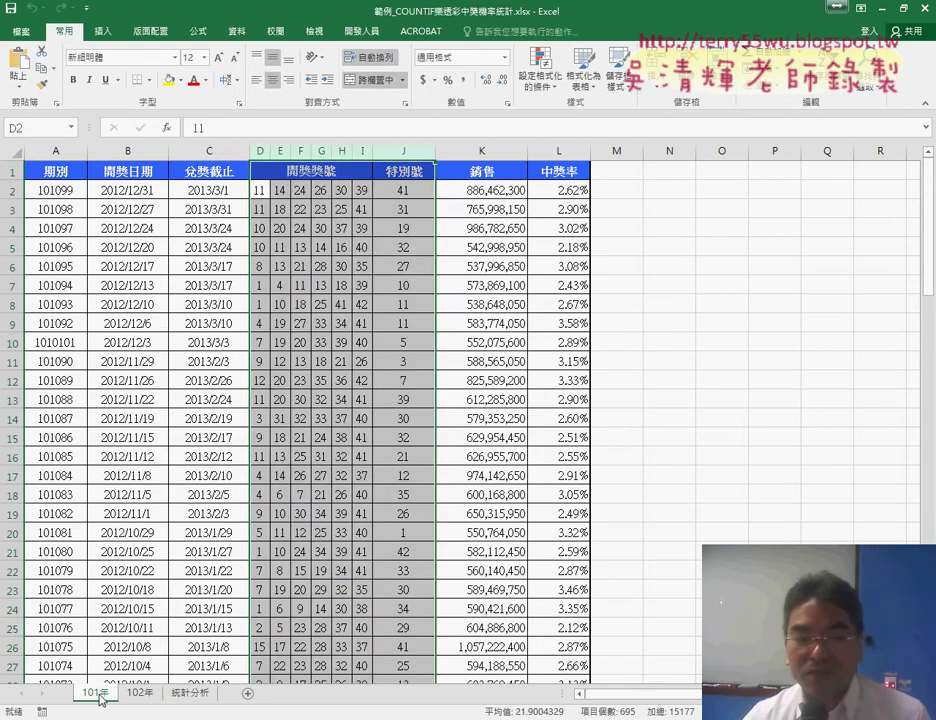
pyautogui.click(203, 700)
pyautogui.click(132, 195)
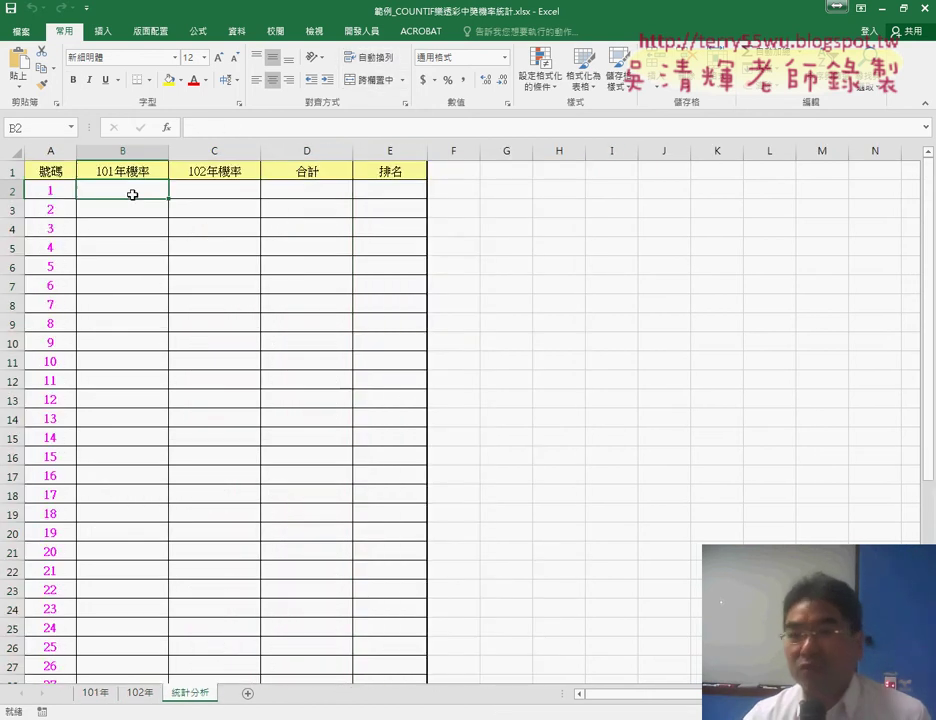
pyautogui.click(95, 694)
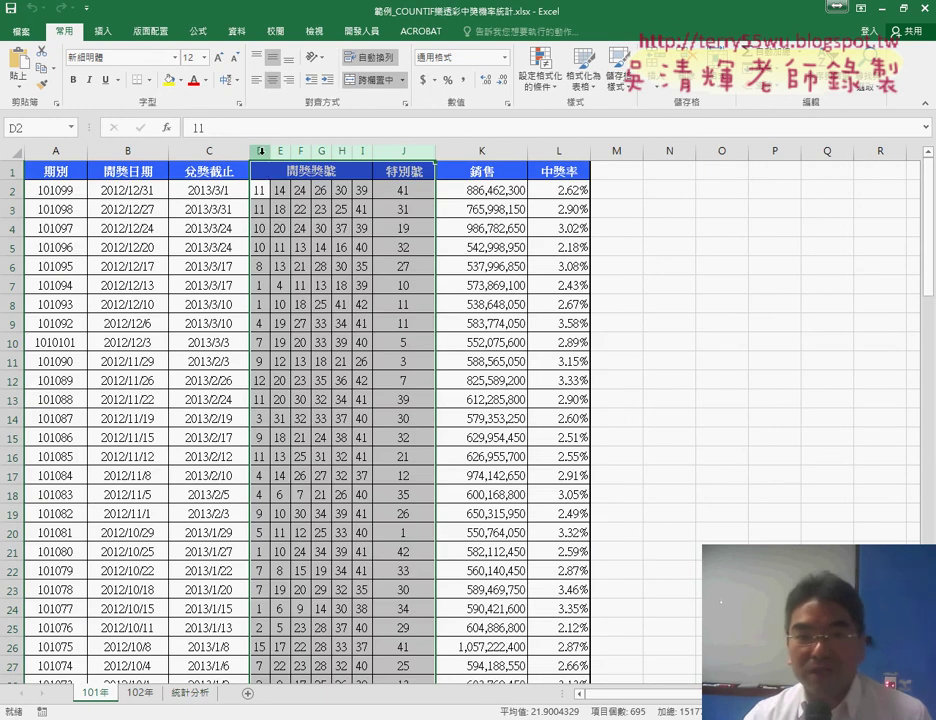
pyautogui.moveTo(260, 151); pyautogui.dragTo(400, 156)
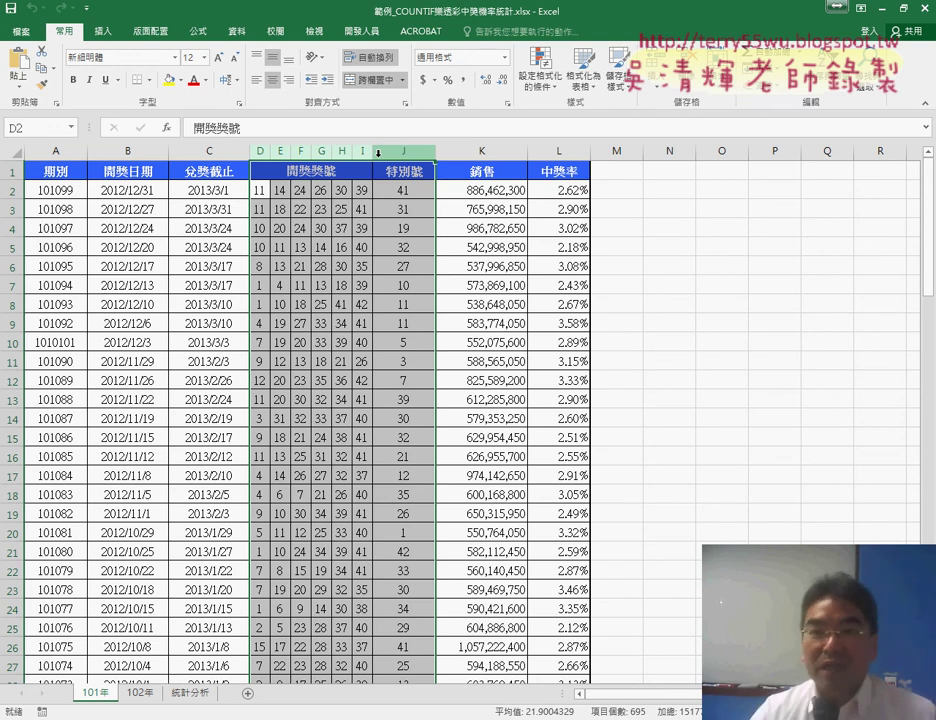
pyautogui.click(259, 191)
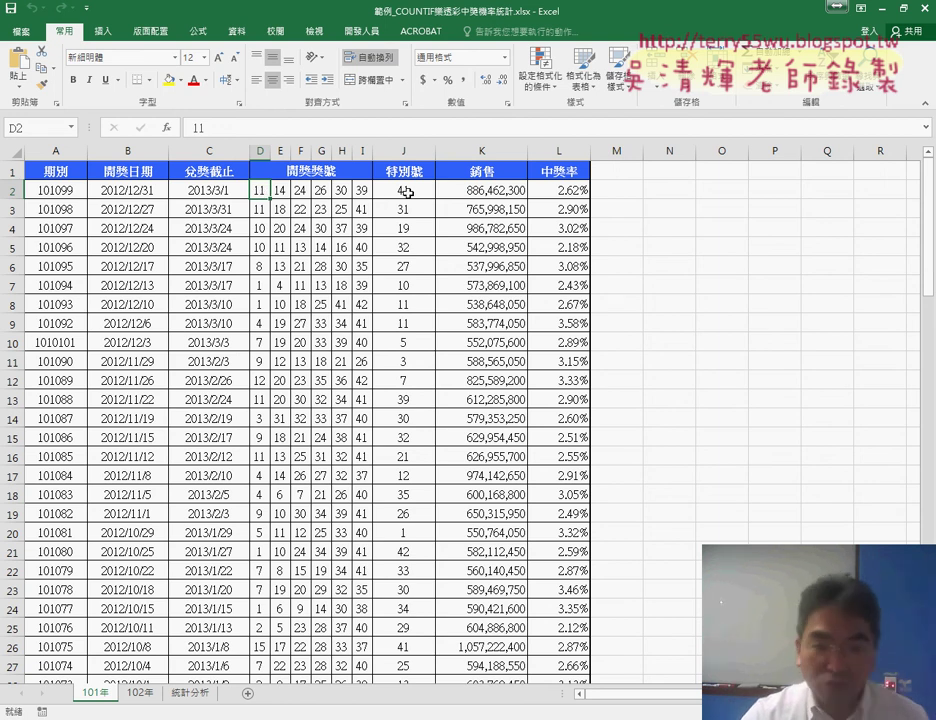
# - Extend the selection from D2:J2 down to the last draw with Ctrl+Shift+Down
pyautogui.keyDown('shift'); pyautogui.click(408, 193); pyautogui.keyUp('shift')
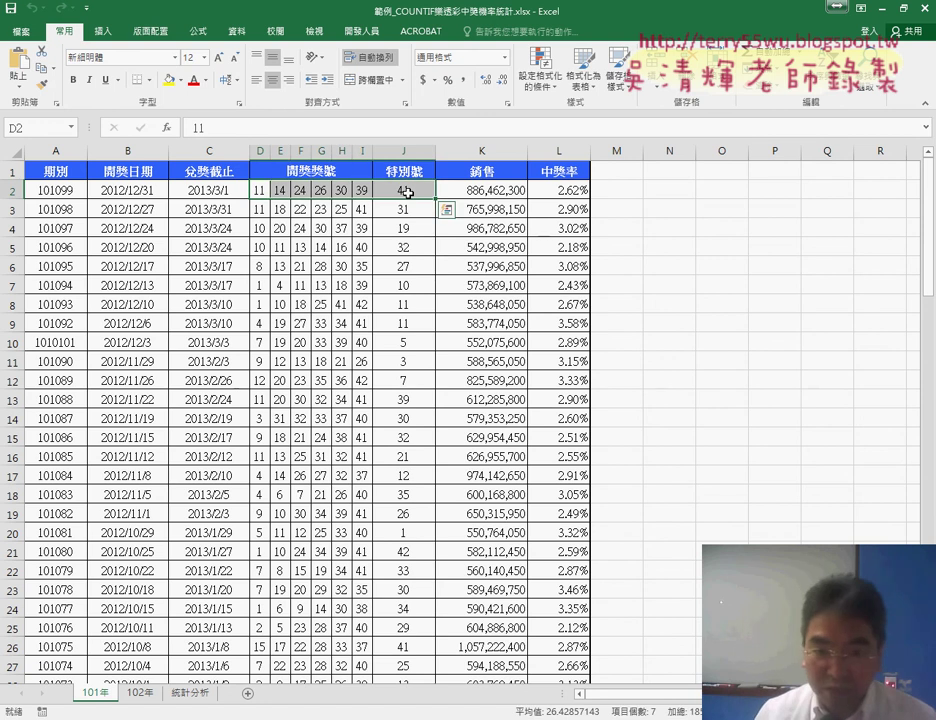
pyautogui.hotkey('ctrl', 'shift', 'Down')
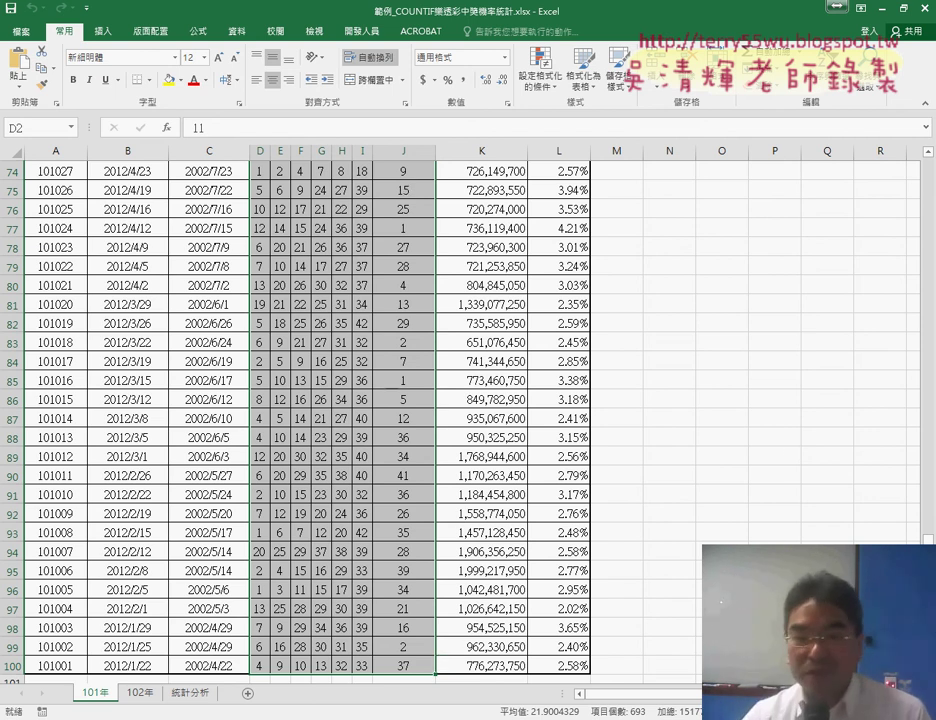
pyautogui.scroll(20, 398, 186)
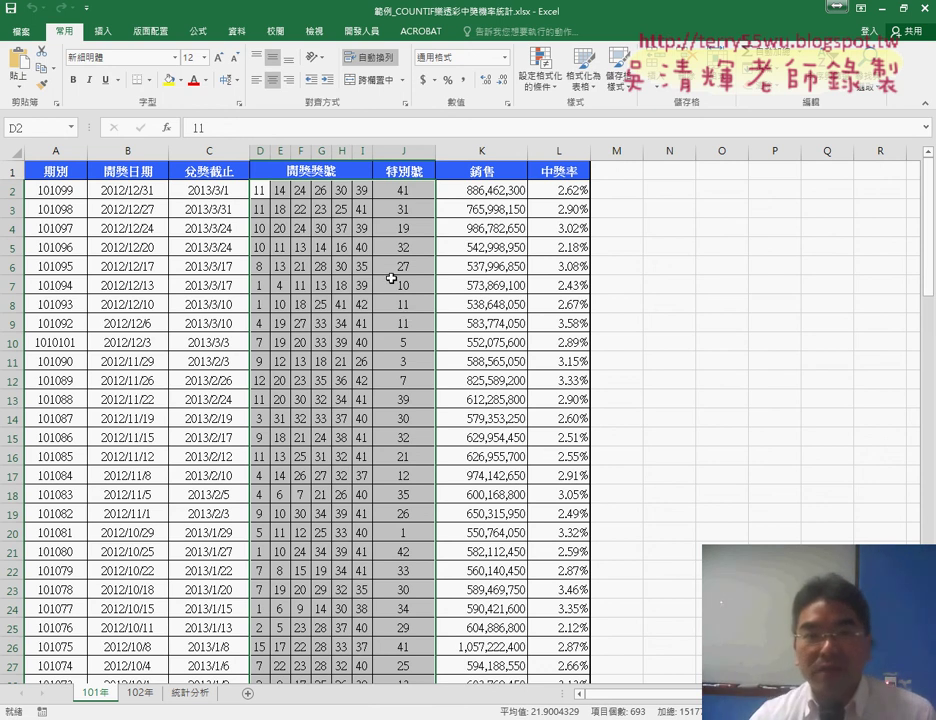
pyautogui.click(200, 33)
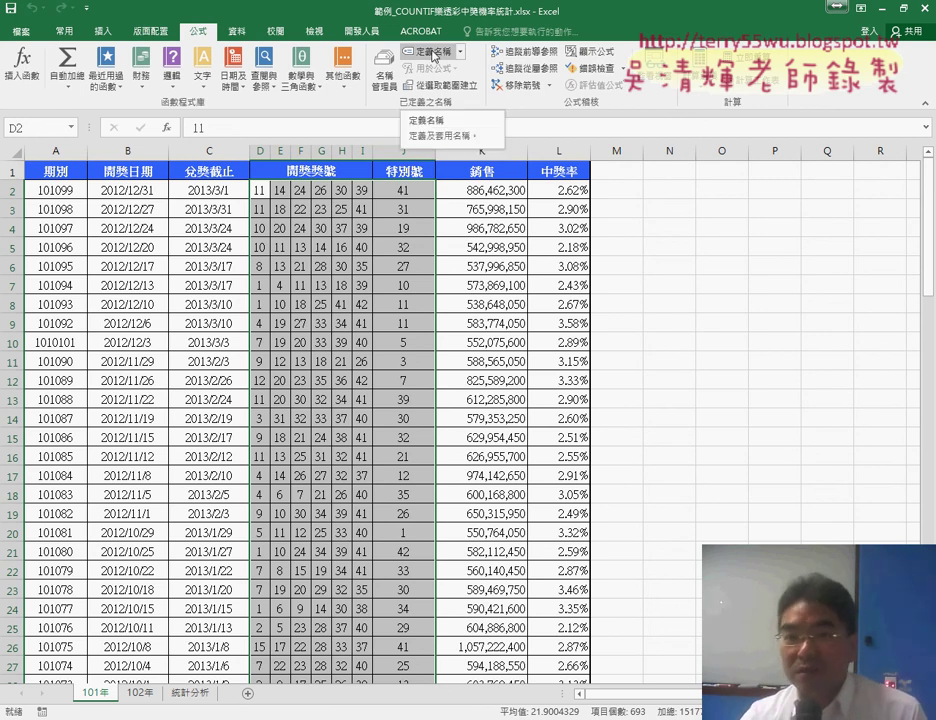
# - Define the selected range D2:J100 as the name 開獎101
pyautogui.click(434, 52)
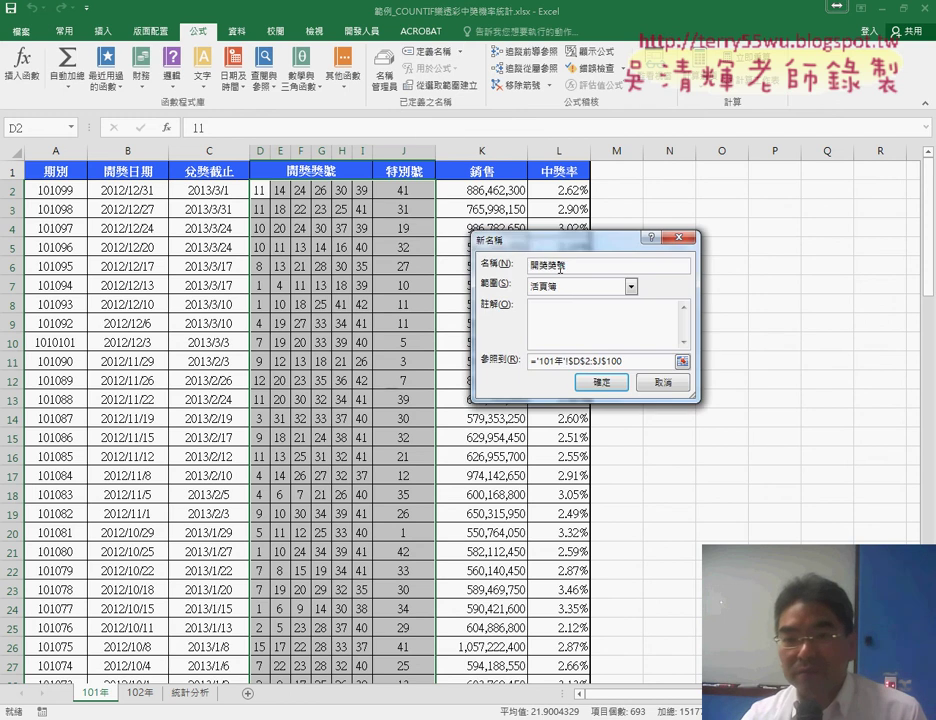
pyautogui.click(613, 263)
pyautogui.write('101')
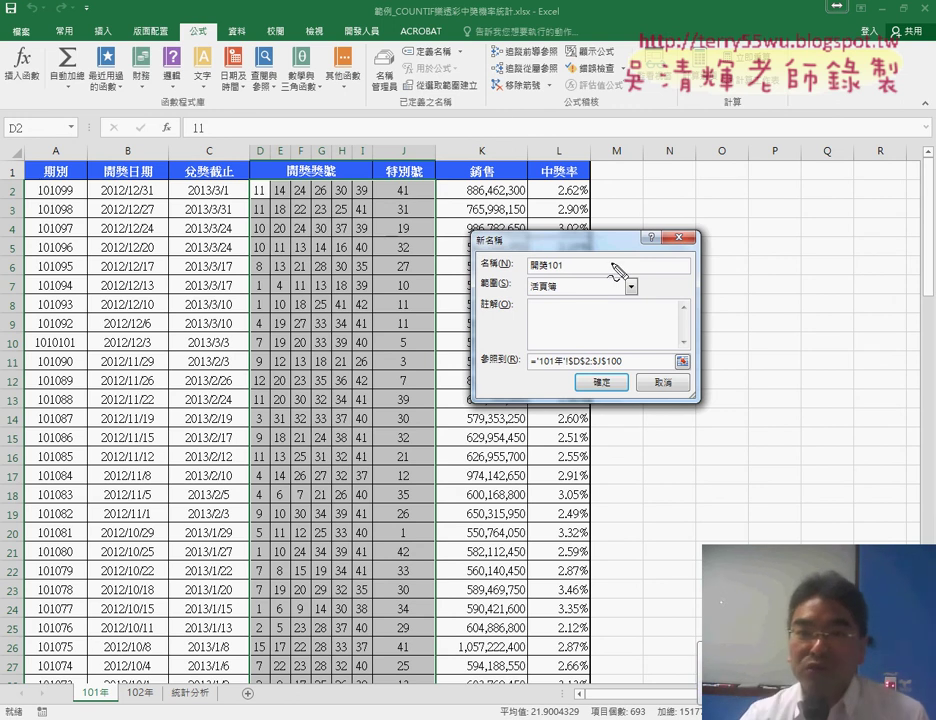
pyautogui.moveTo(395, 80)
pyautogui.mouseDown()
pyautogui.moveTo(490, 88)
pyautogui.moveTo(486, 79)
pyautogui.mouseUp()
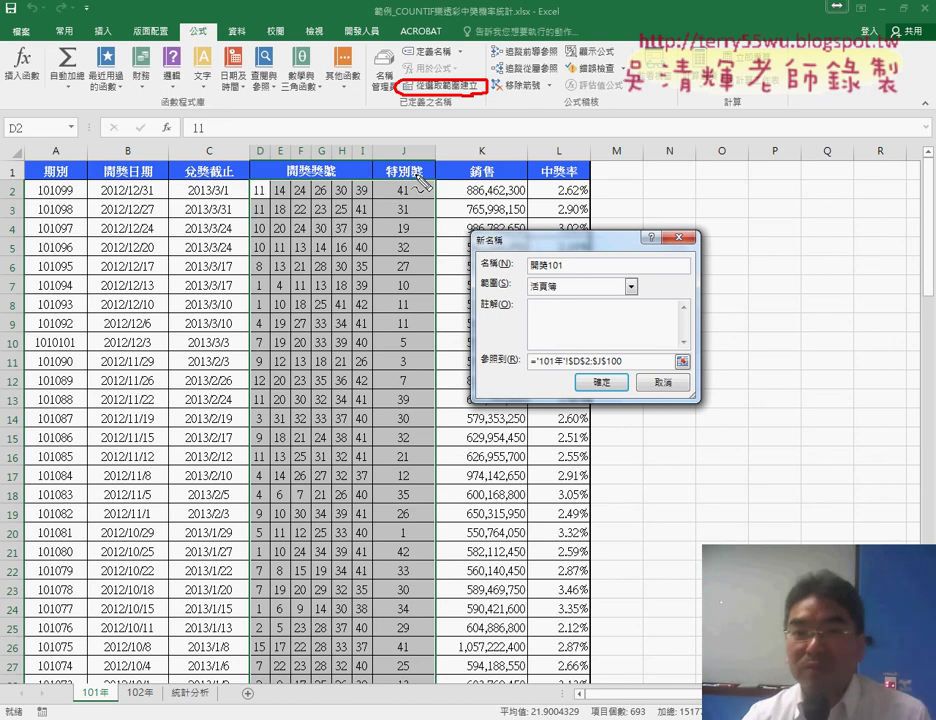
pyautogui.moveTo(468, 46)
pyautogui.mouseDown()
pyautogui.moveTo(458, 60)
pyautogui.moveTo(546, 240)
pyautogui.mouseUp()
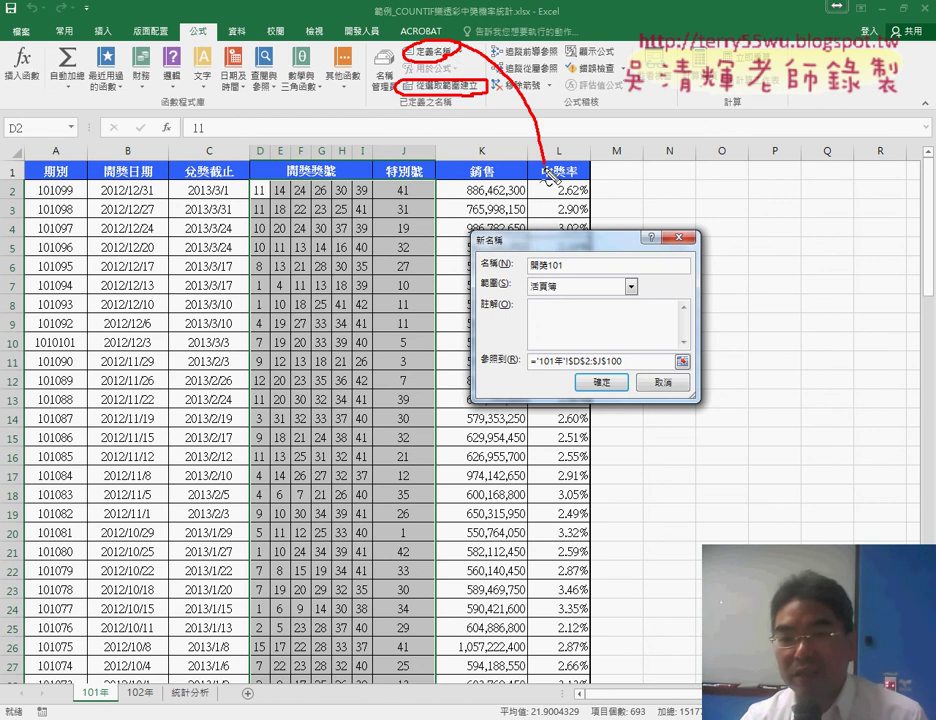
pyautogui.press('Escape')
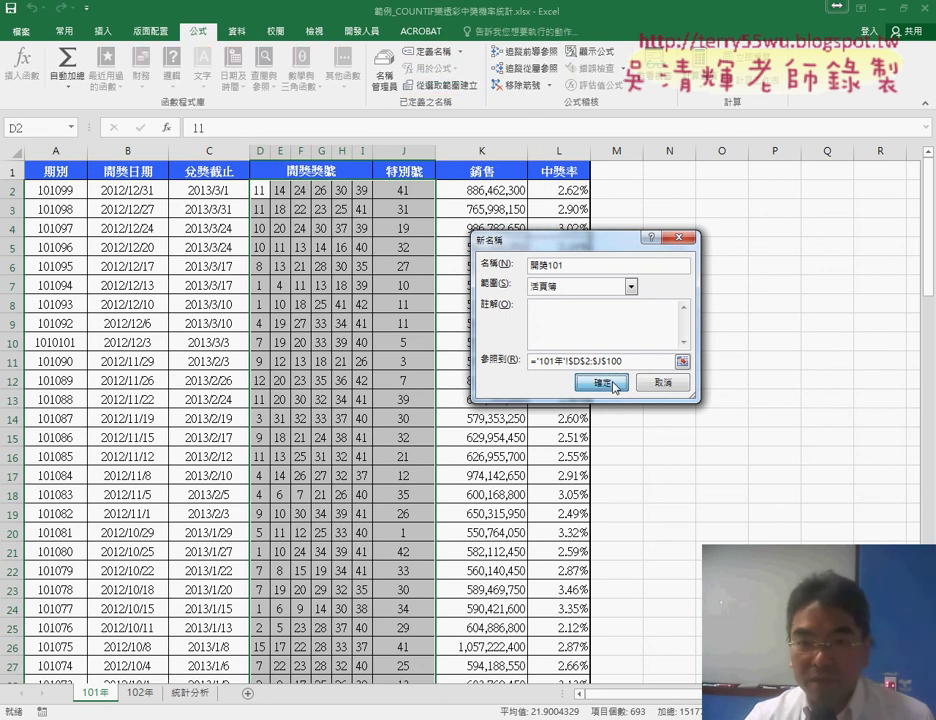
pyautogui.click(604, 382)
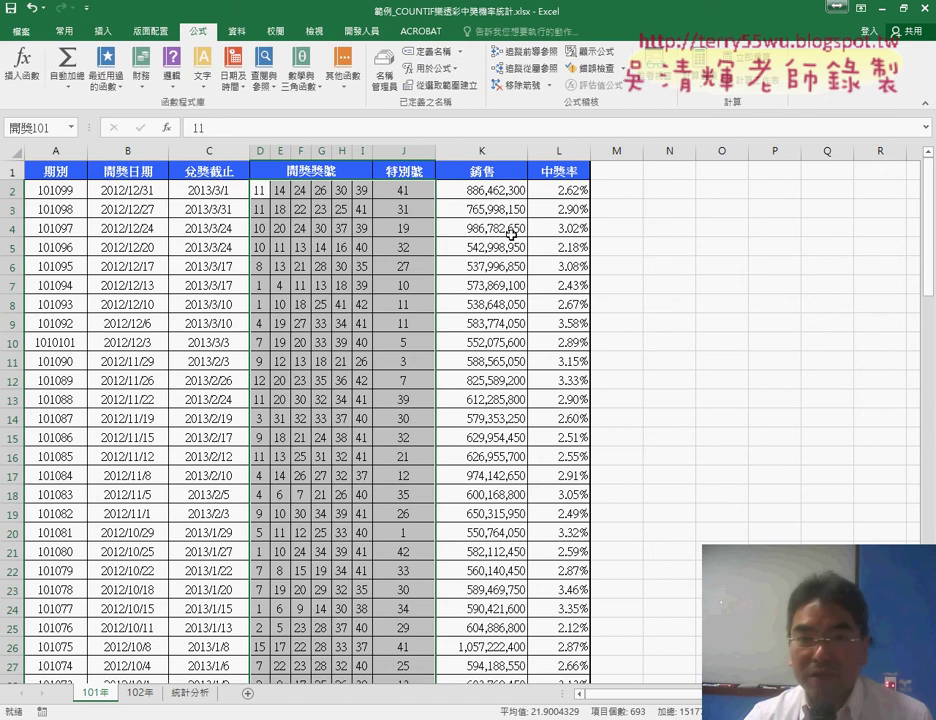
# - Confirm in Name Manager that 開獎101 refers to '101年'!$D$2:$J$100
pyautogui.click(384, 89)
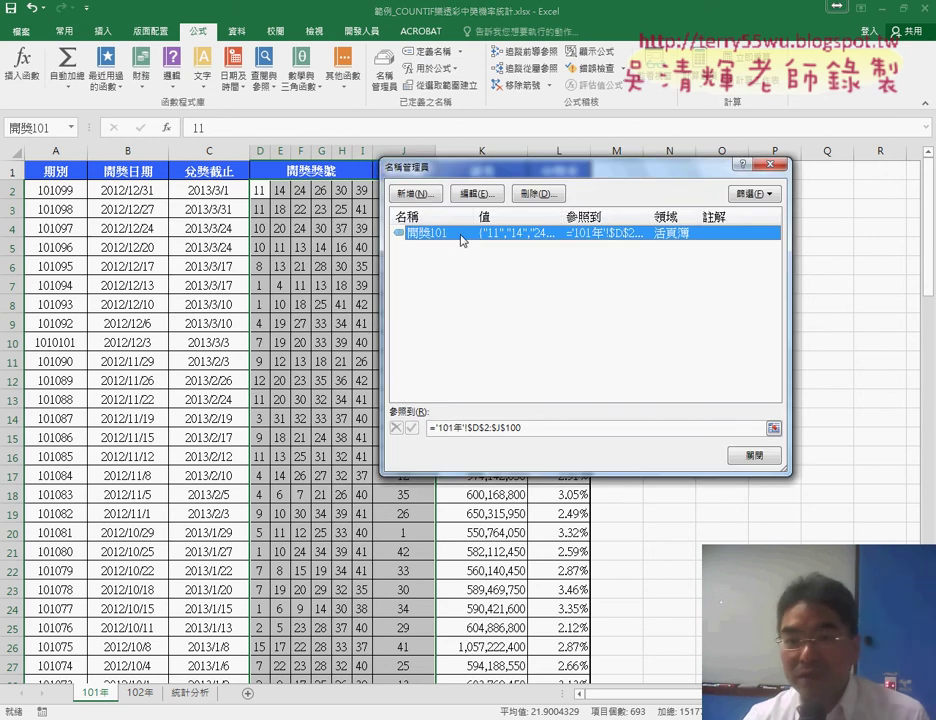
pyautogui.click(531, 428)
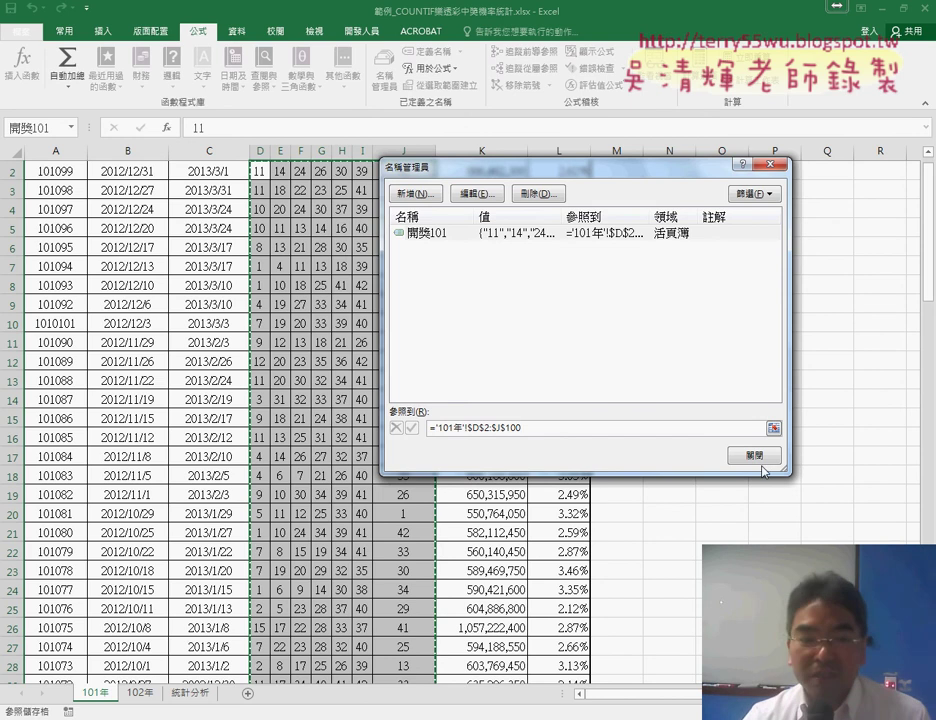
pyautogui.press('Escape')
pyautogui.click(141, 697)
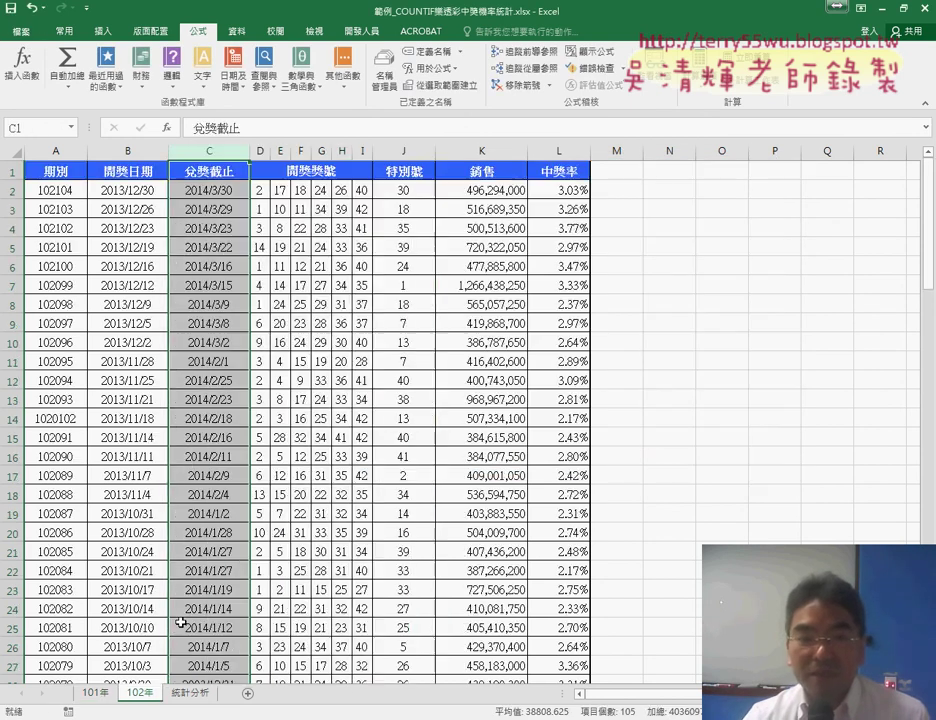
# - Select D2:J105 on the 102年 sheet and define it as the name 開獎102
pyautogui.click(260, 190)
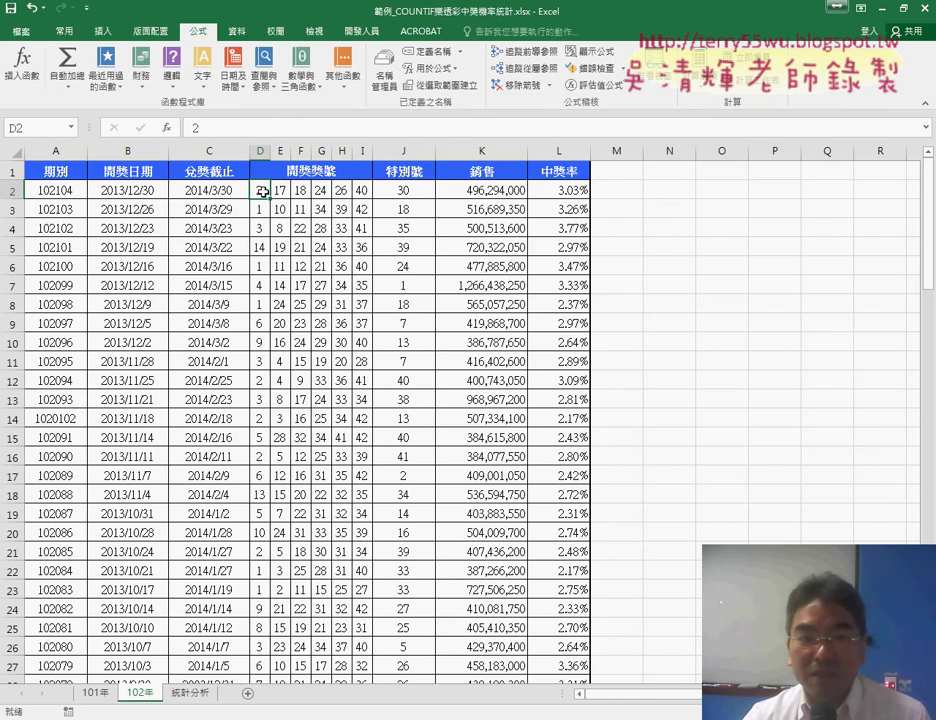
pyautogui.keyDown('shift'); pyautogui.click(414, 193); pyautogui.keyUp('shift')
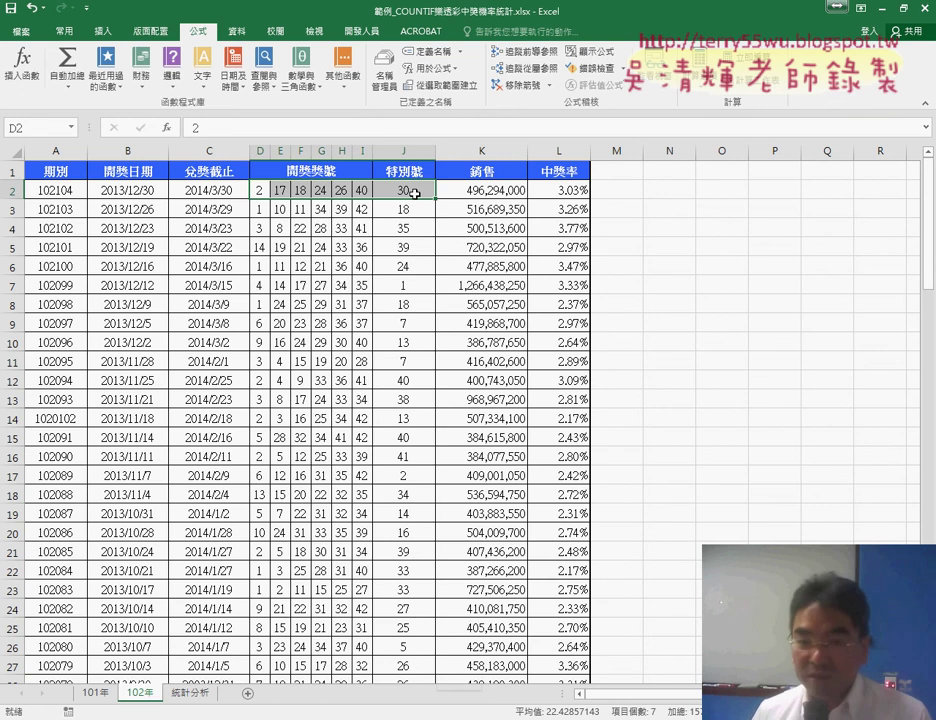
pyautogui.hotkey('ctrl', 'shift', 'Down')
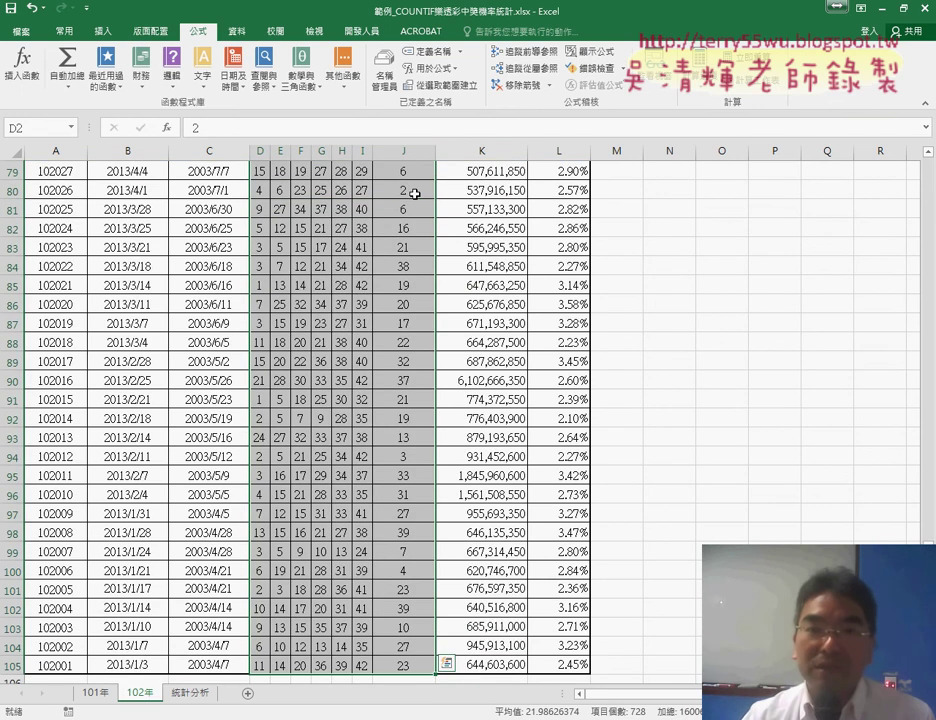
pyautogui.click(441, 55)
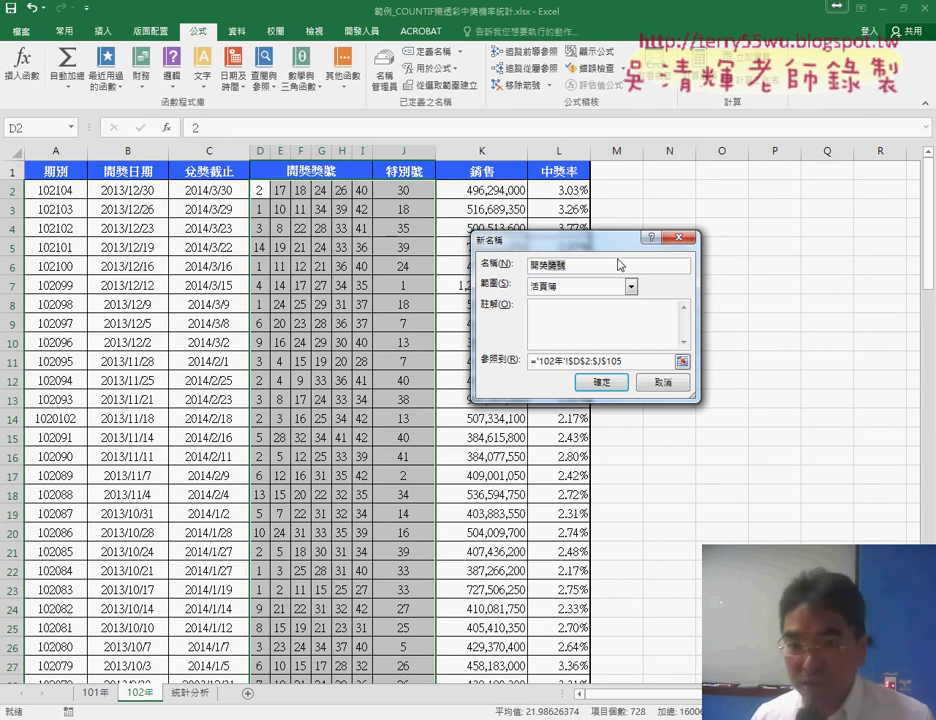
pyautogui.press('BackSpace')
pyautogui.press('BackSpace')
pyautogui.write('102')
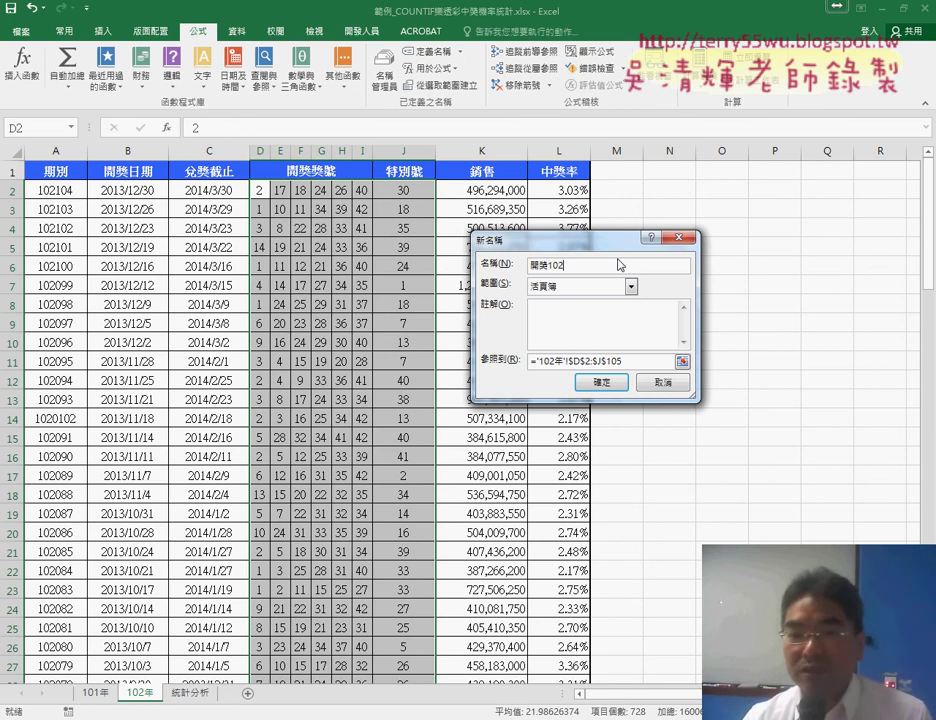
pyautogui.click(599, 383)
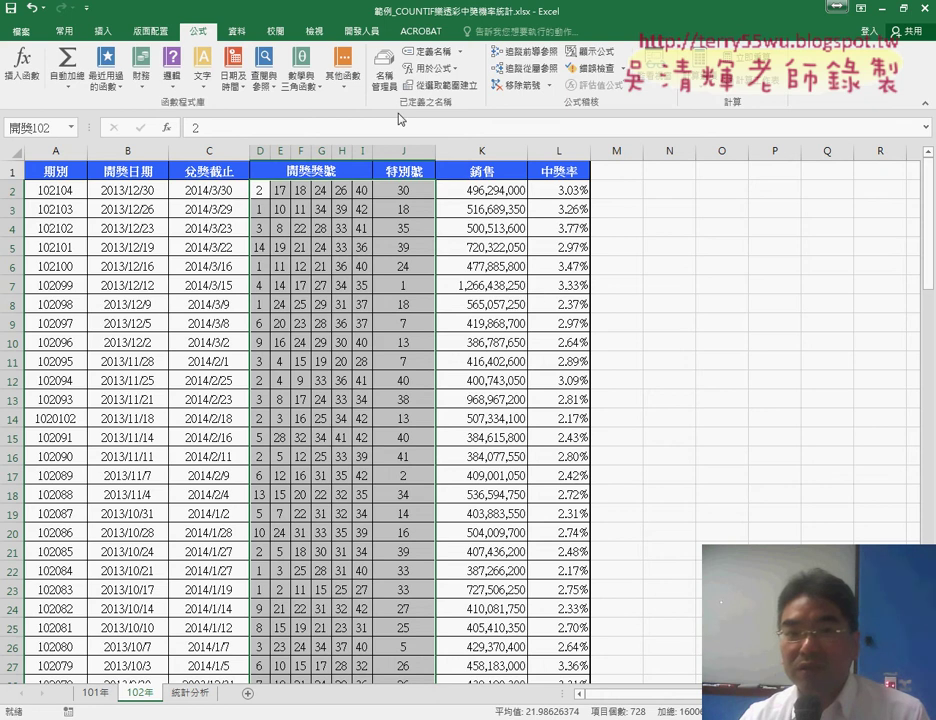
# - Verify in Name Manager that 開獎102 covers '102年'!$D$2:$J$105
pyautogui.click(390, 88)
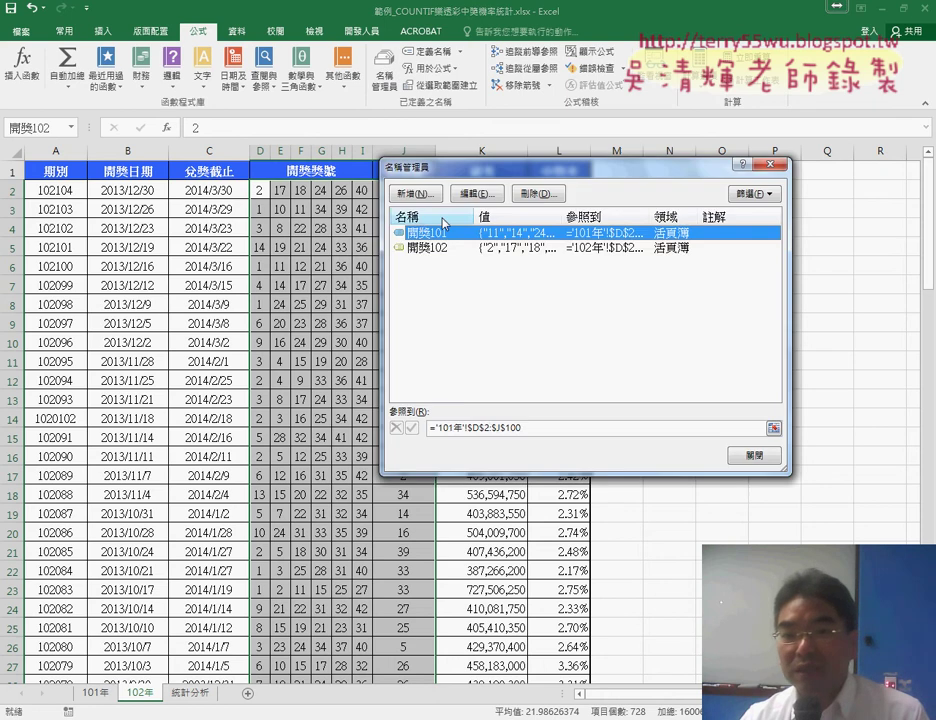
pyautogui.click(437, 248)
pyautogui.click(536, 431)
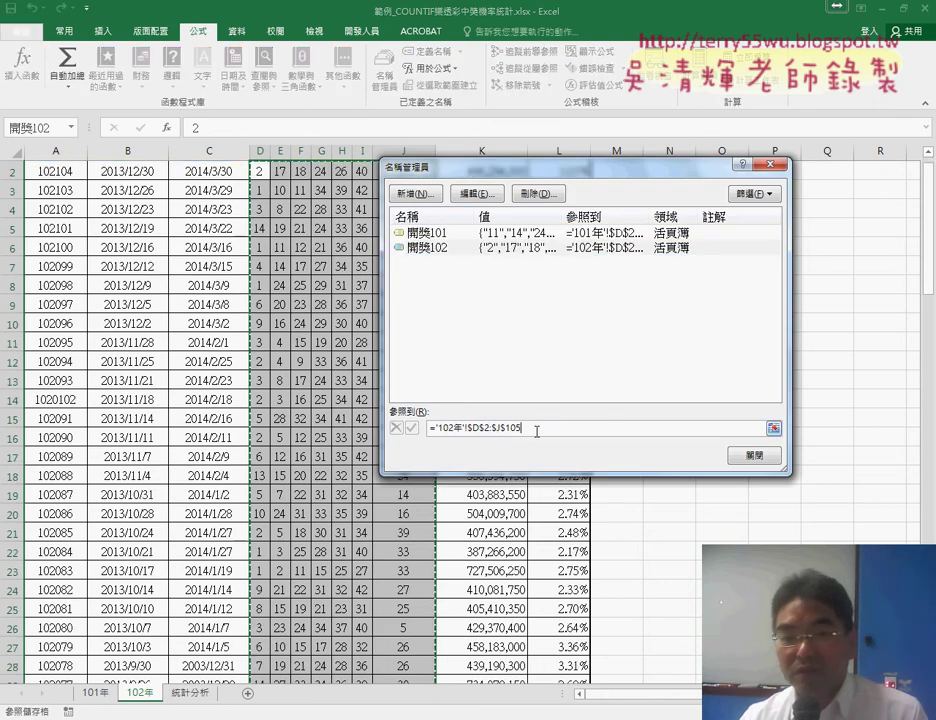
pyautogui.moveTo(506, 172); pyautogui.dragTo(588, 168)
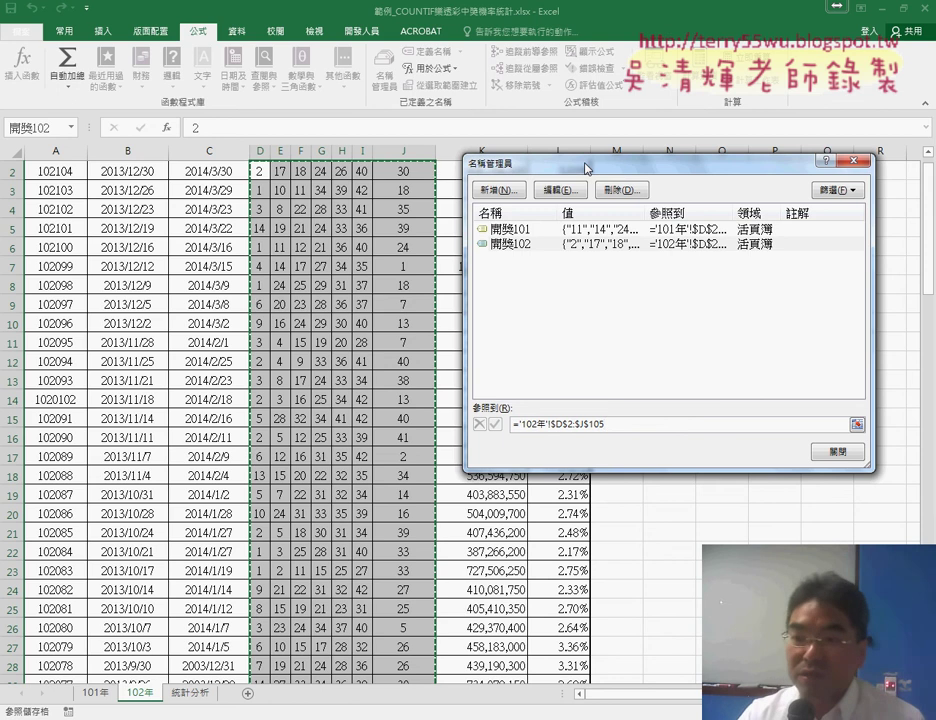
pyautogui.click(838, 452)
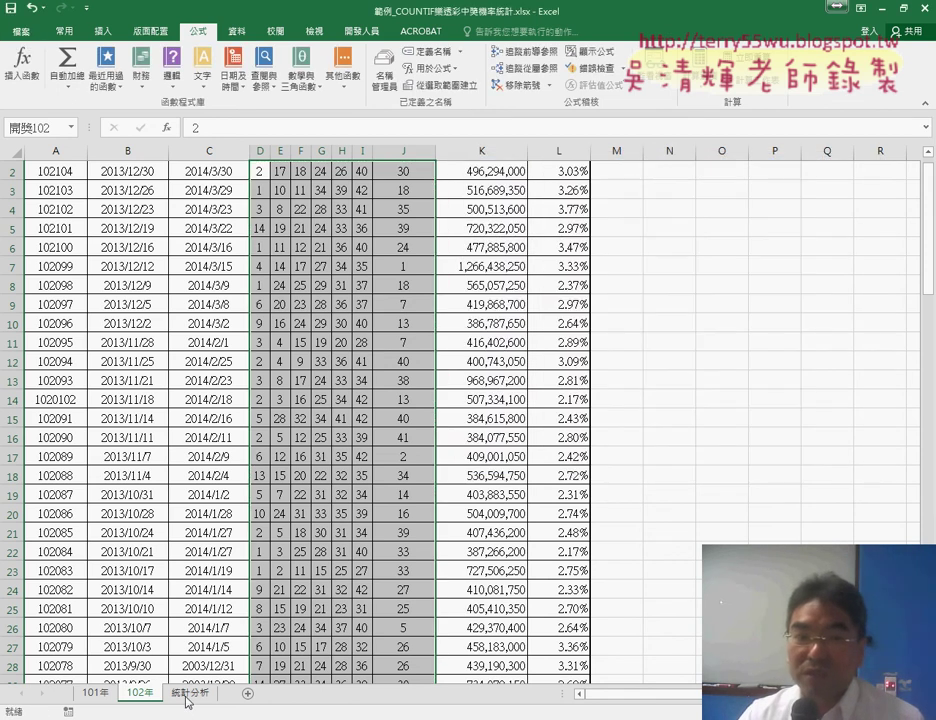
# - Enter =COUNTIF(開獎101,A2) in 統計分析 cell B2 and fill it down column B
pyautogui.click(188, 694)
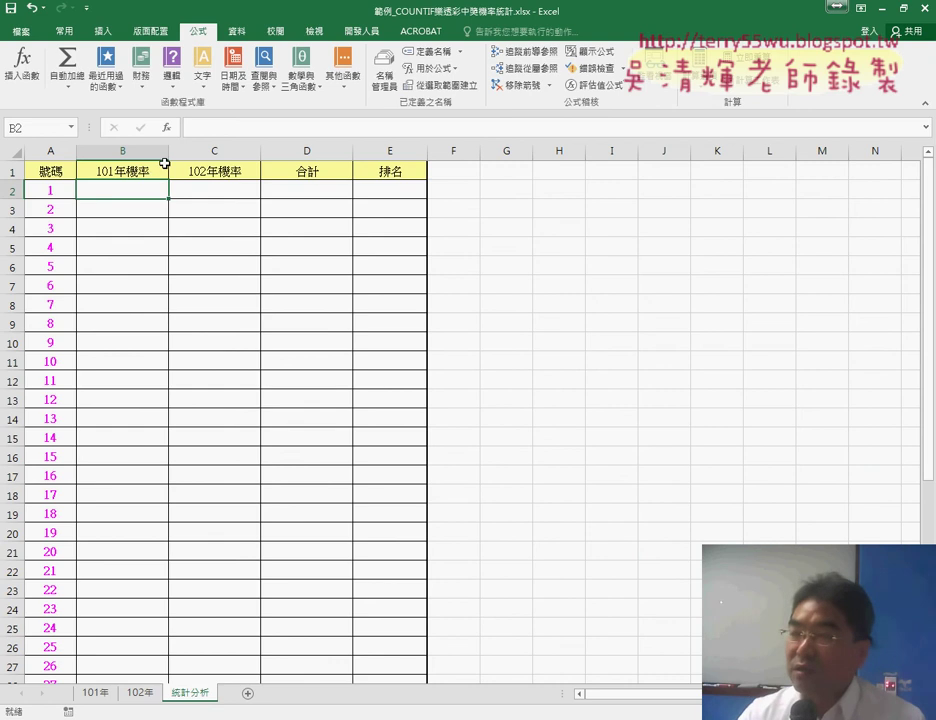
pyautogui.click(46, 189)
pyautogui.click(120, 189)
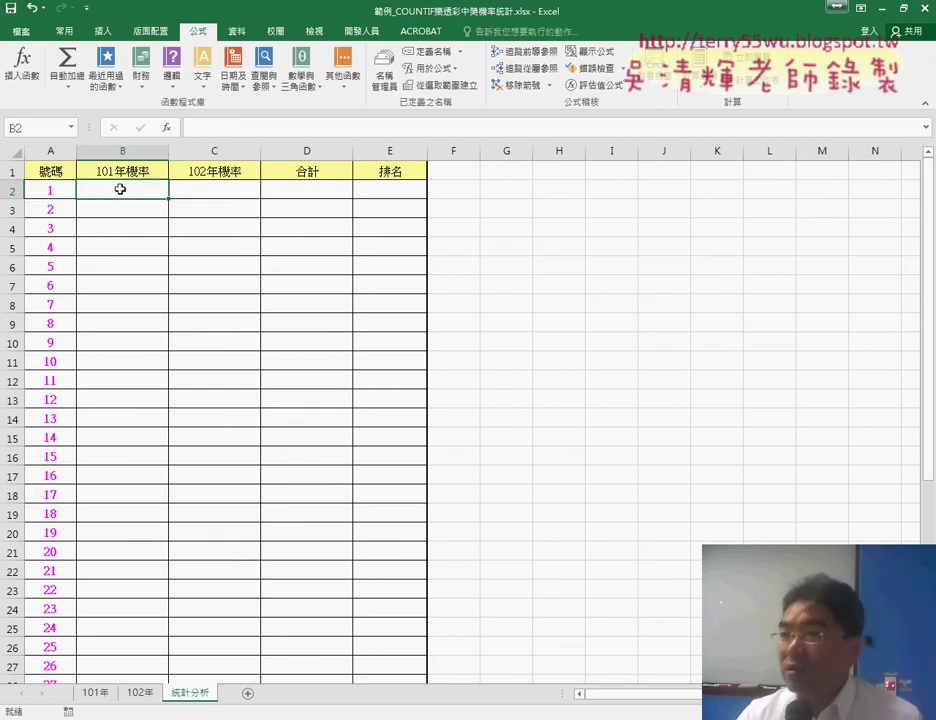
pyautogui.click(167, 128)
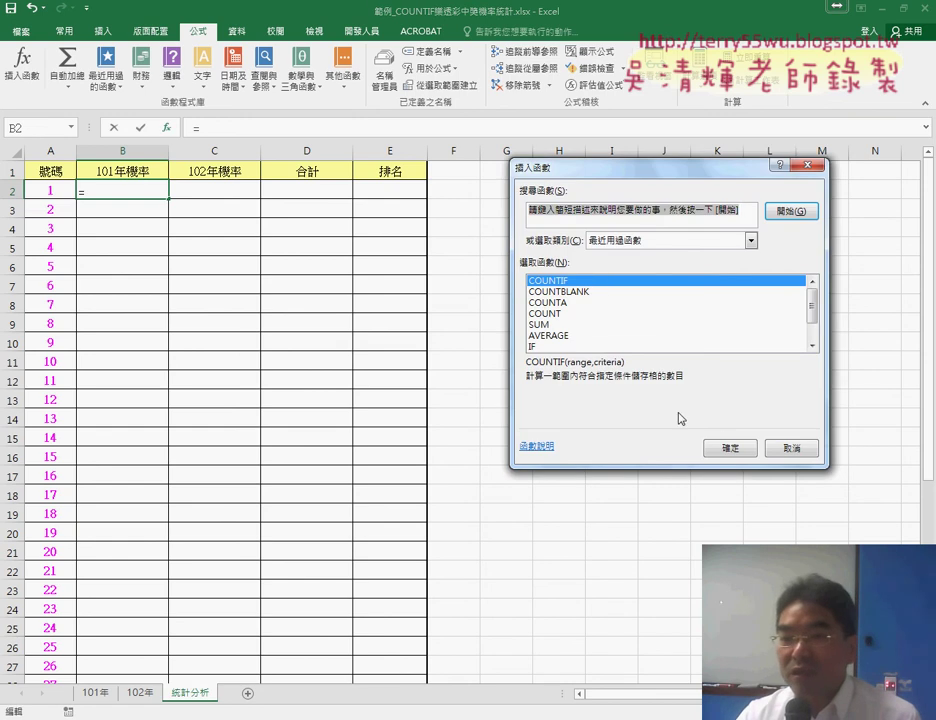
pyautogui.click(729, 447)
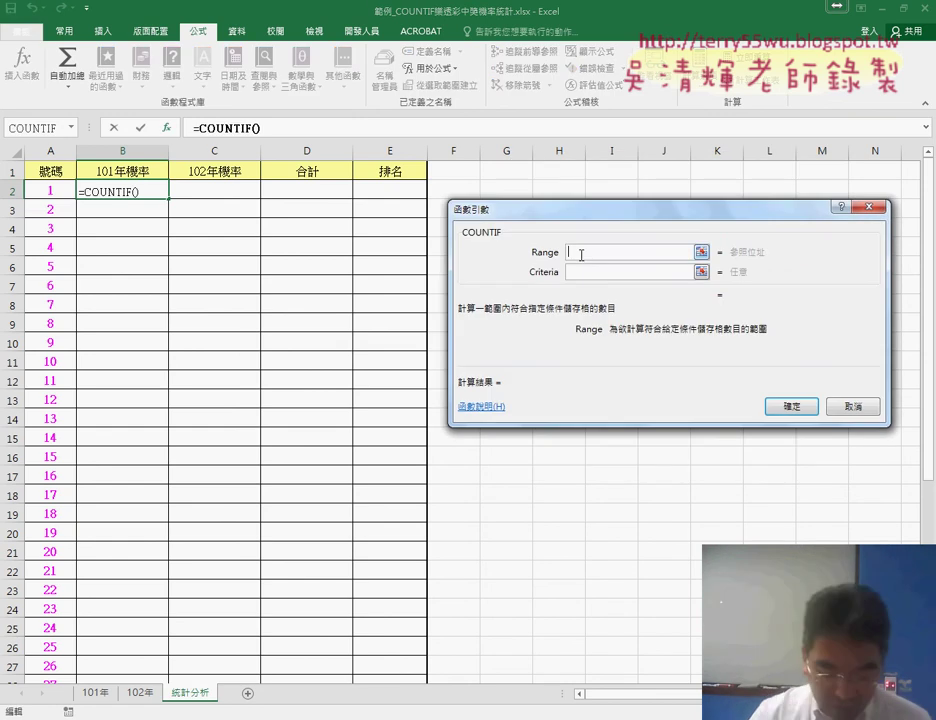
pyautogui.press('F3')
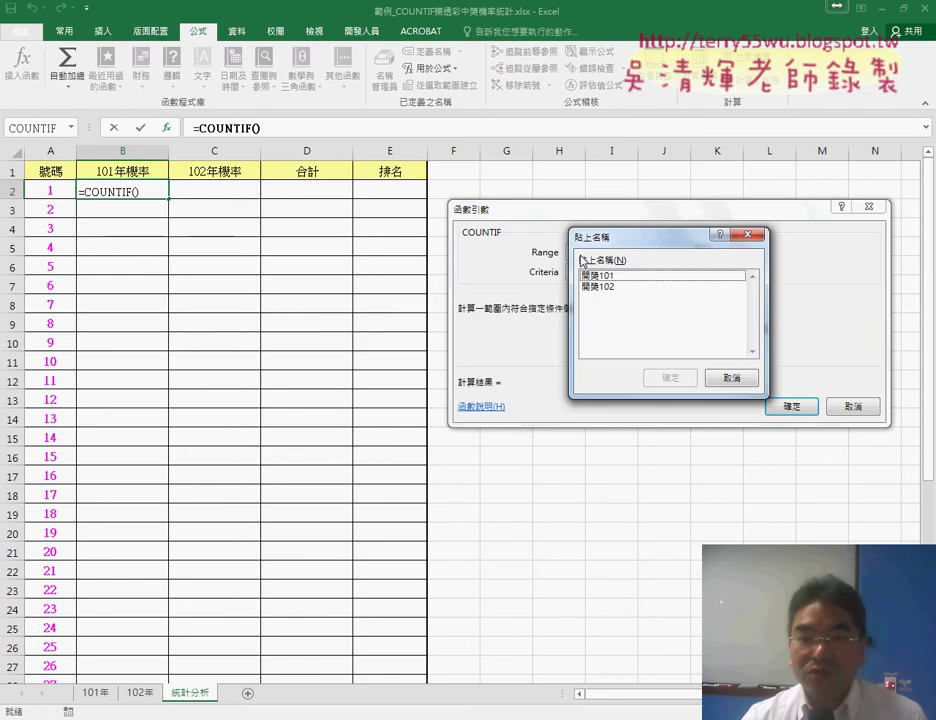
pyautogui.click(597, 275)
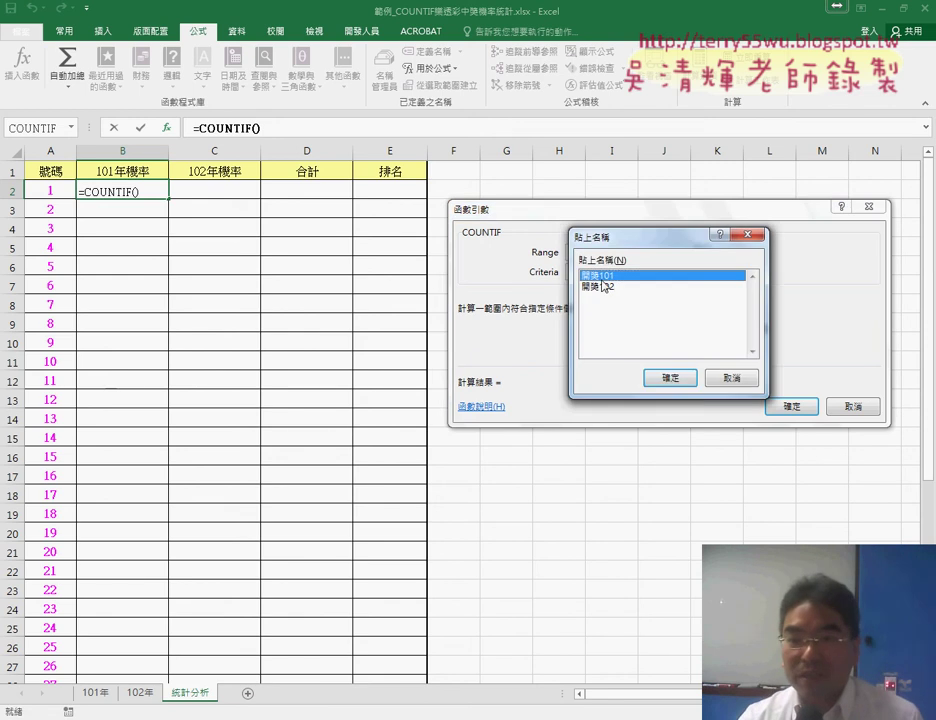
pyautogui.click(670, 378)
pyautogui.click(602, 276)
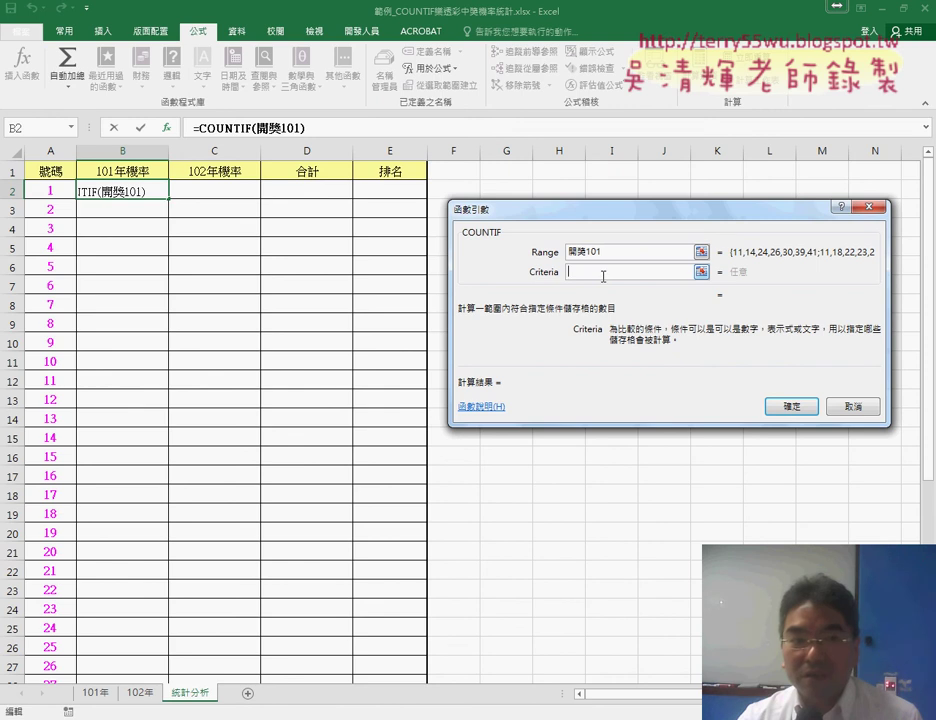
pyautogui.click(50, 189)
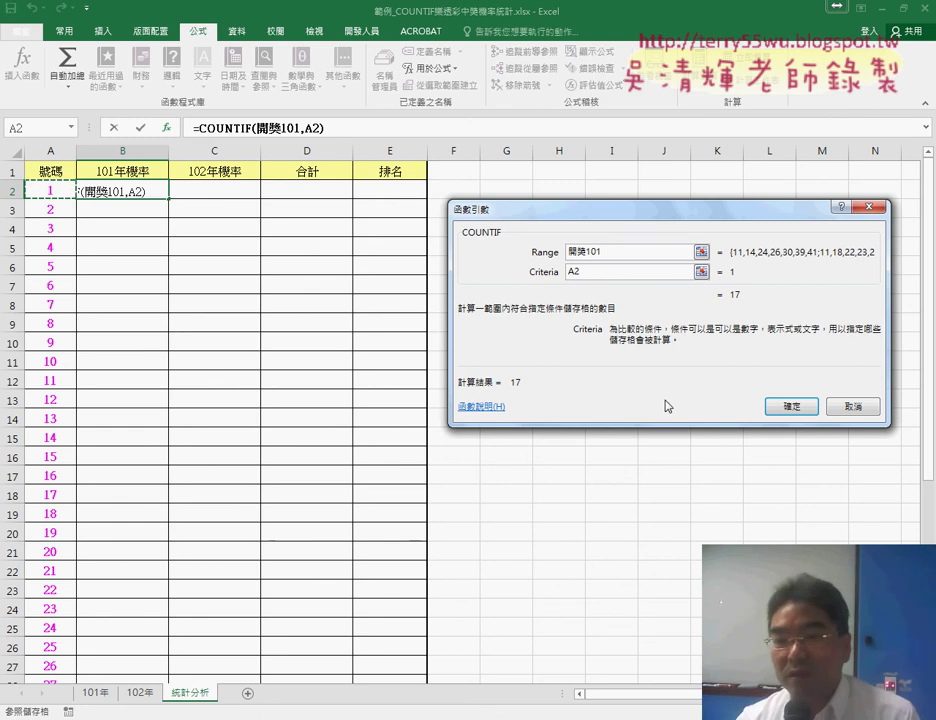
pyautogui.click(788, 406)
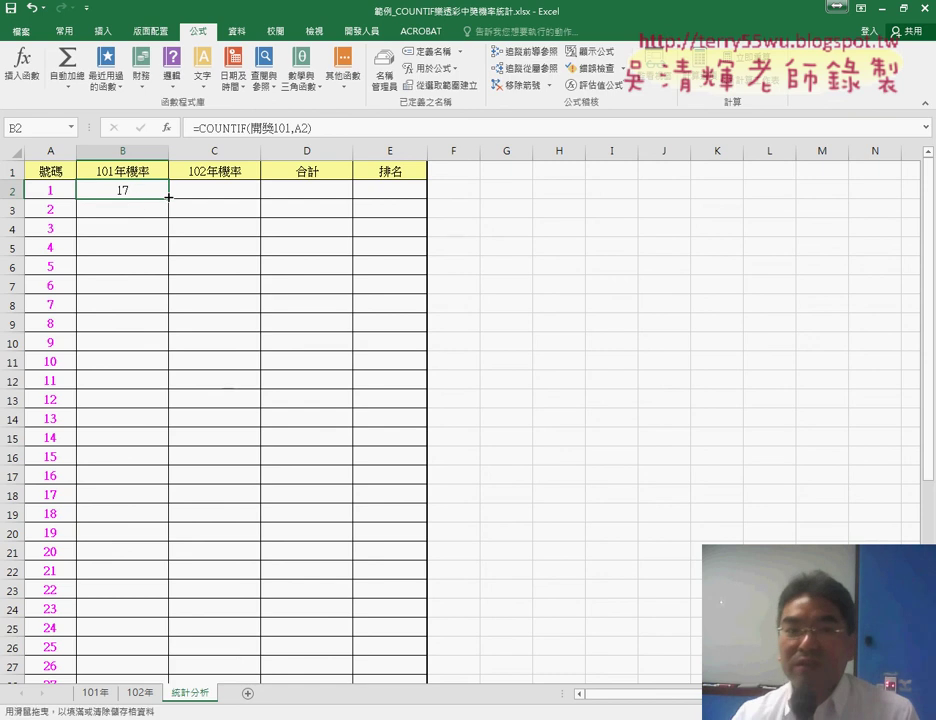
pyautogui.doubleClick(170, 197)
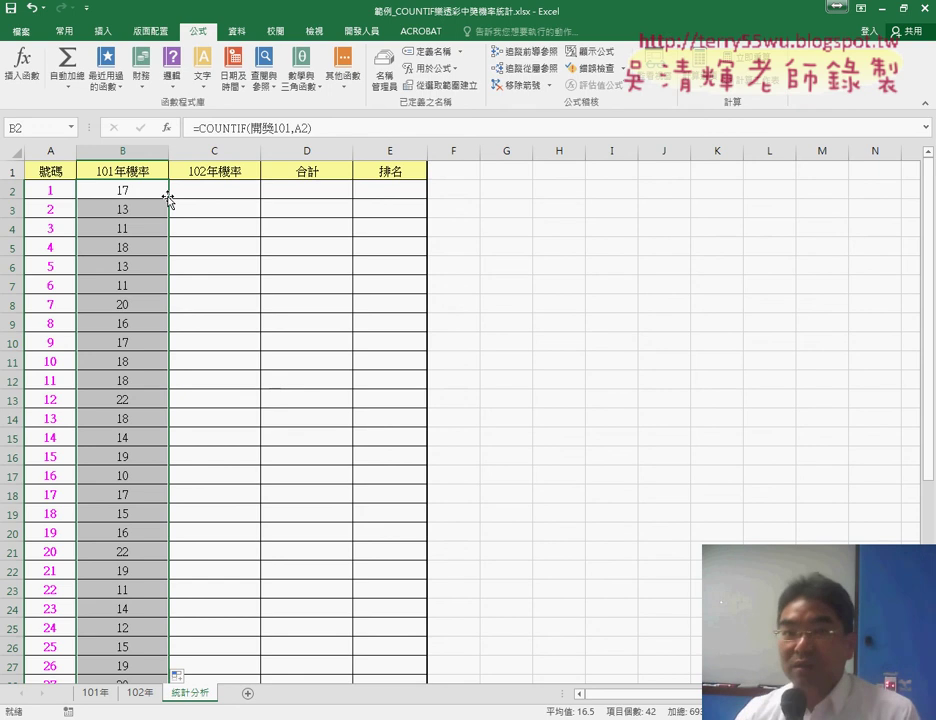
# - Divide B2's count by COUNT(開獎101), giving the probability 0.024531025
pyautogui.click(130, 189)
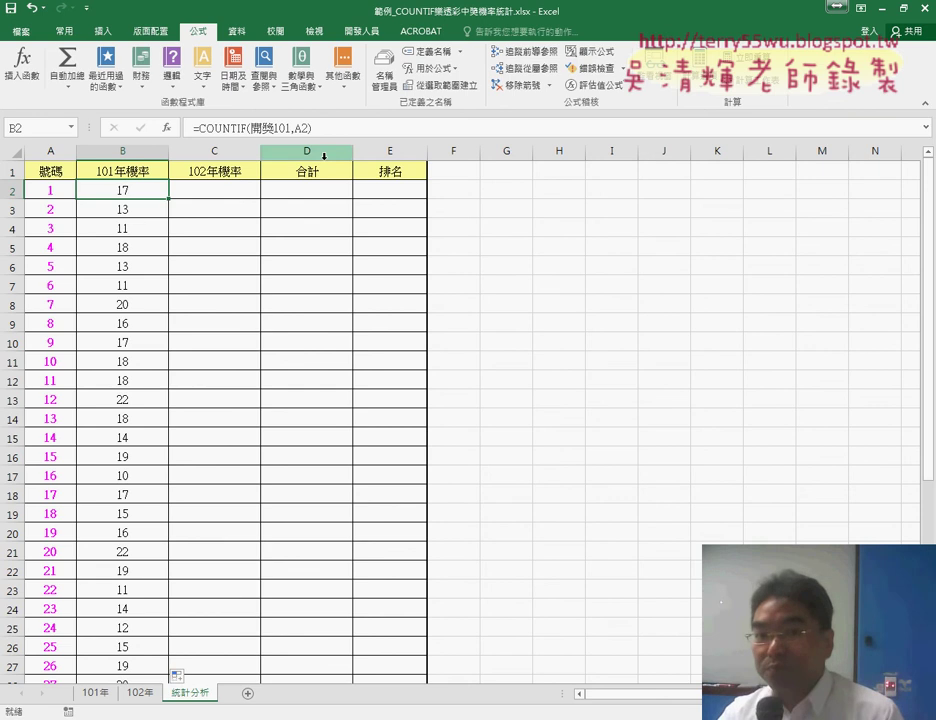
pyautogui.click(355, 134)
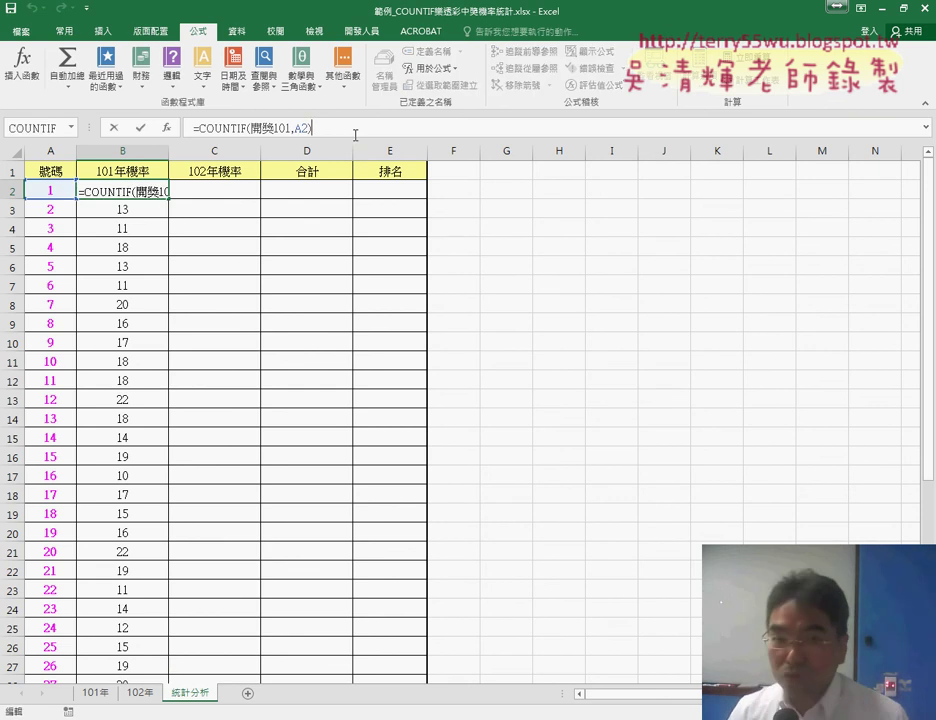
pyautogui.write('/')
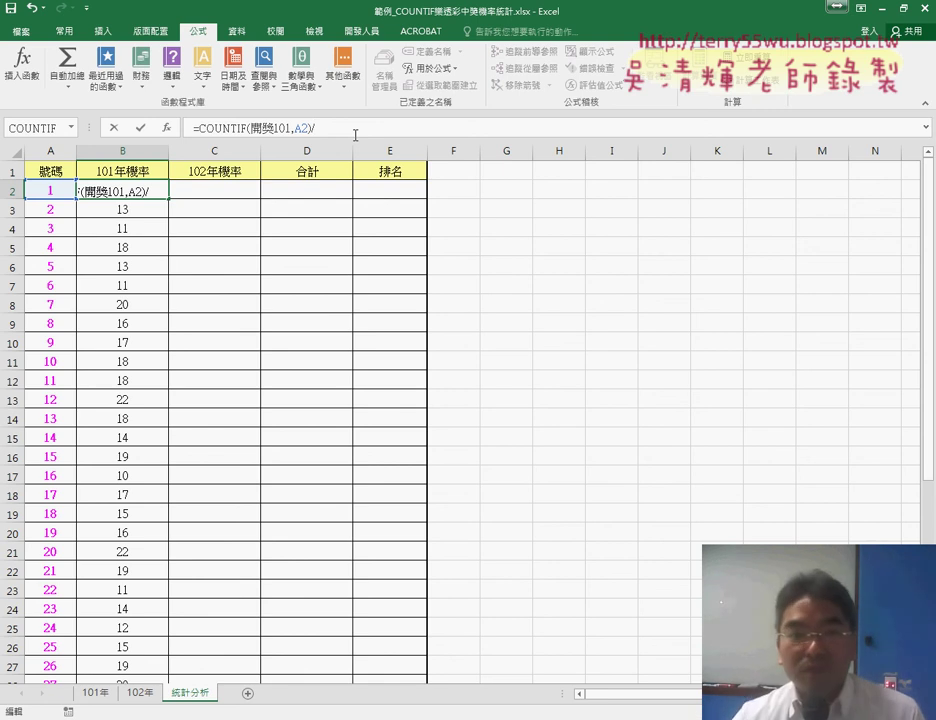
pyautogui.click(71, 131)
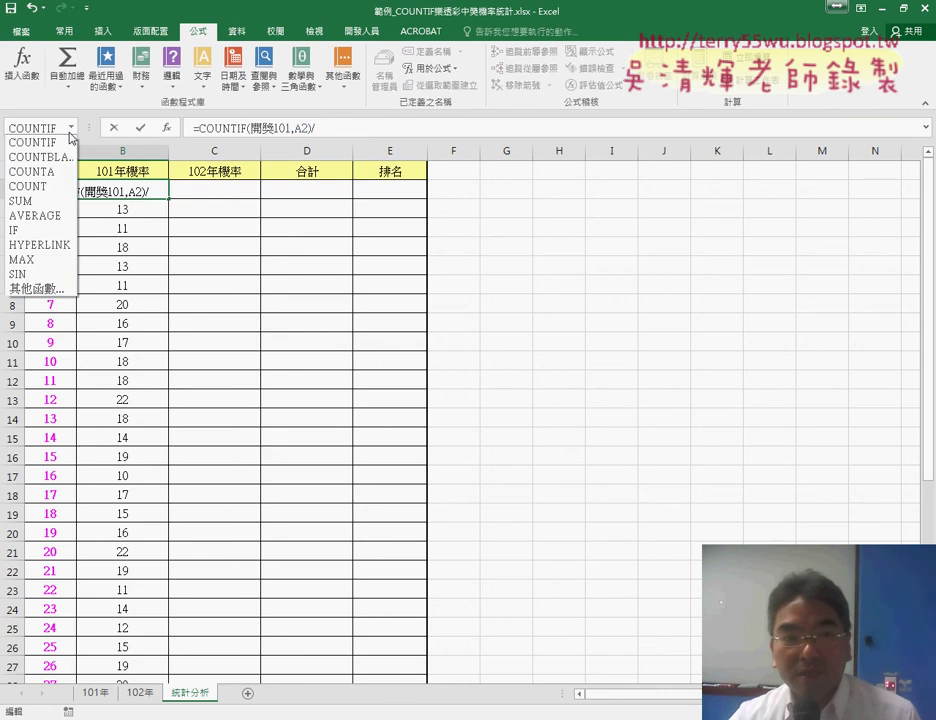
pyautogui.click(58, 185)
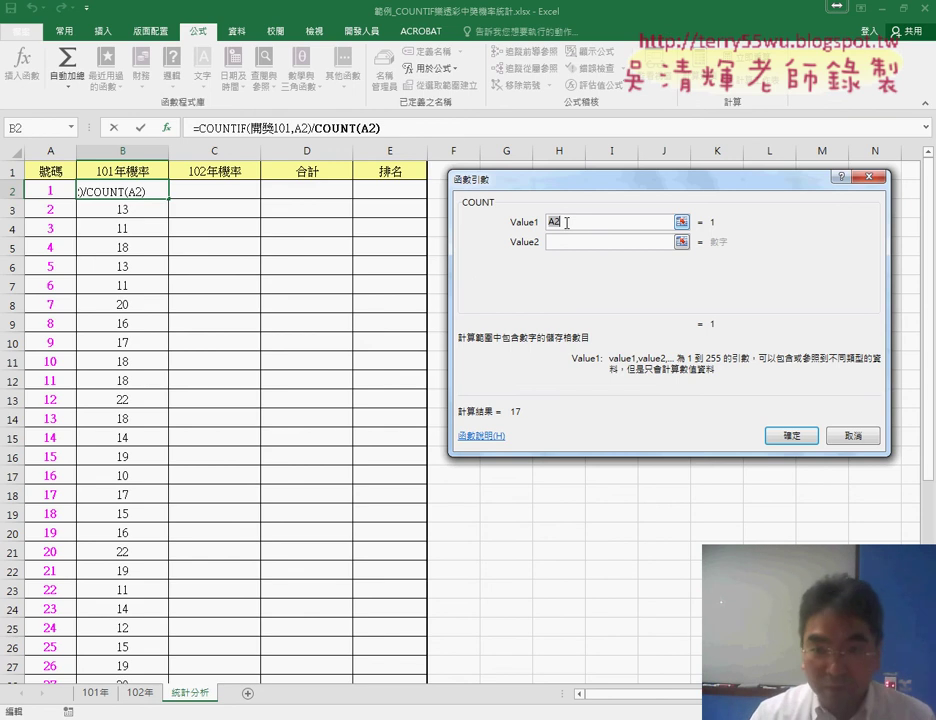
pyautogui.press('Delete')
pyautogui.press('F3')
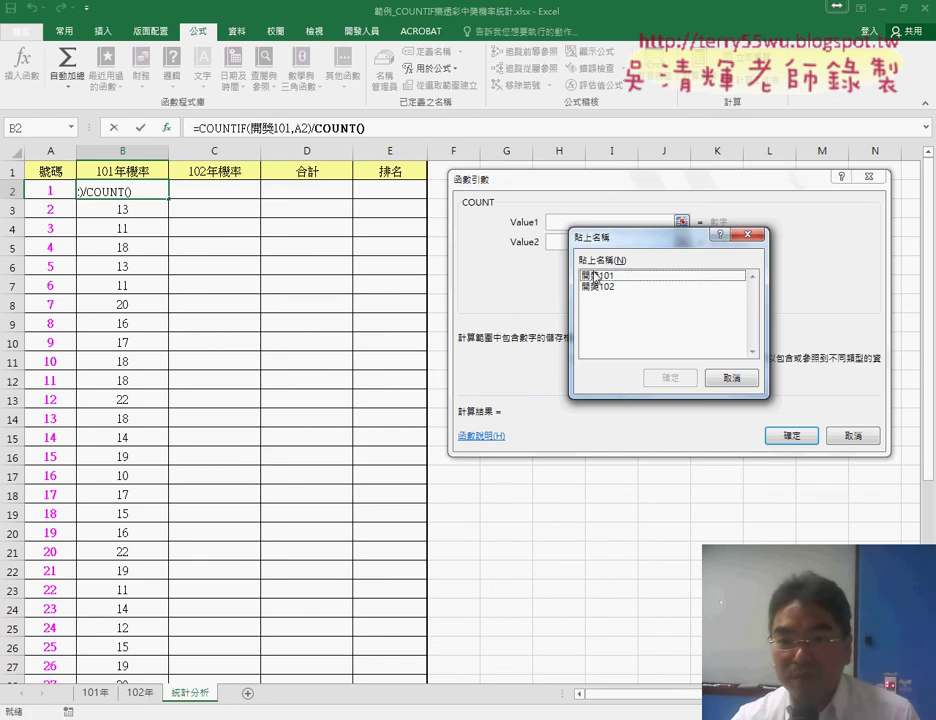
pyautogui.click(596, 276)
pyautogui.doubleClick(596, 276)
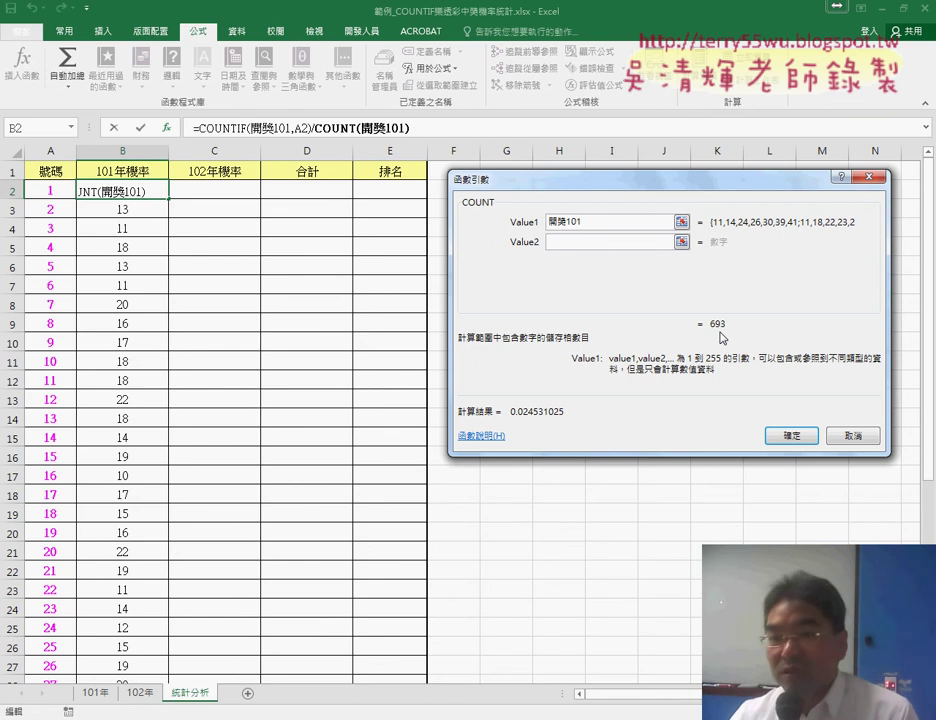
pyautogui.click(790, 438)
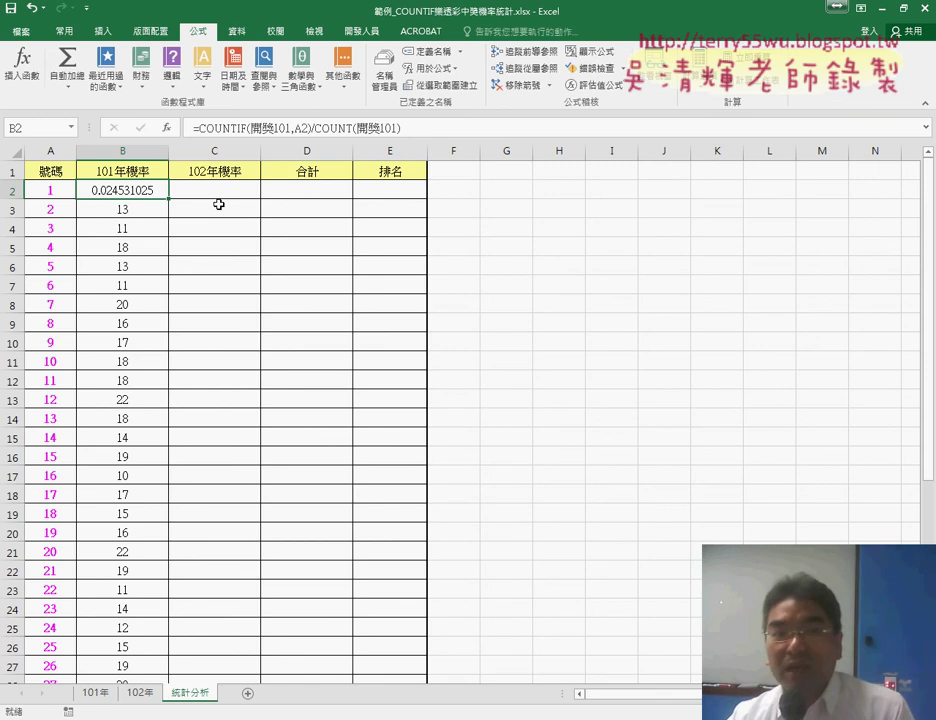
# - Apply the custom number format ????? / 10000 to B2 so it shows 245 / 10000
pyautogui.rightClick(147, 195)
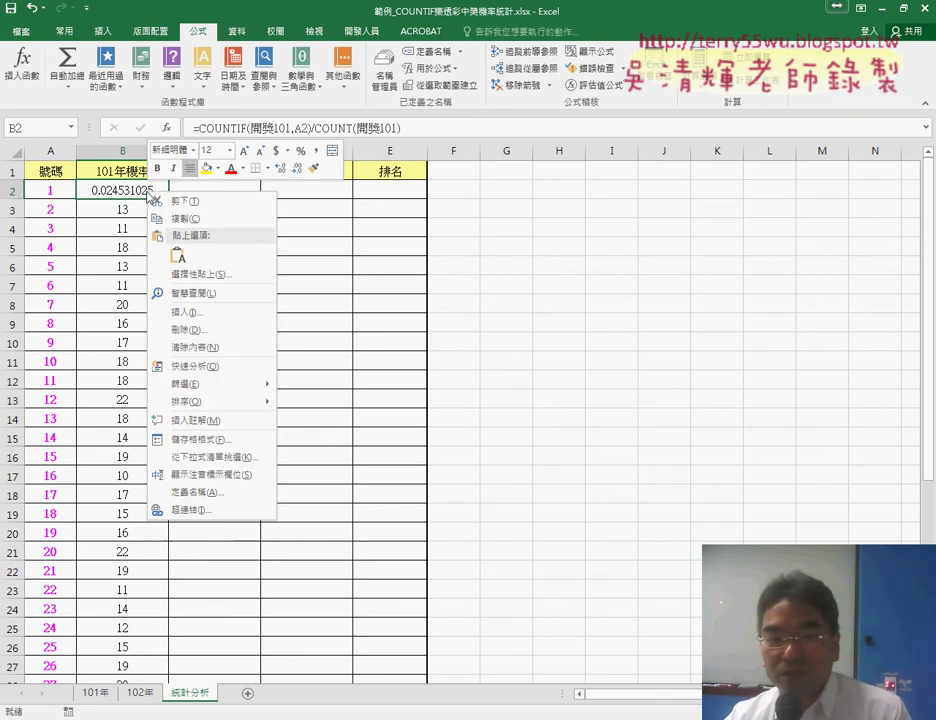
pyautogui.click(196, 440)
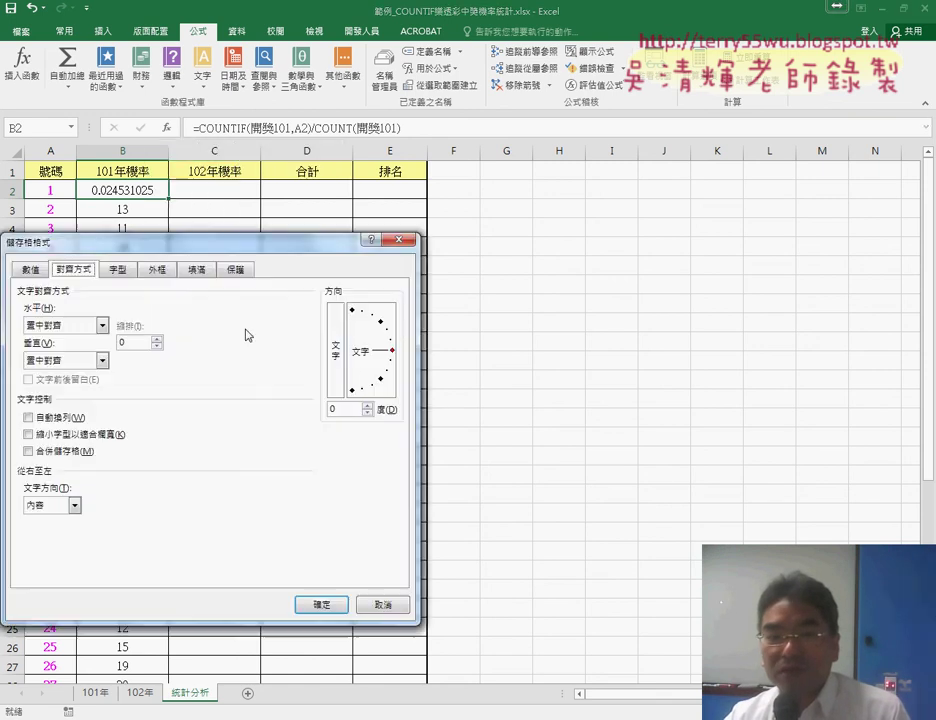
pyautogui.moveTo(262, 248); pyautogui.dragTo(544, 203)
pyautogui.click(329, 225)
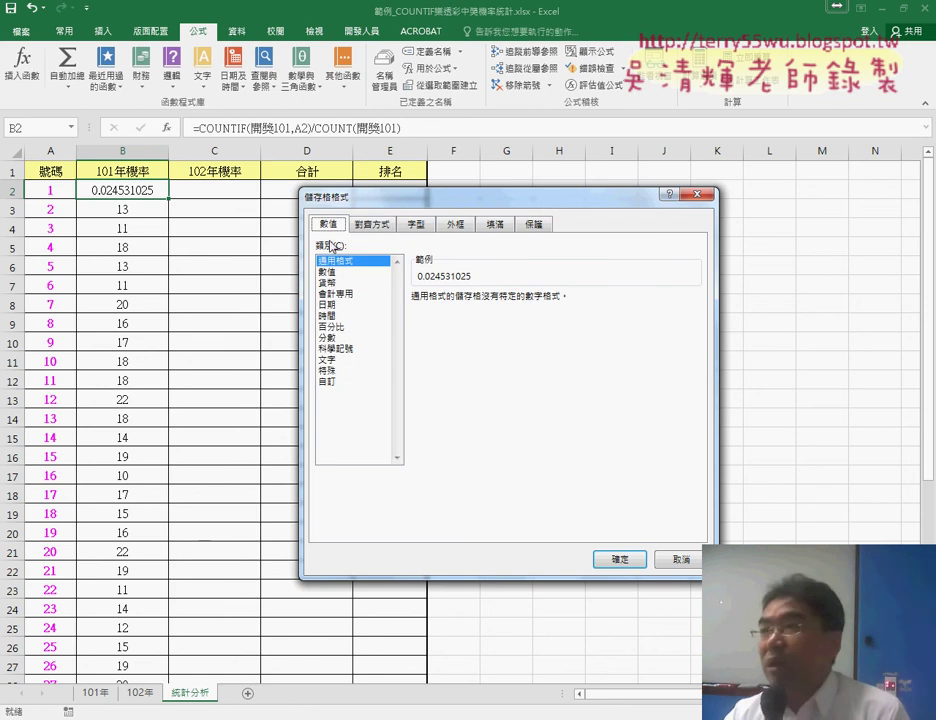
pyautogui.click(327, 381)
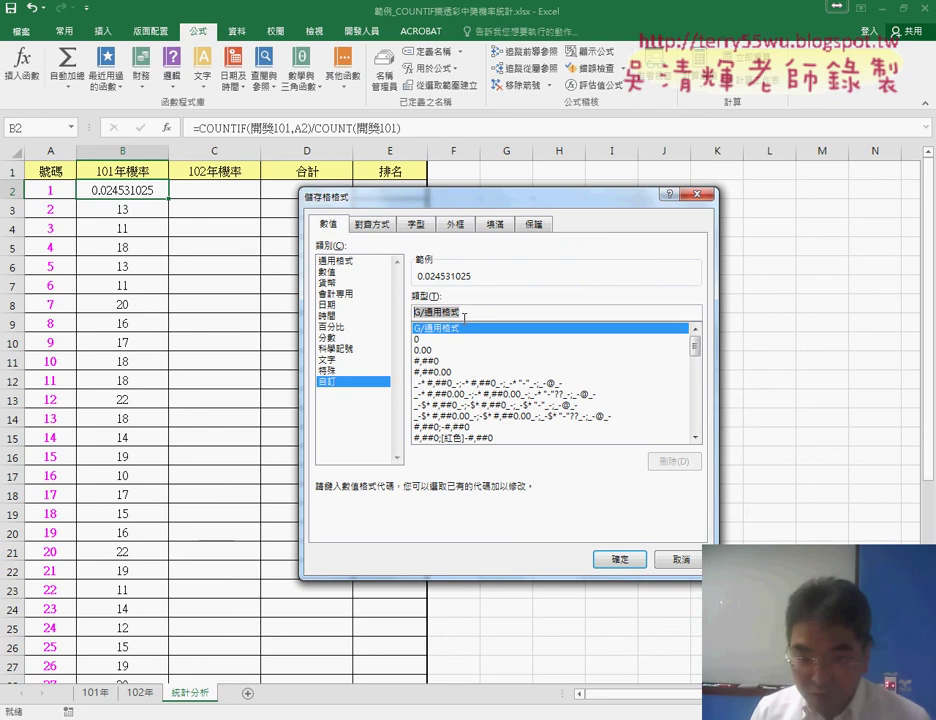
pyautogui.press('BackSpace')
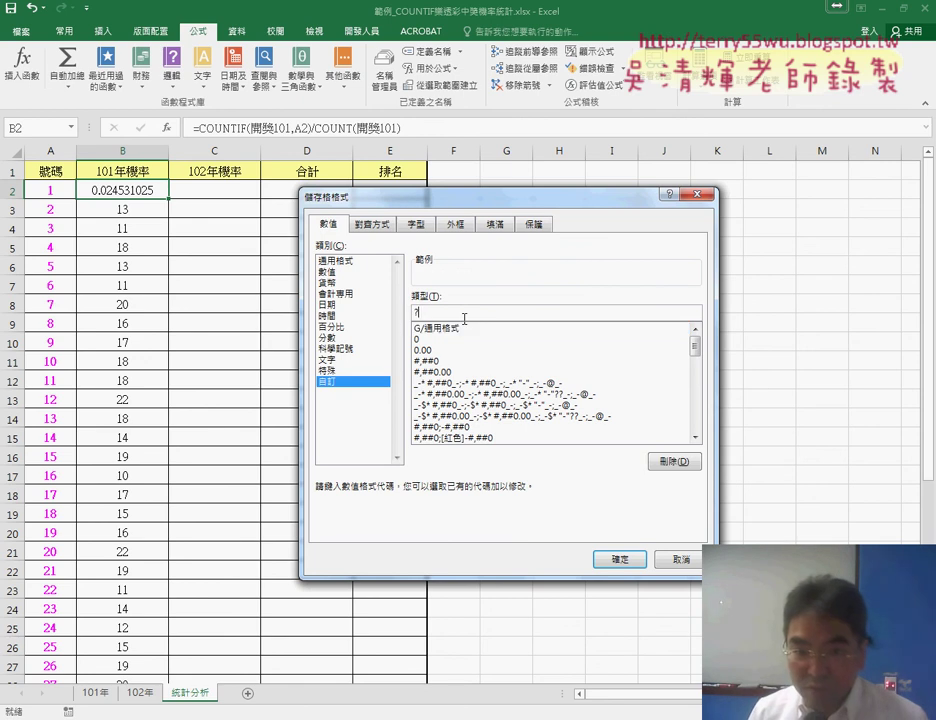
pyautogui.write('?????')
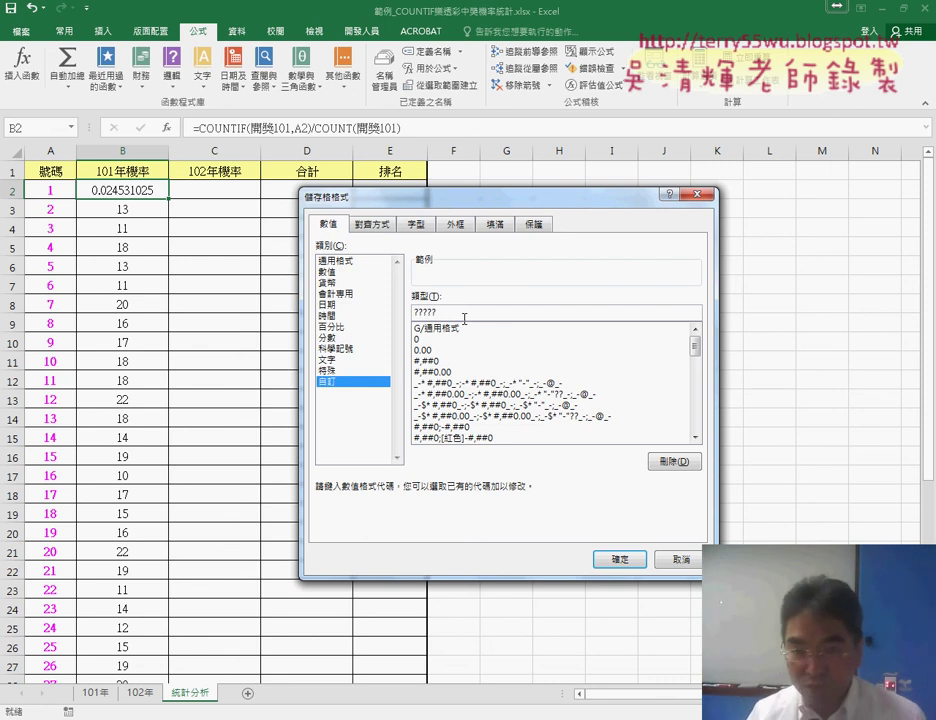
pyautogui.write(' /')
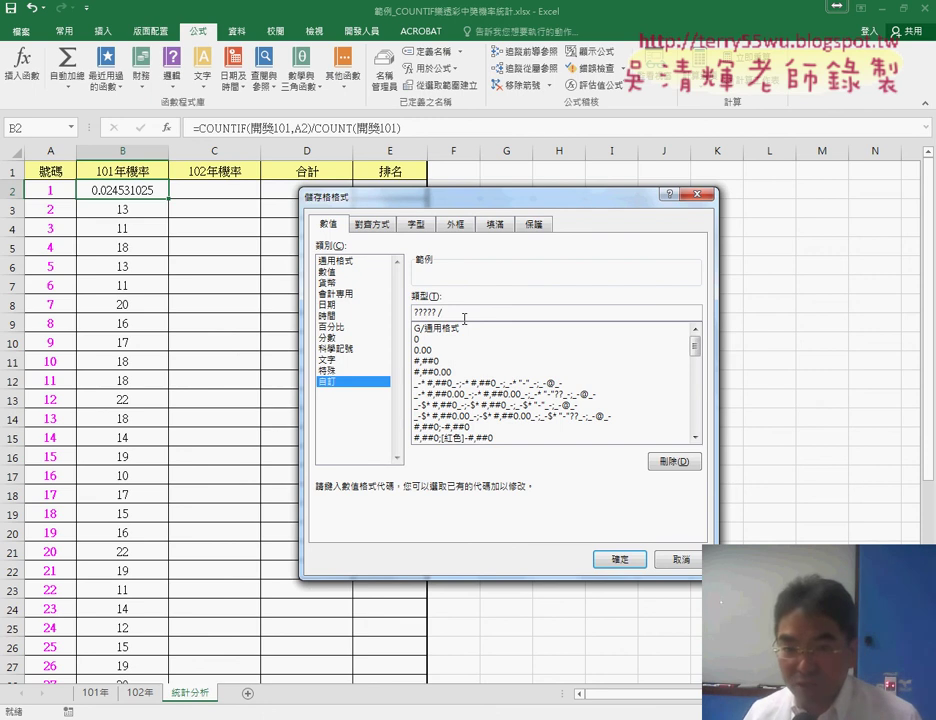
pyautogui.write(' 10')
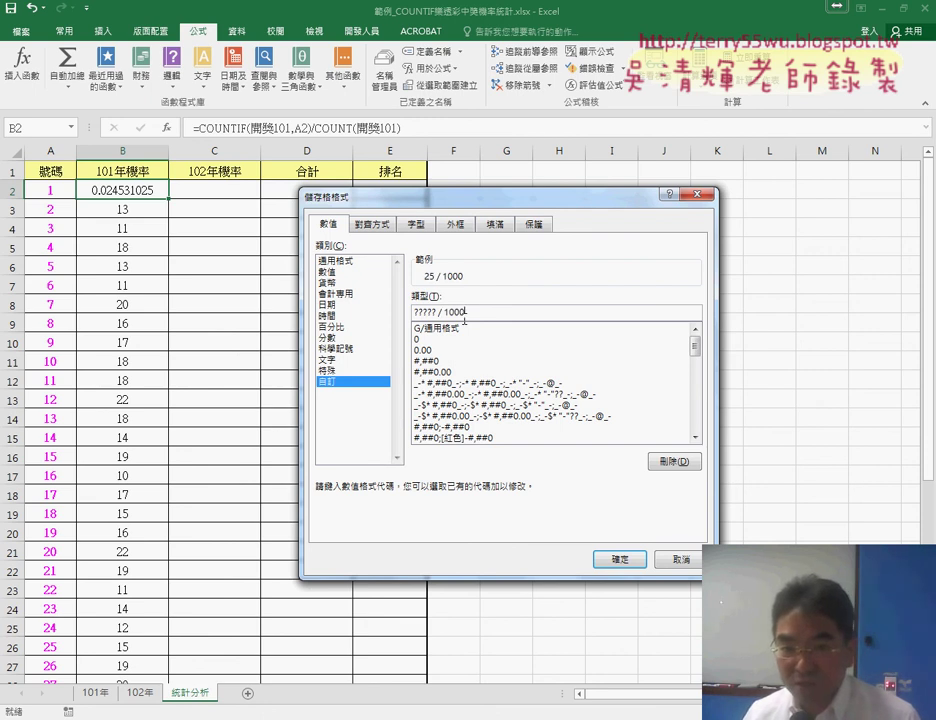
pyautogui.write('0')
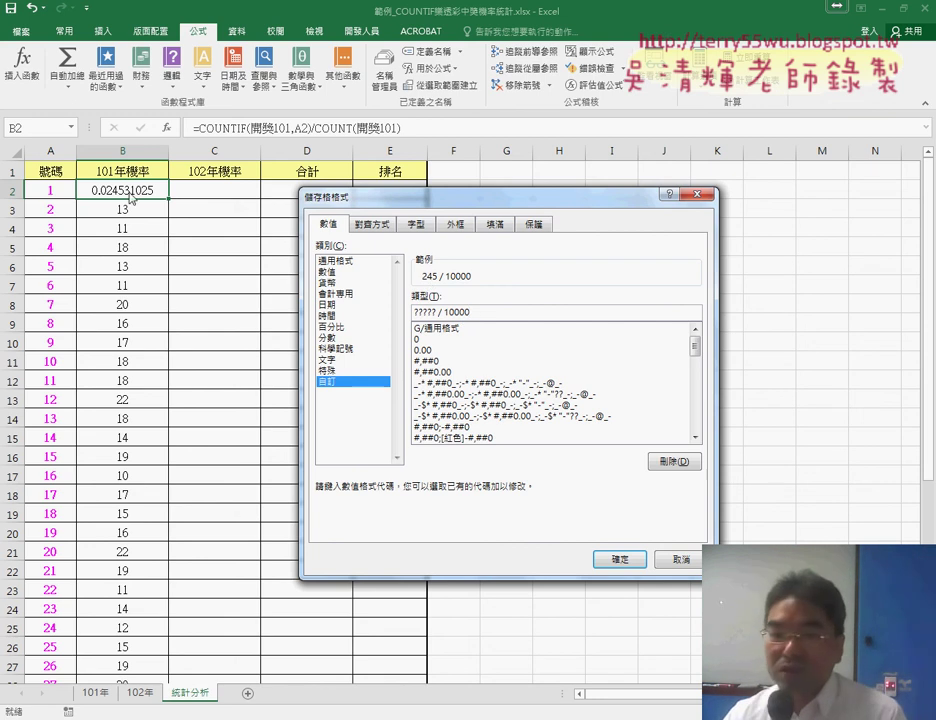
pyautogui.click(612, 561)
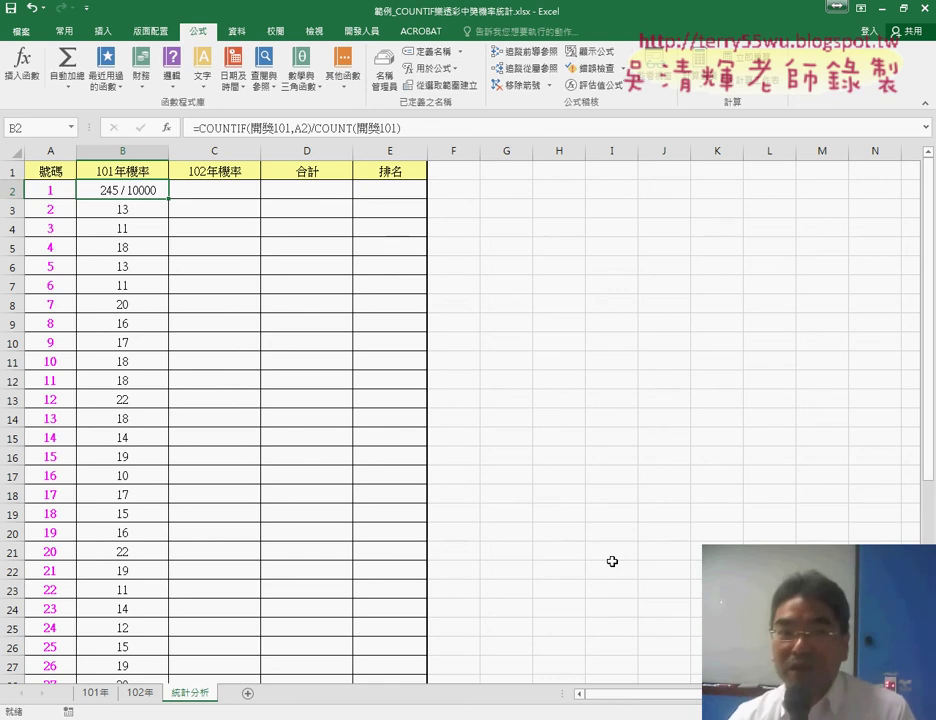
pyautogui.rightClick(154, 192)
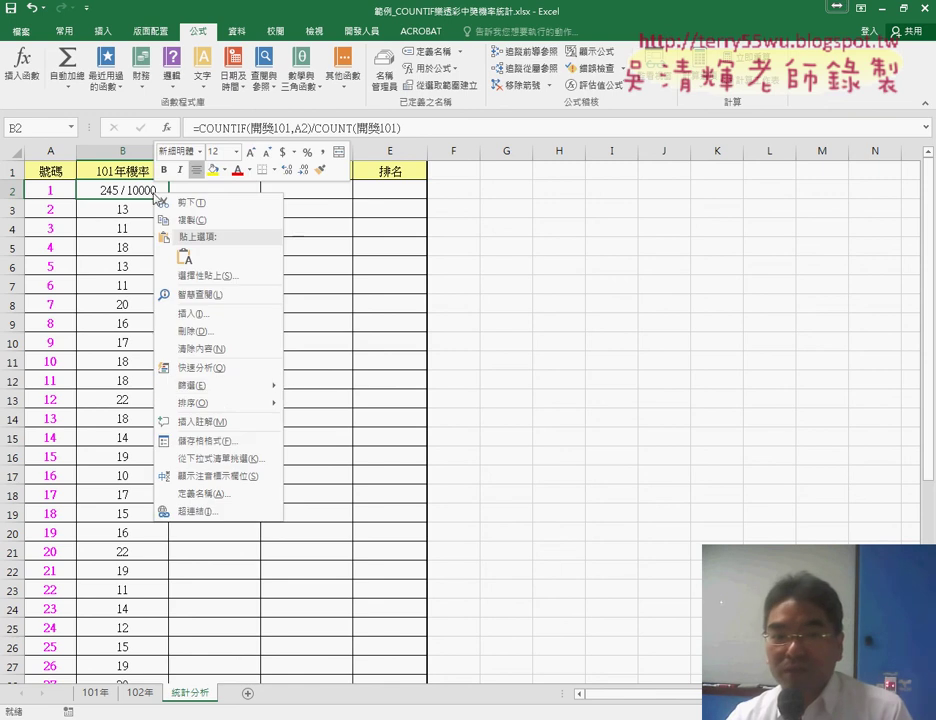
pyautogui.click(223, 446)
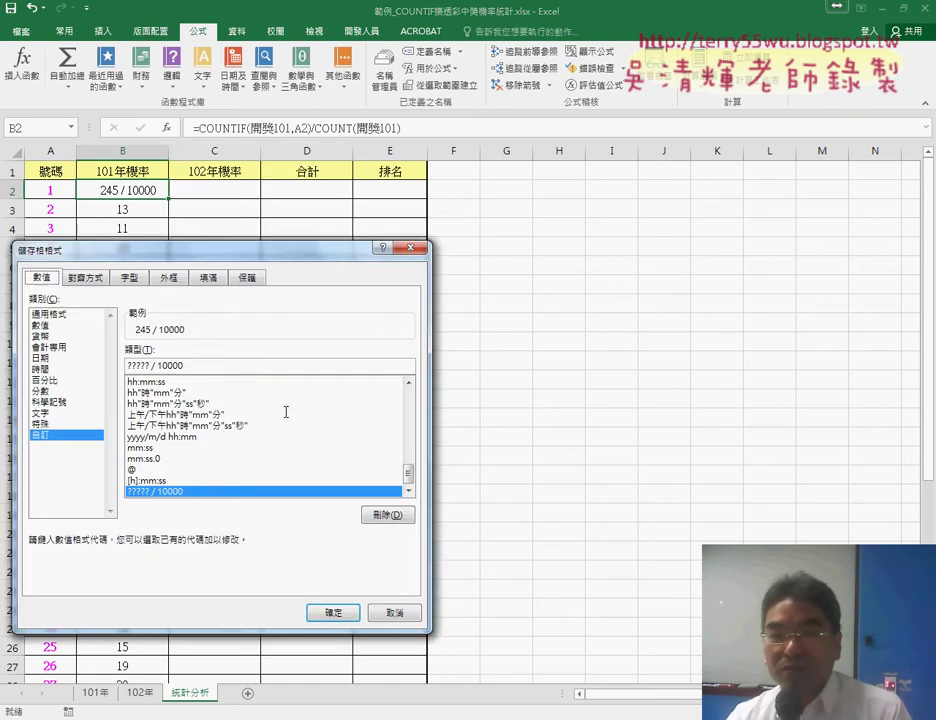
pyautogui.moveTo(259, 250); pyautogui.dragTo(561, 238)
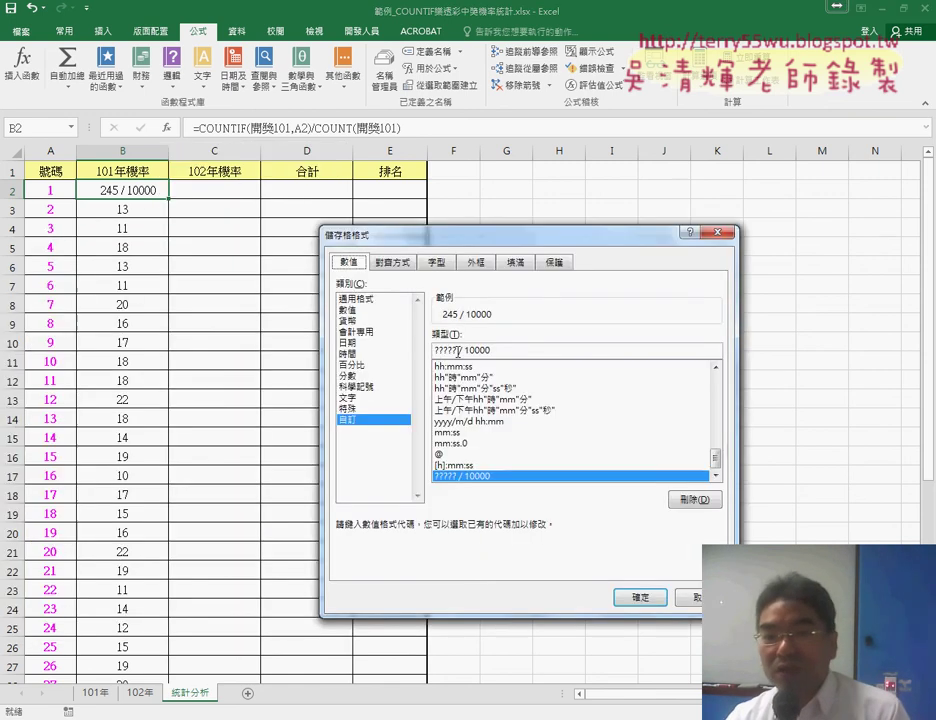
pyautogui.moveTo(458, 350)
pyautogui.mouseDown()
pyautogui.moveTo(418, 350)
pyautogui.moveTo(504, 352)
pyautogui.mouseUp()
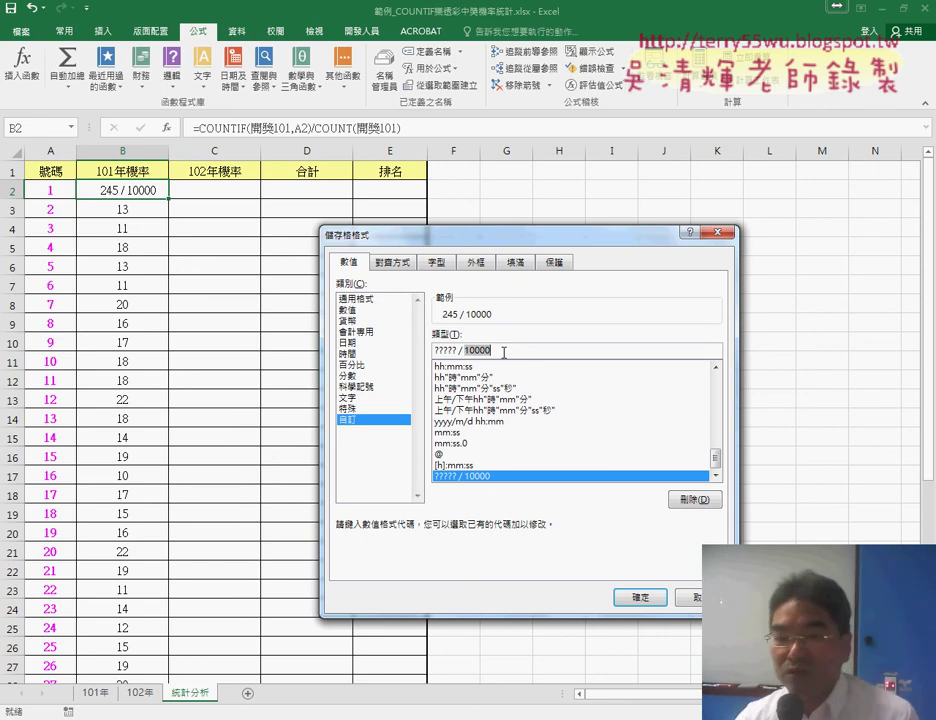
pyautogui.click(640, 597)
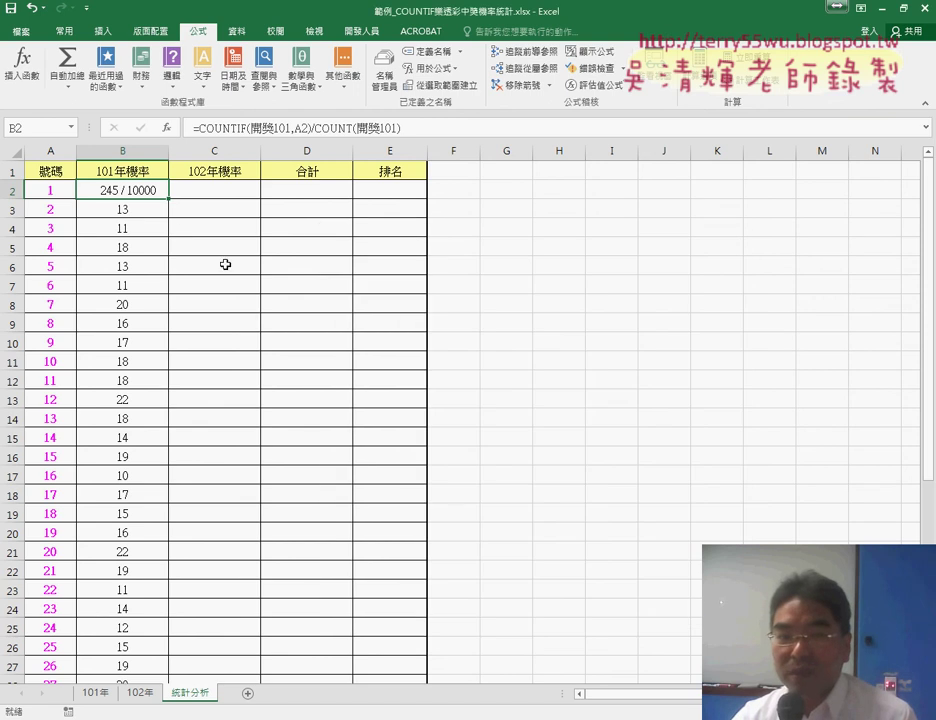
pyautogui.doubleClick(169, 197)
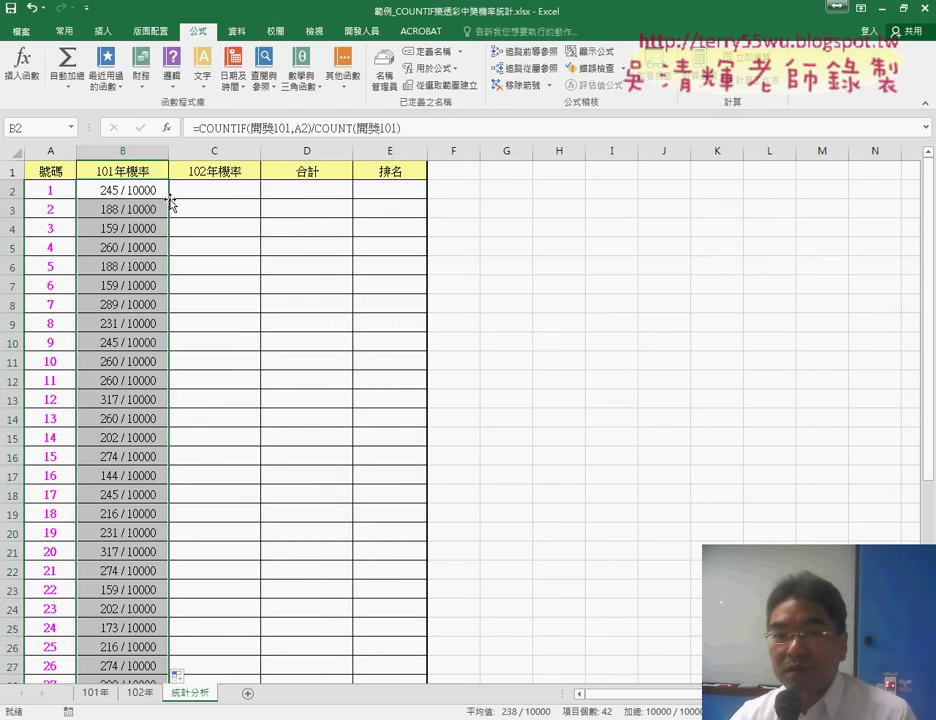
# - Copy B2's 101 probability formula text from the formula bar, leaving B2 unchanged
pyautogui.click(146, 190)
pyautogui.click(194, 190)
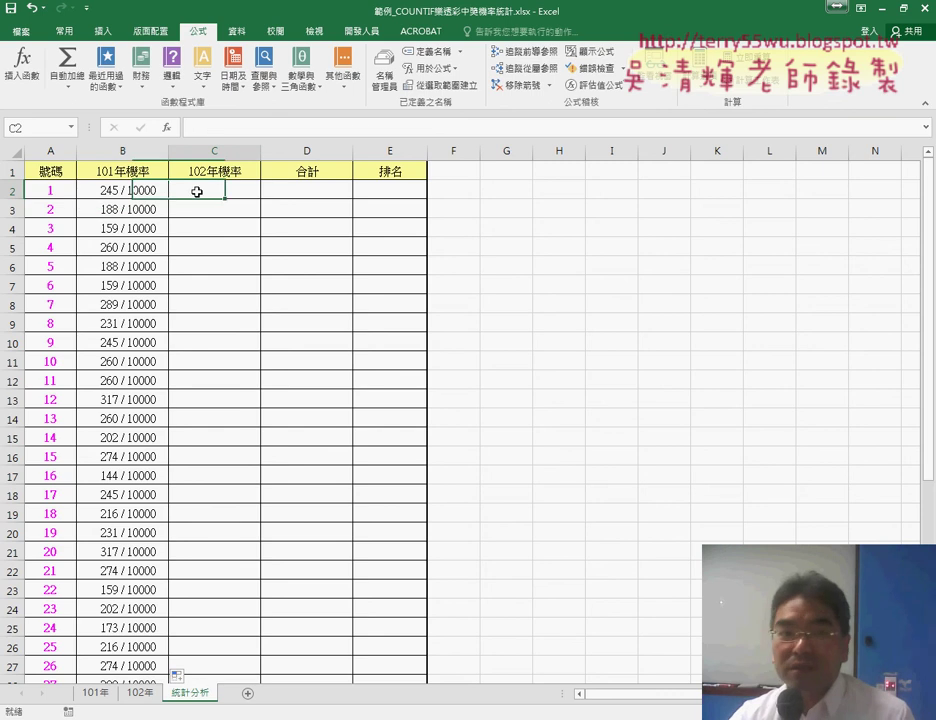
pyautogui.click(134, 191)
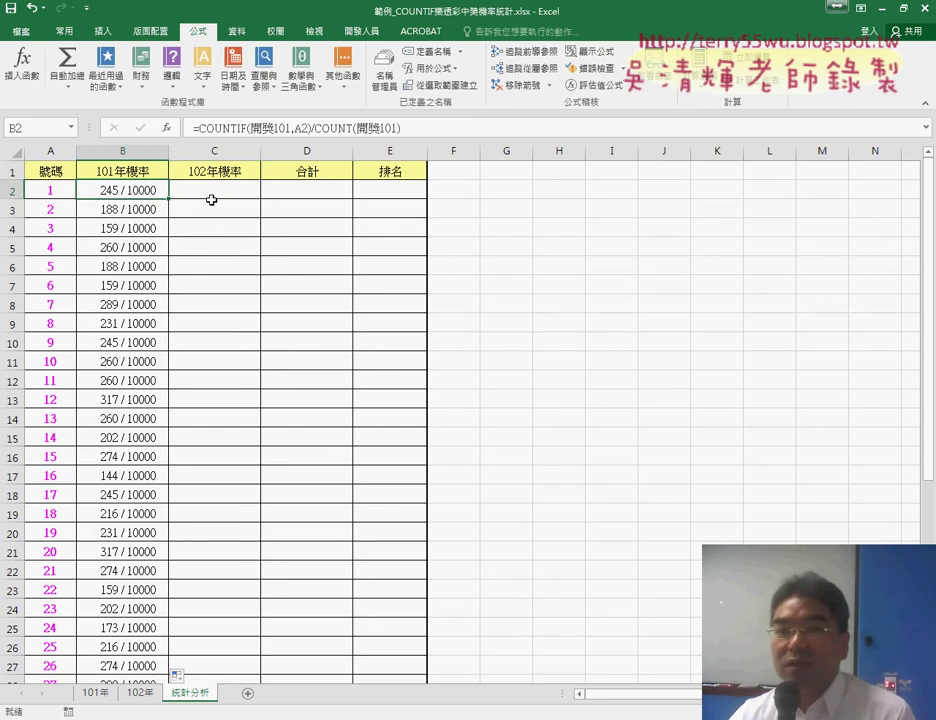
pyautogui.moveTo(194, 128); pyautogui.dragTo(428, 127)
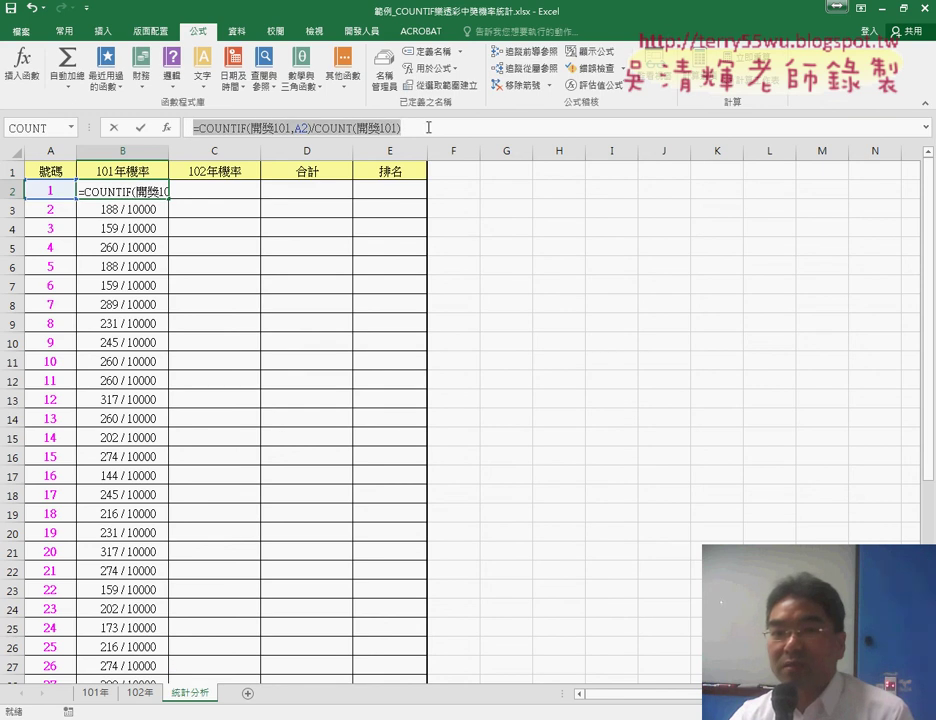
pyautogui.rightClick(371, 128)
pyautogui.click(397, 156)
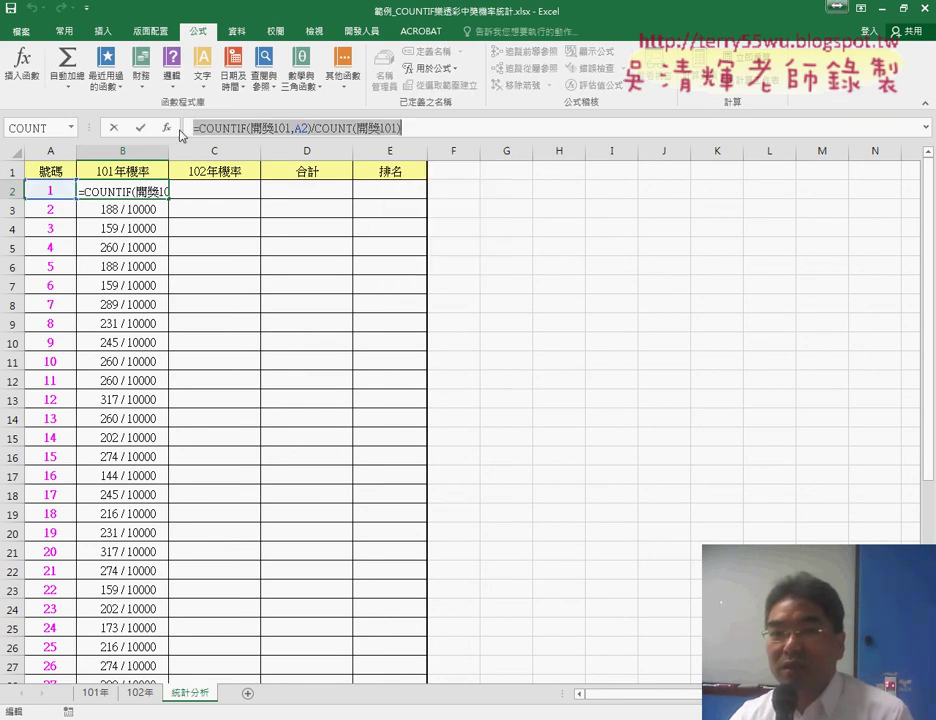
pyautogui.press('Escape')
# - Paste the formula into C2 as =COUNTIF(開獎102,A2)/COUNT(開獎102), giving 0.020604396
pyautogui.click(195, 189)
pyautogui.click(208, 127)
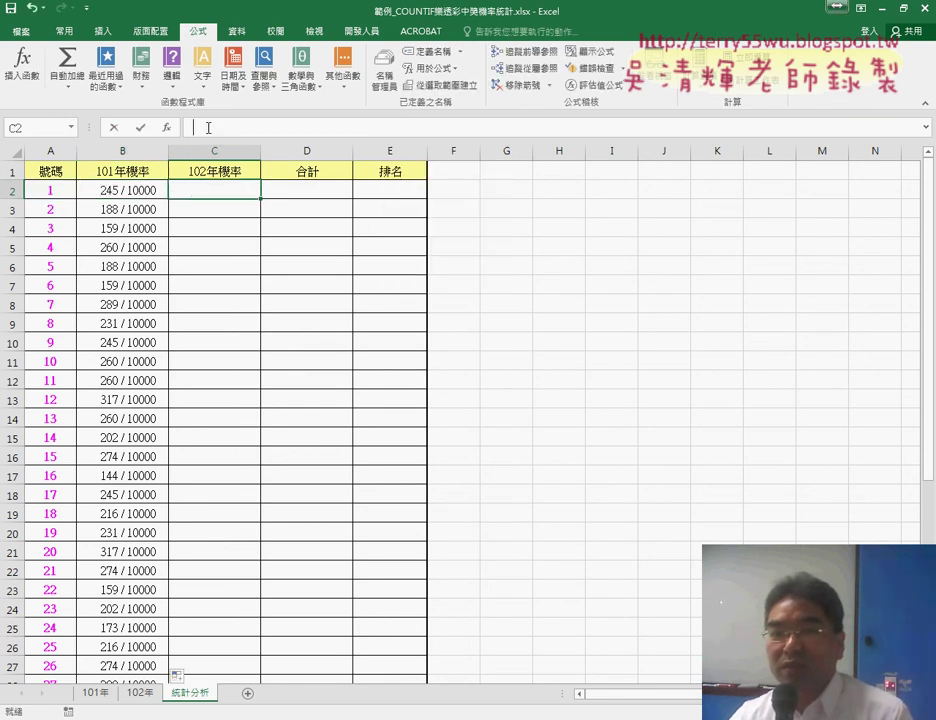
pyautogui.rightClick(208, 127)
pyautogui.click(226, 182)
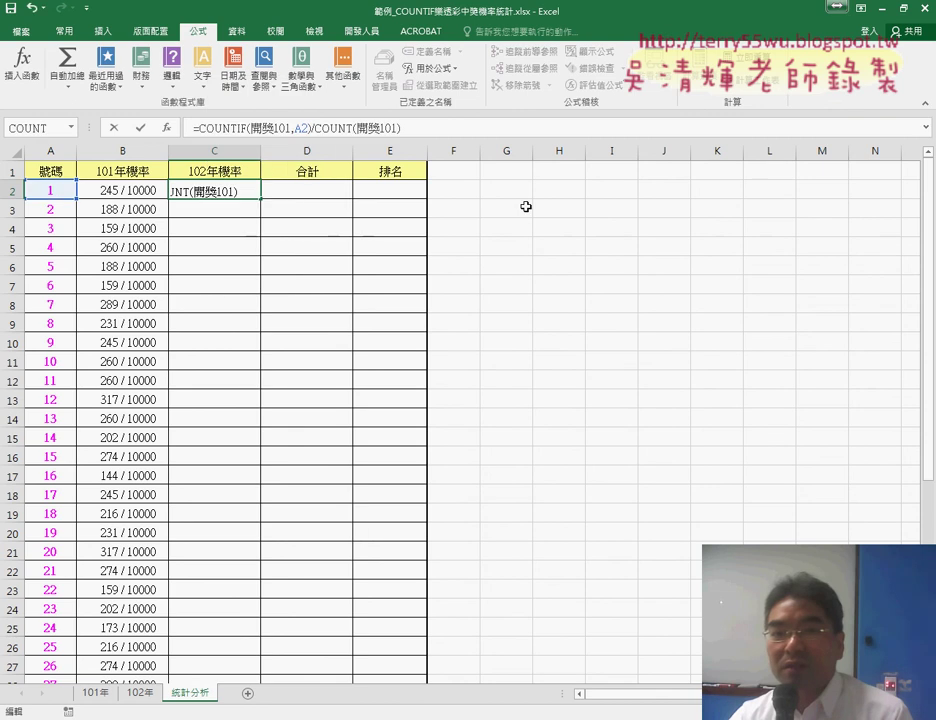
pyautogui.click(291, 127)
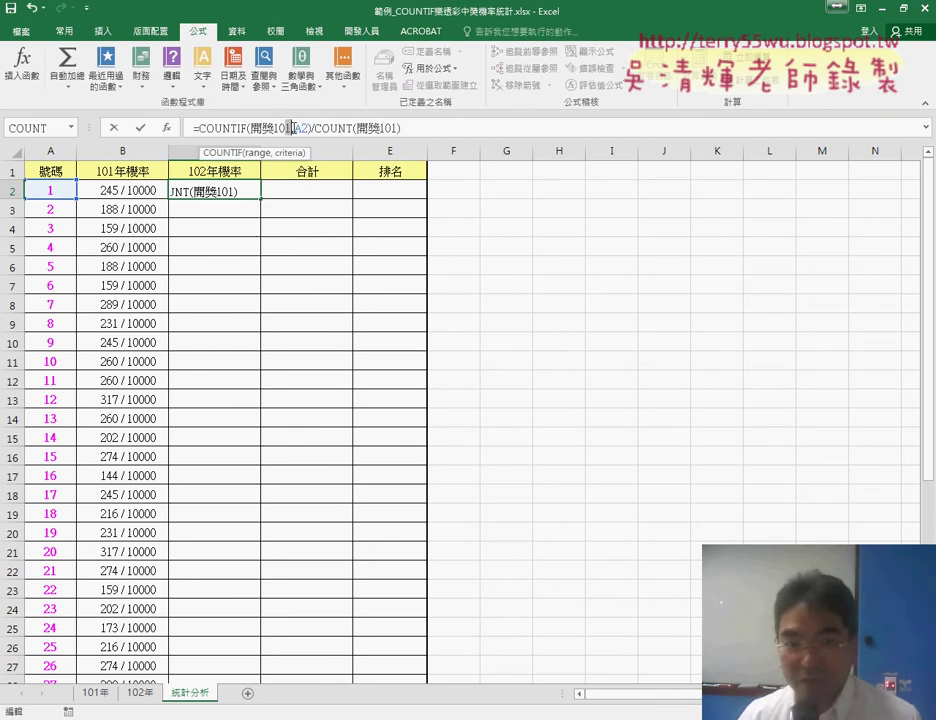
pyautogui.press('BackSpace')
pyautogui.write('2')
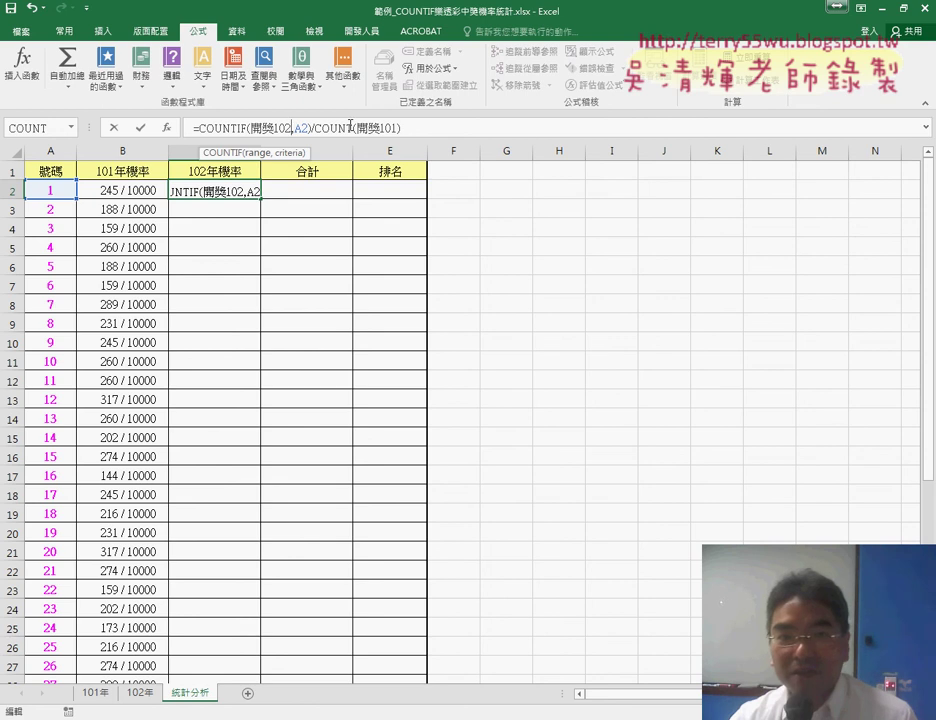
pyautogui.click(396, 127)
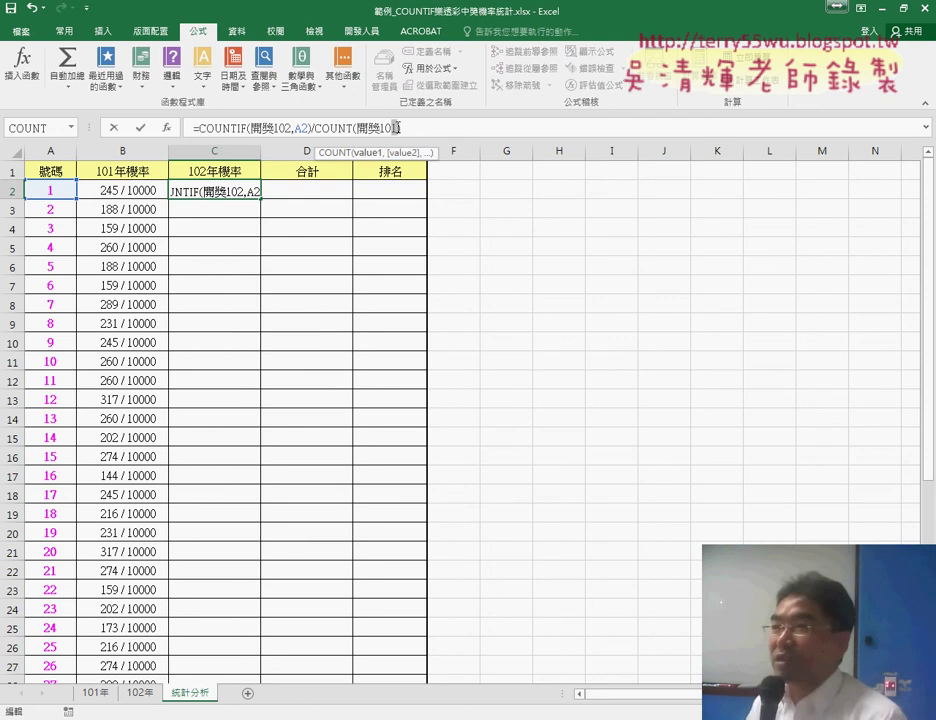
pyautogui.press('BackSpace')
pyautogui.write('2')
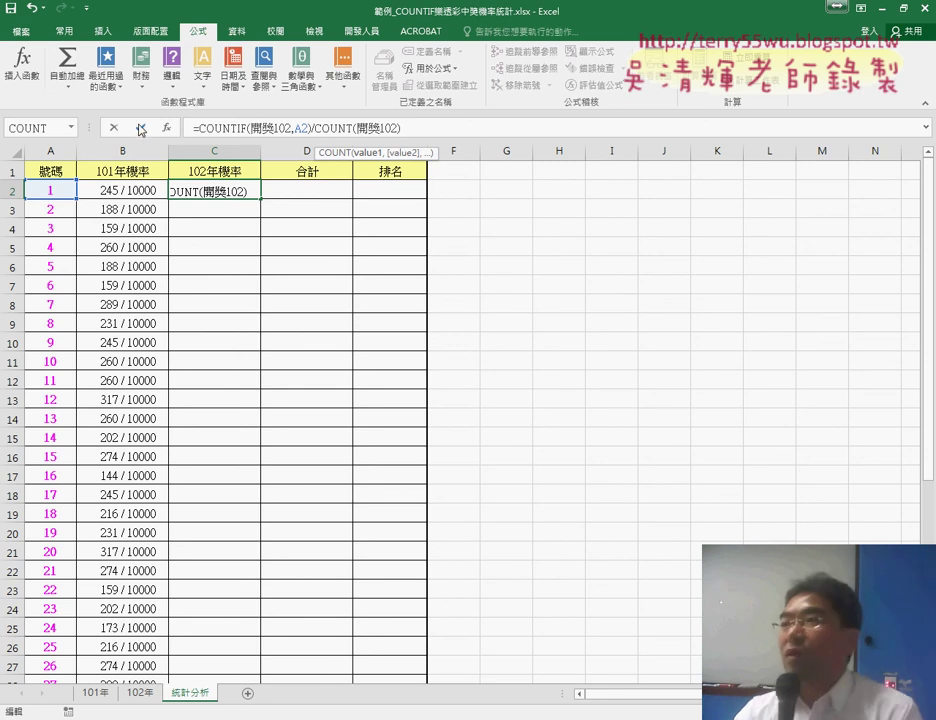
pyautogui.click(141, 129)
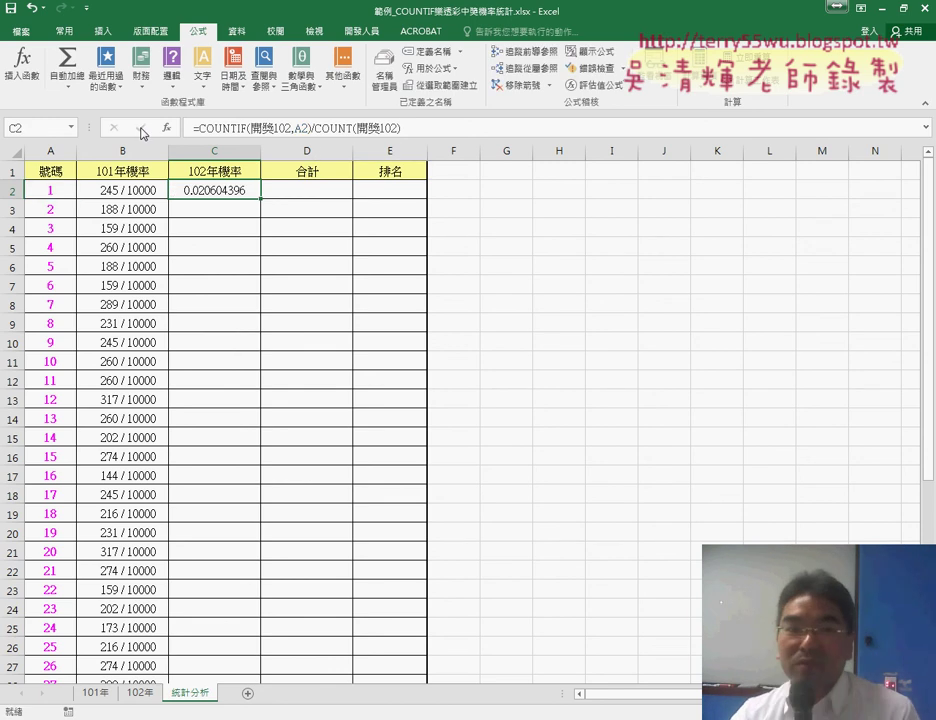
pyautogui.click(135, 190)
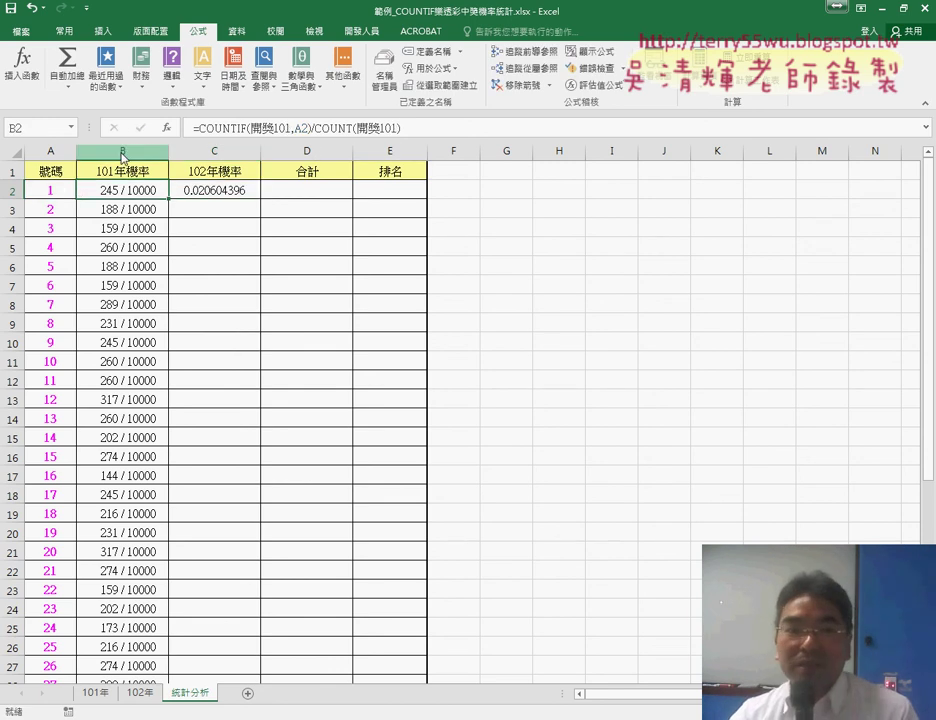
# - Copy B2's x / 10000 fraction format onto C2 and fill C2's formula down column C
pyautogui.click(63, 31)
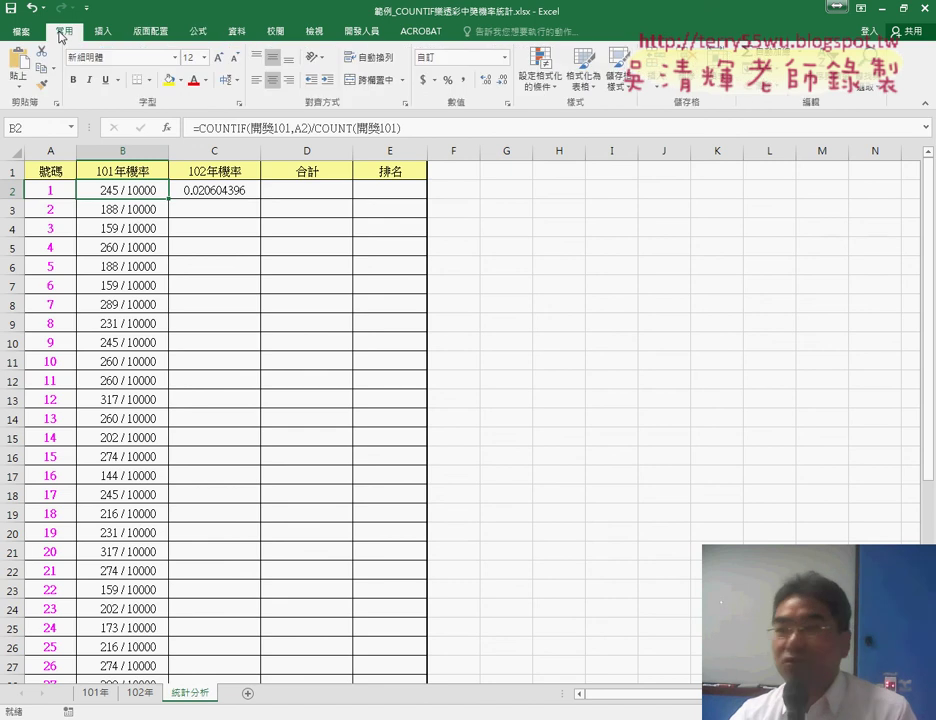
pyautogui.click(44, 95)
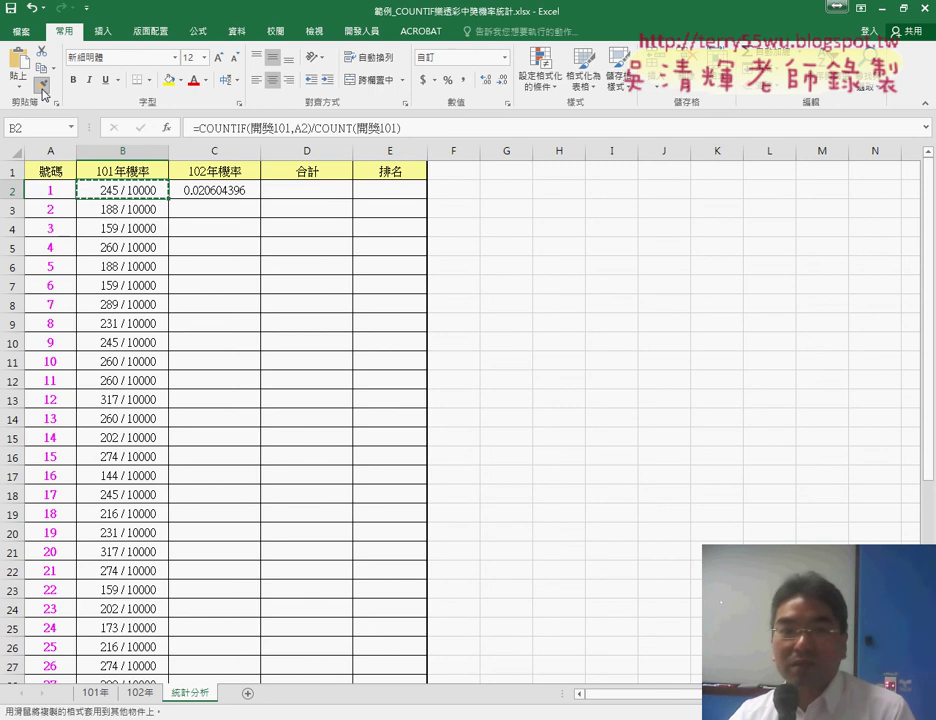
pyautogui.click(201, 191)
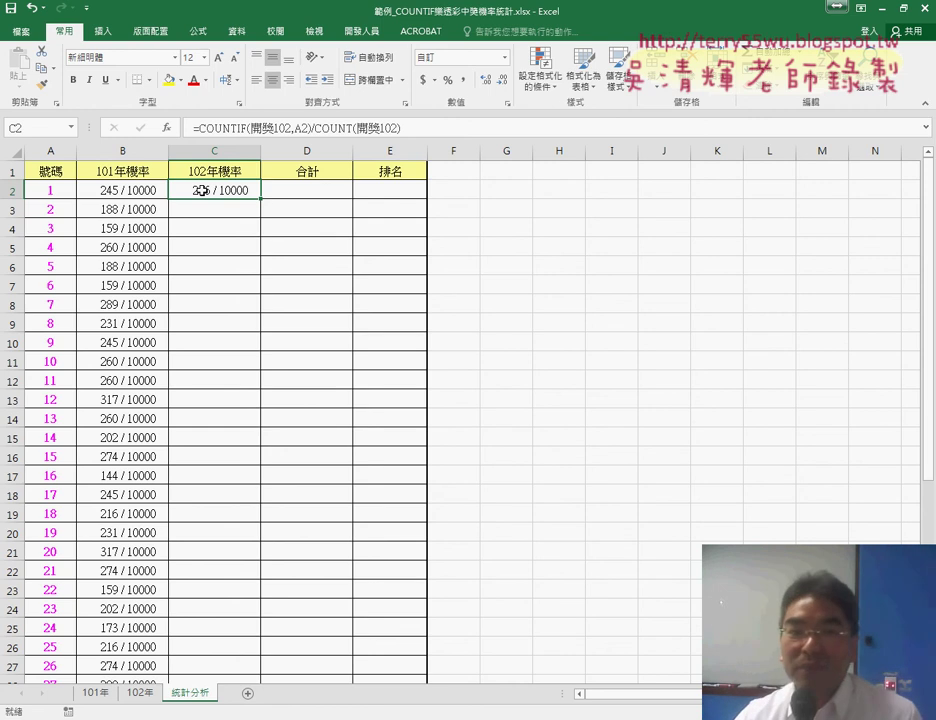
pyautogui.doubleClick(262, 198)
pyautogui.click(304, 193)
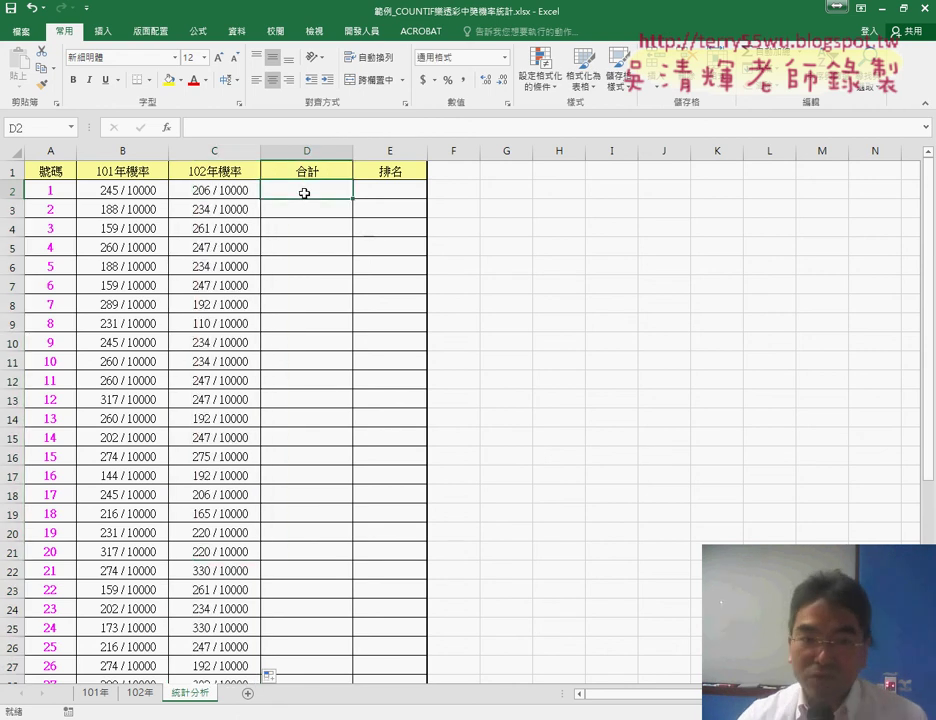
# - Enter =B2+C2 in D2 and fill it down the 合計 column, starting at 451 / 10000
pyautogui.click(265, 128)
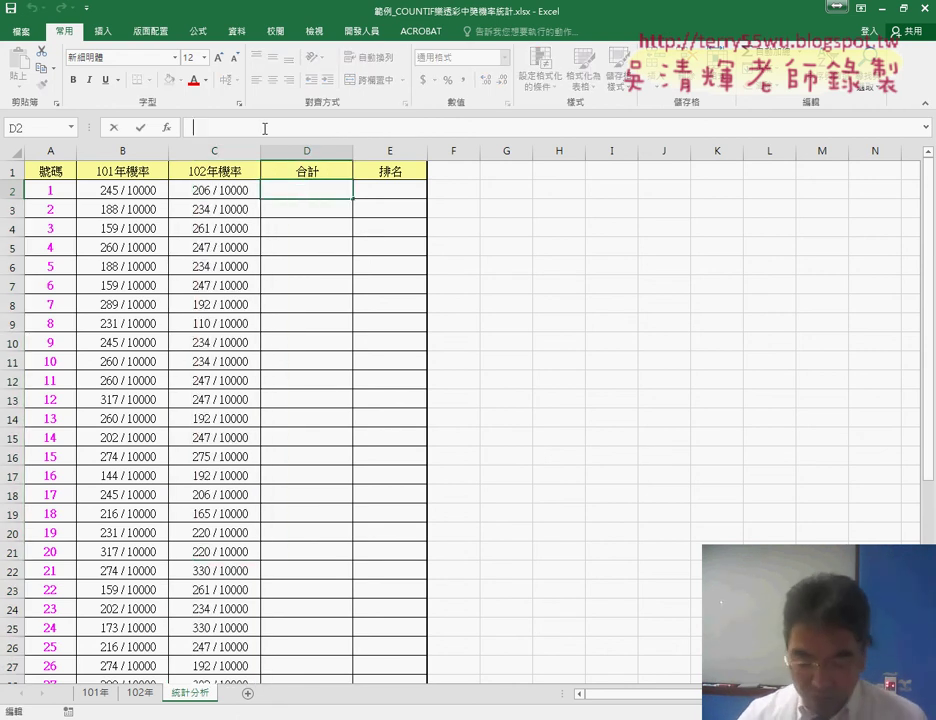
pyautogui.write('=')
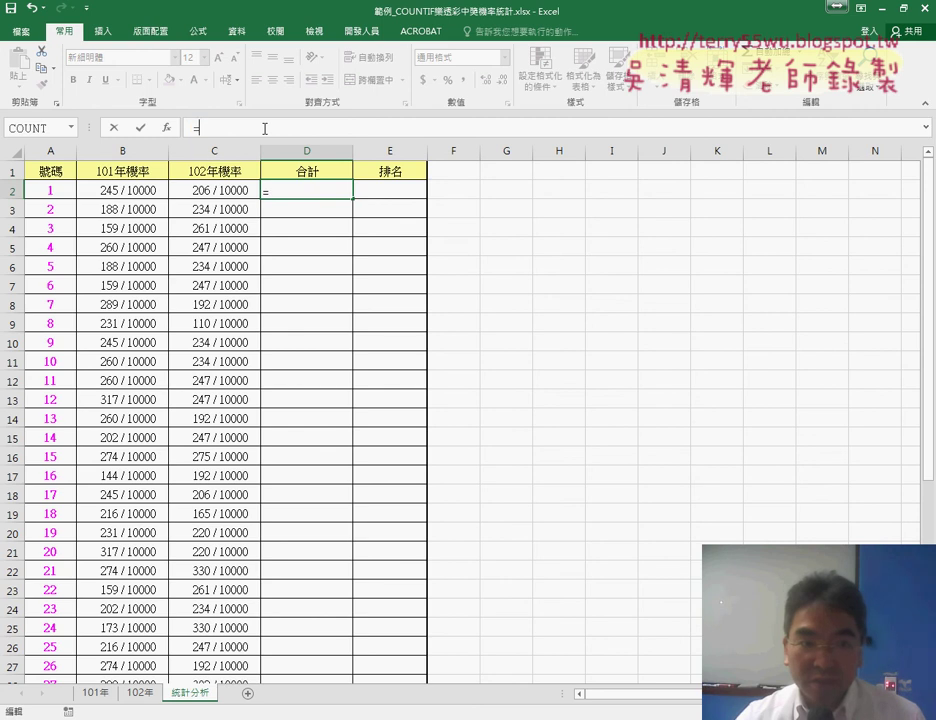
pyautogui.click(139, 193)
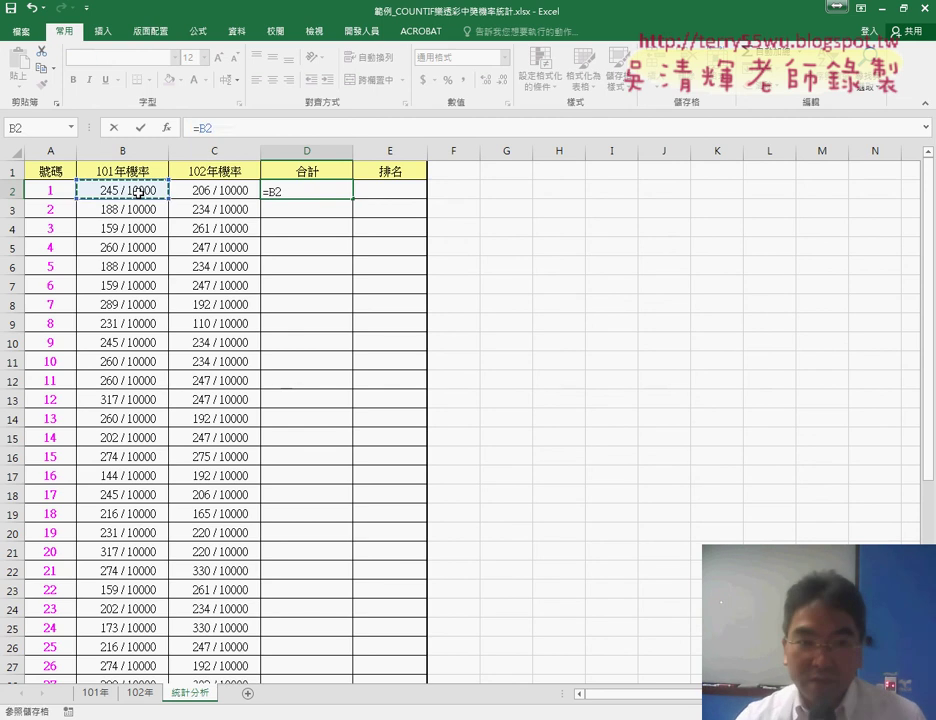
pyautogui.write('+')
pyautogui.click(288, 188)
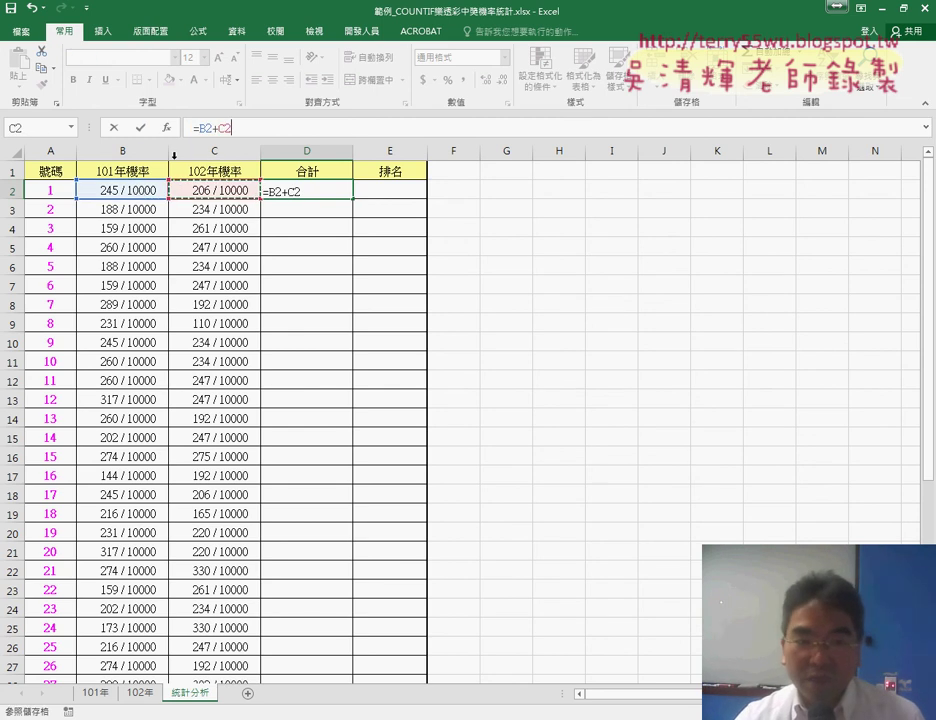
pyautogui.click(141, 128)
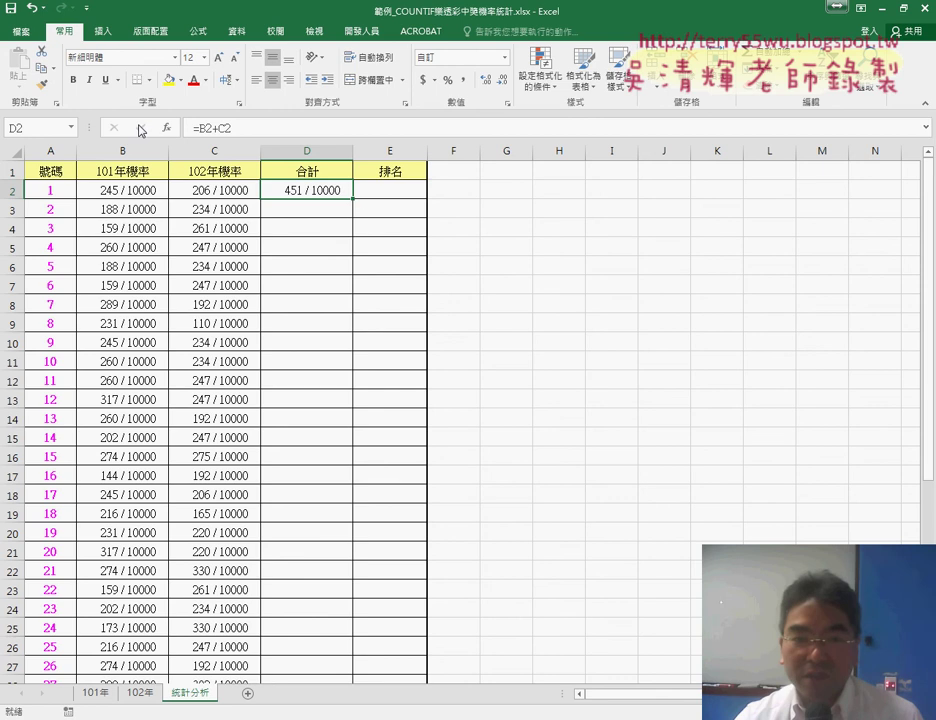
pyautogui.doubleClick(353, 201)
pyautogui.click(389, 192)
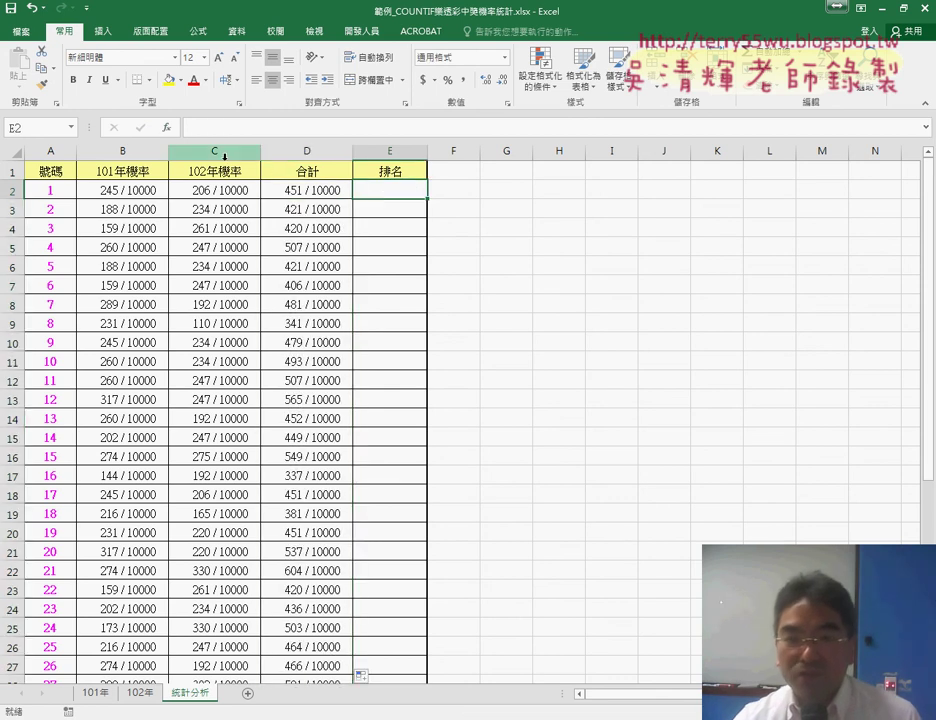
# - Insert the RANK.EQ function from the Statistical category into E2
pyautogui.click(166, 128)
pyautogui.click(750, 240)
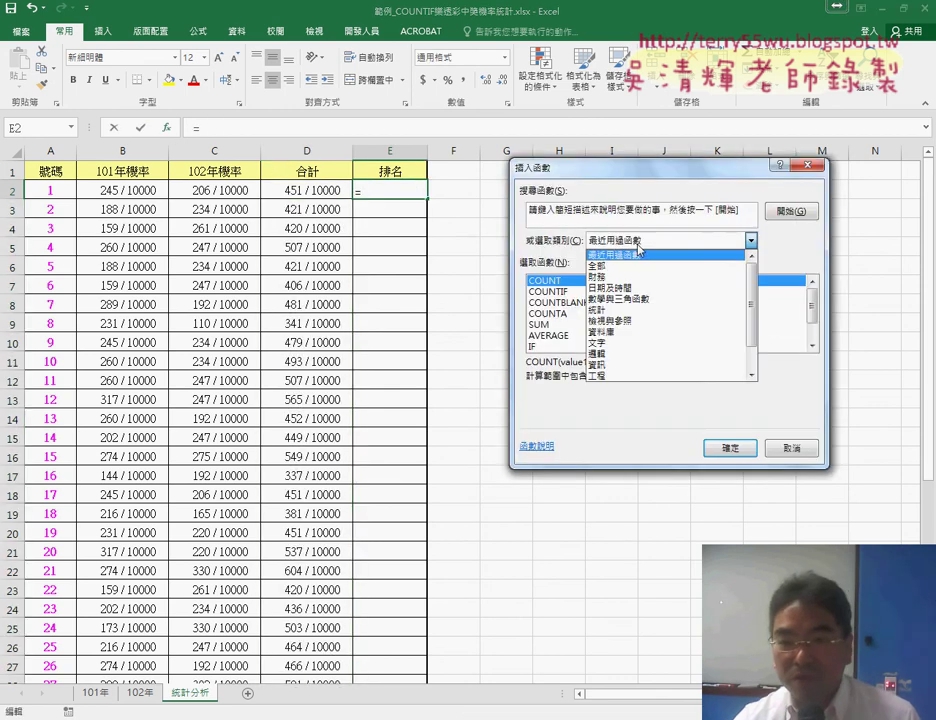
pyautogui.click(636, 318)
pyautogui.moveTo(813, 290); pyautogui.dragTo(816, 334)
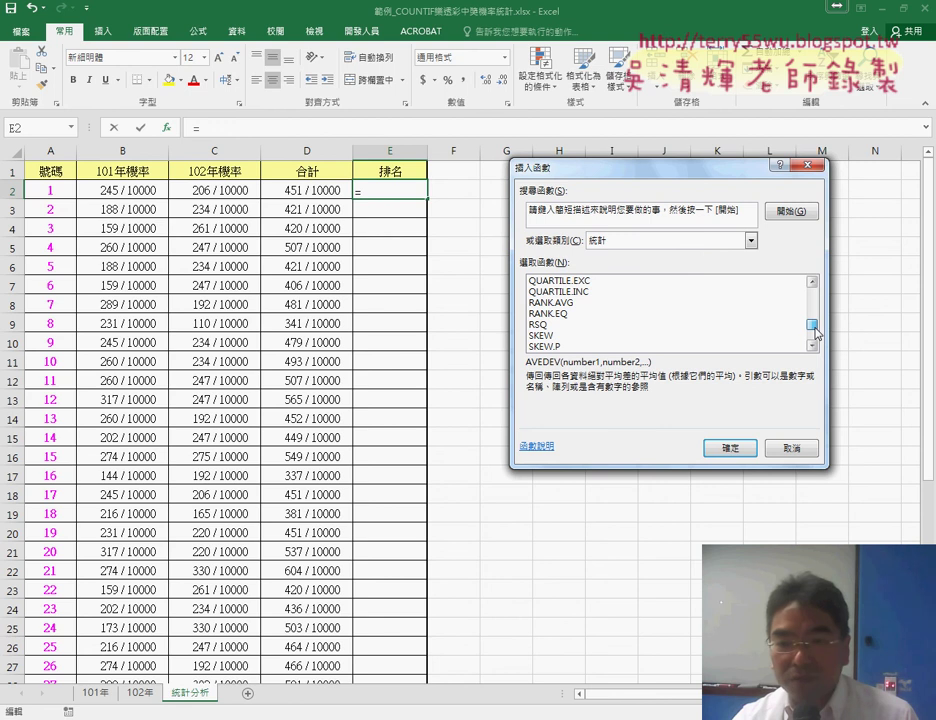
pyautogui.click(590, 313)
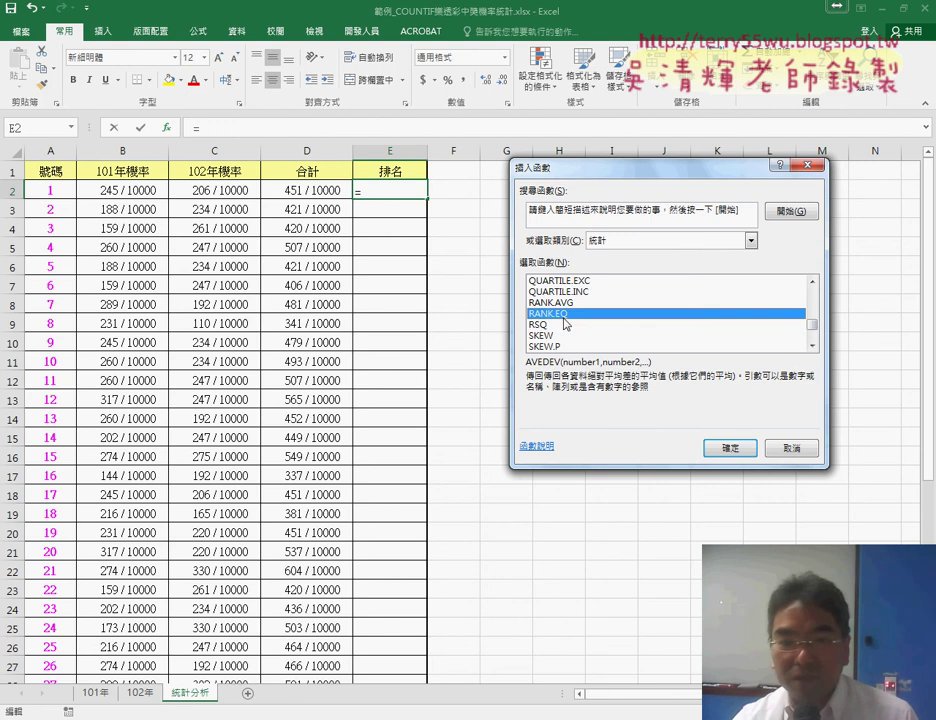
pyautogui.click(733, 449)
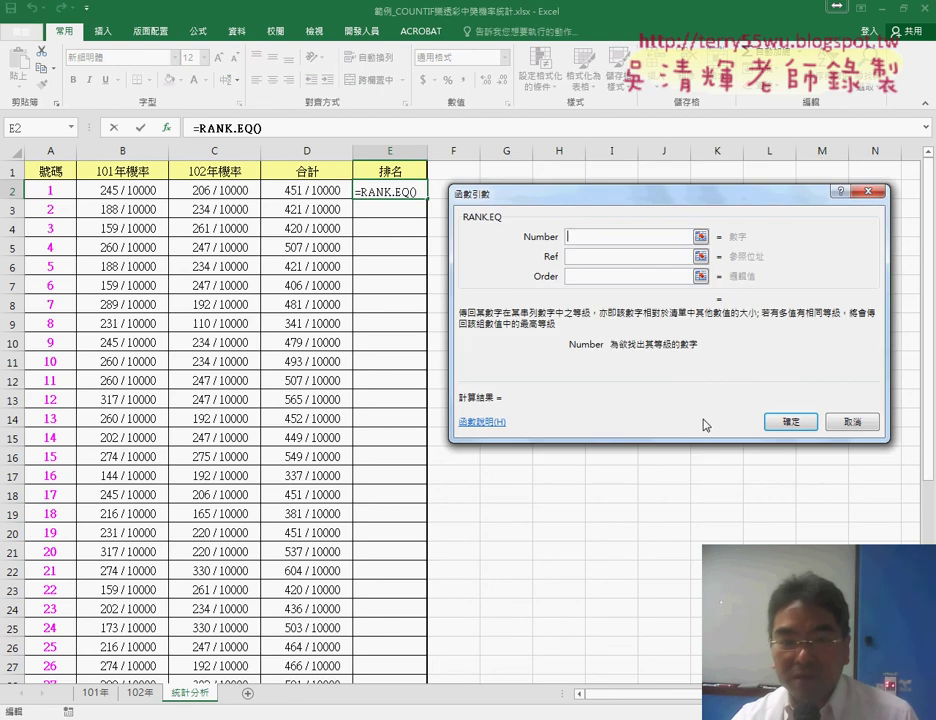
# - Rank D2 within D$2:D$43 and fill the RANK.EQ formula down the 排名 column
pyautogui.click(309, 191)
pyautogui.click(578, 256)
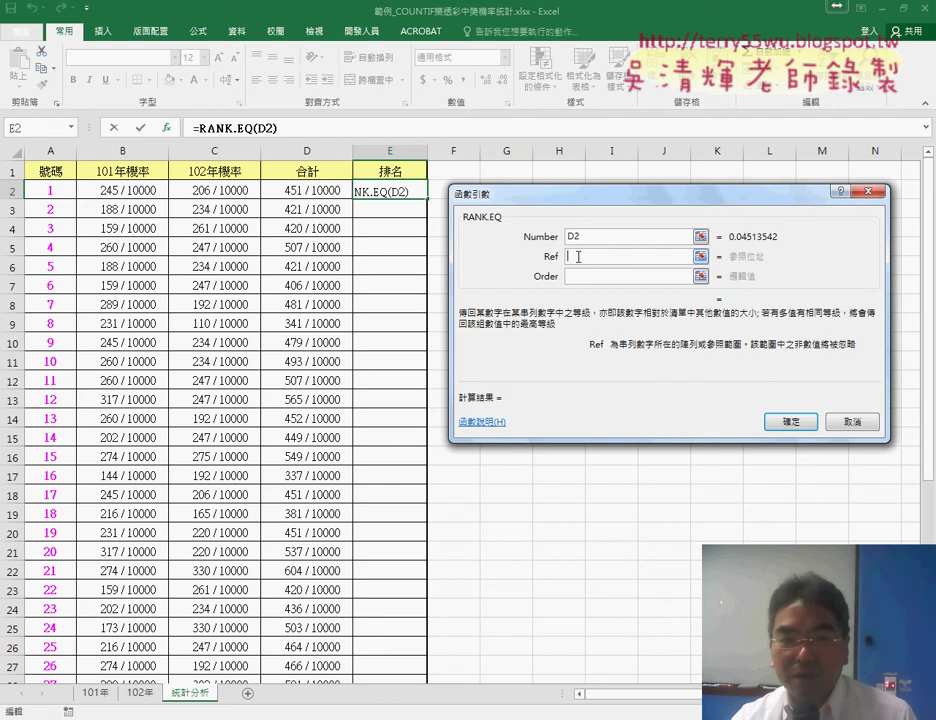
pyautogui.click(309, 192)
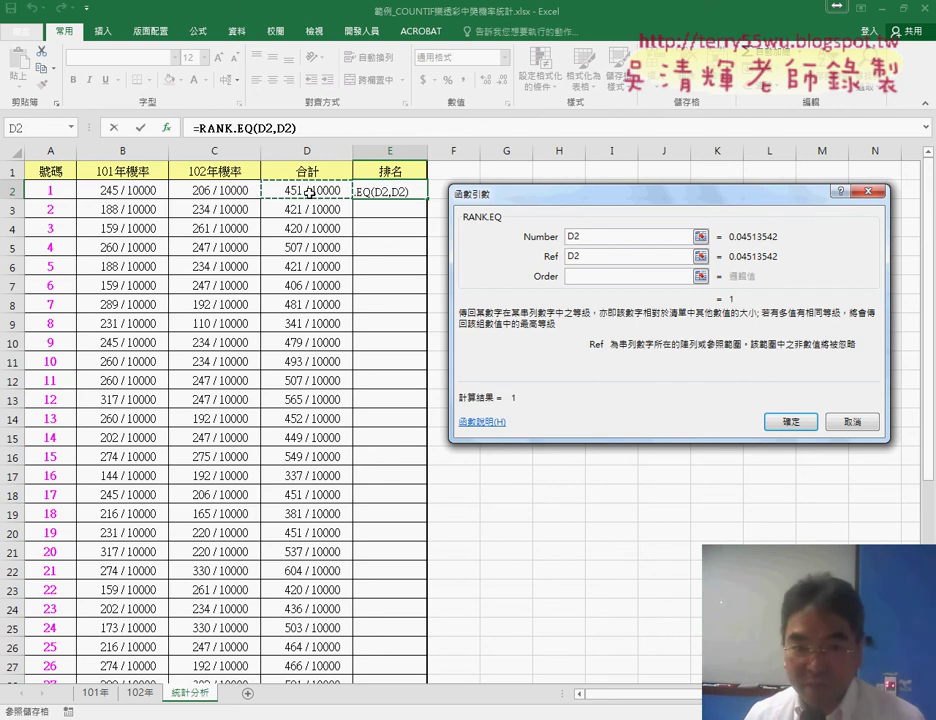
pyautogui.hotkey('ctrl', 'shift', 'Down')
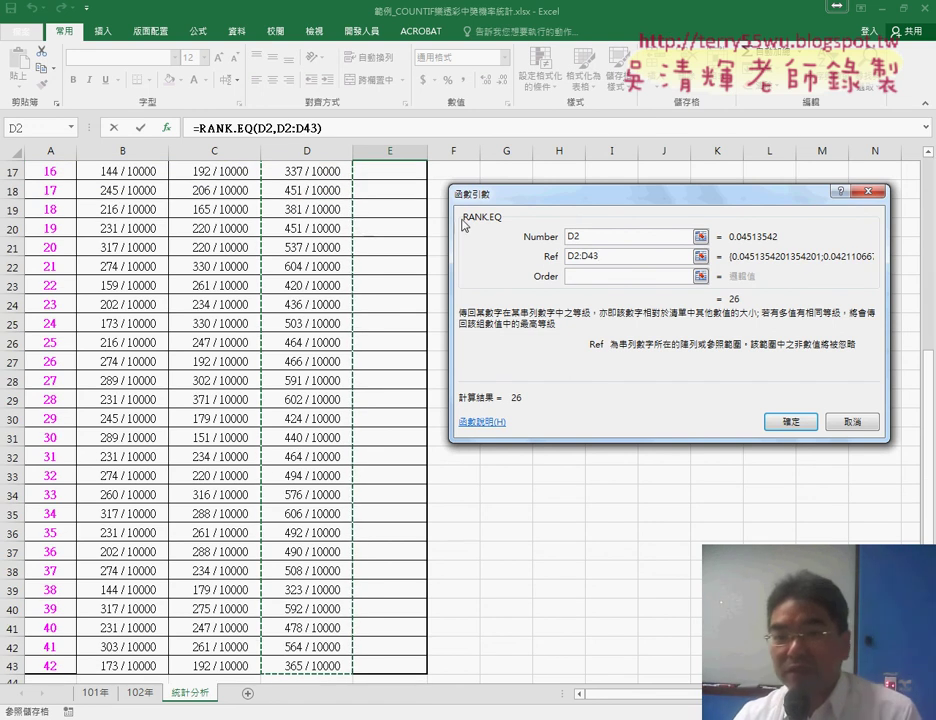
pyautogui.scroll(1, 307, 244)
pyautogui.scroll(3, 307, 244)
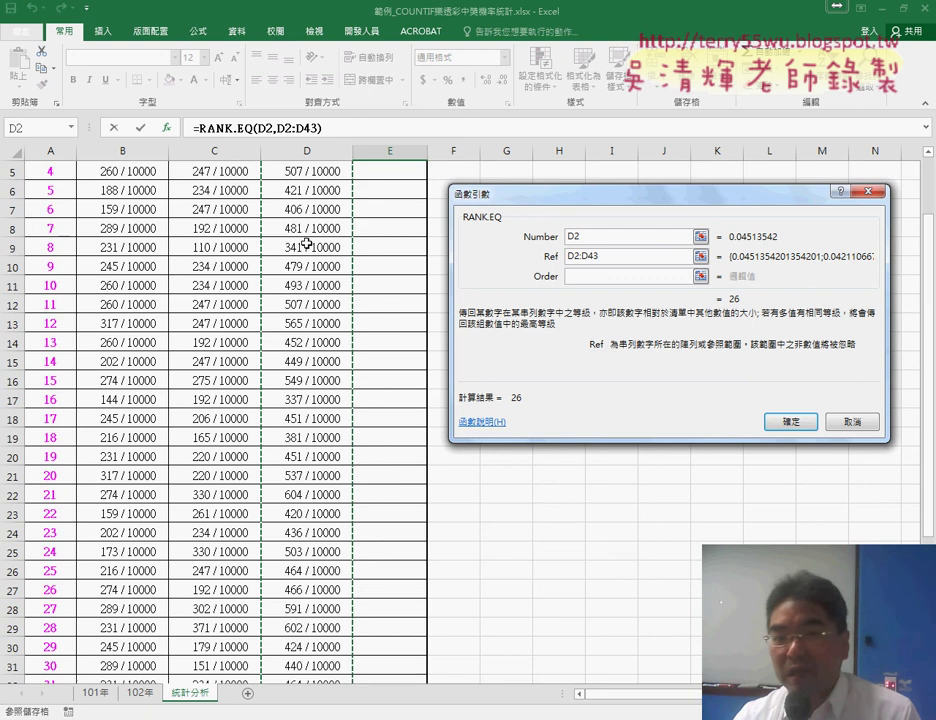
pyautogui.scroll(1, 307, 244)
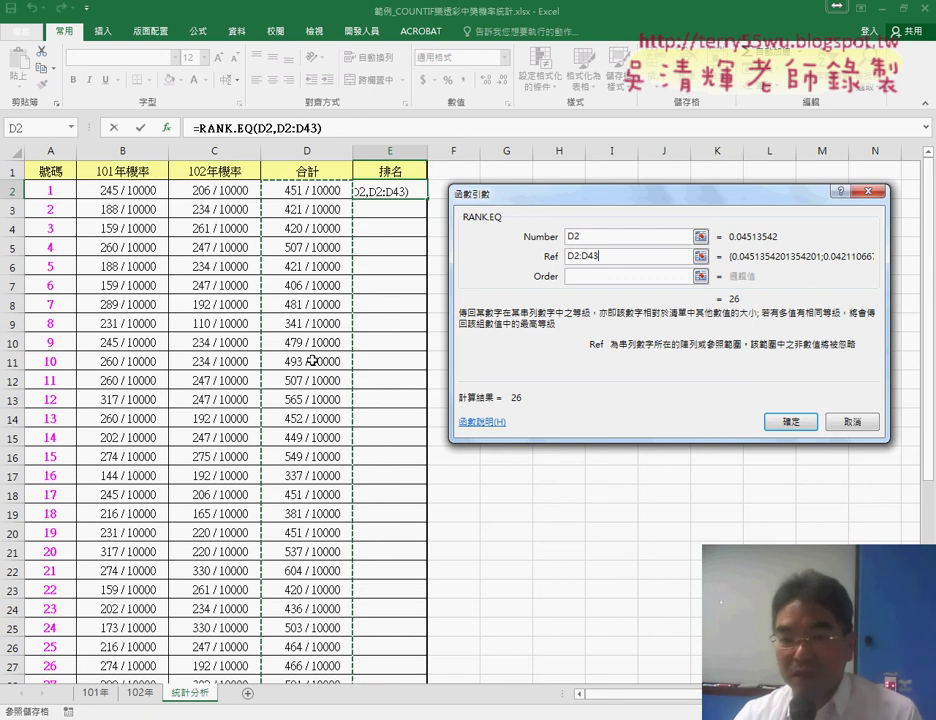
pyautogui.moveTo(606, 262); pyautogui.dragTo(547, 264)
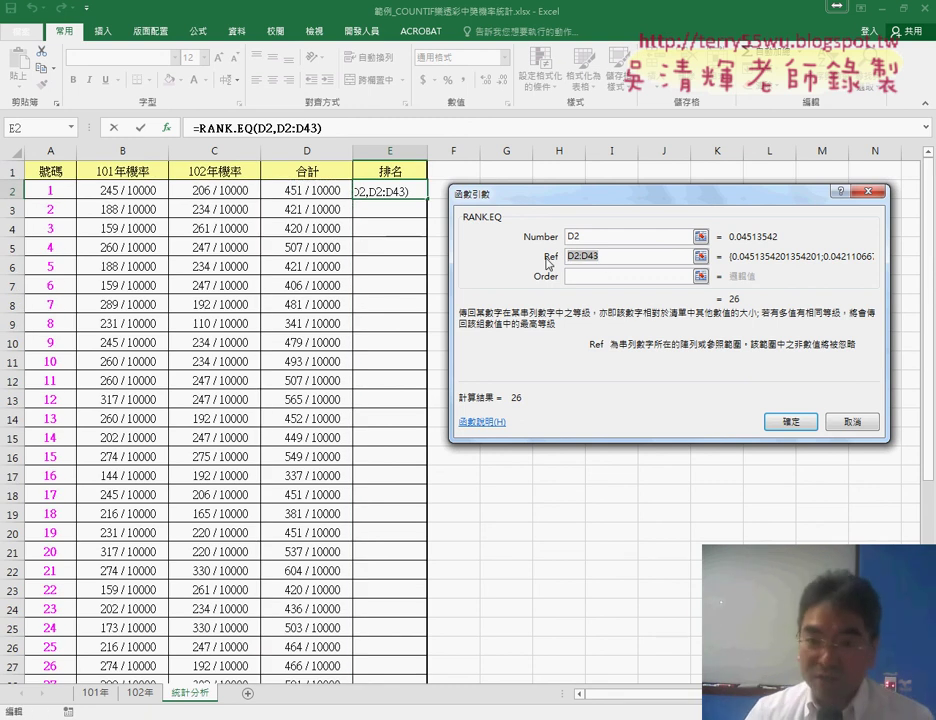
pyautogui.press('F4')
pyautogui.press('F4')
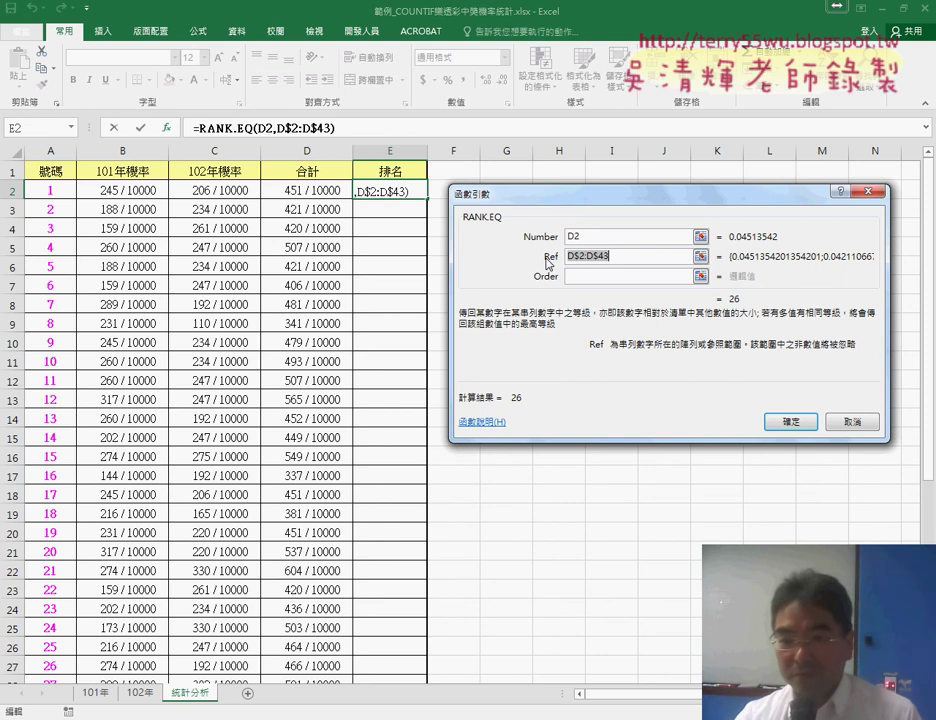
pyautogui.click(803, 423)
pyautogui.doubleClick(428, 198)
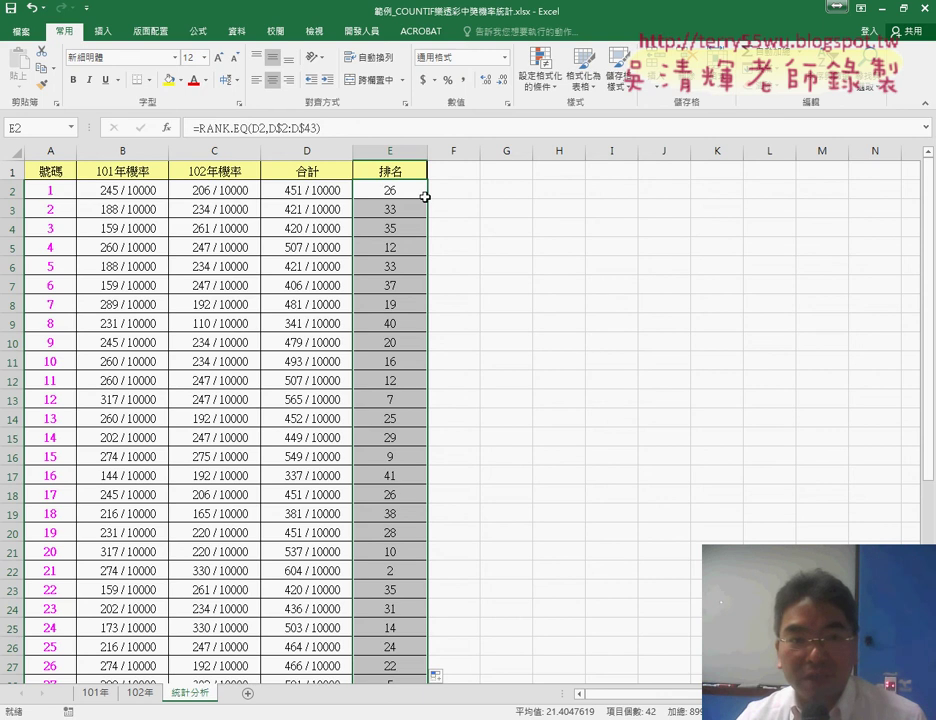
# - Reopen E2's RANK.EQ arguments showing Number D2, Ref D$2:D$43 and result 26
pyautogui.click(425, 197)
pyautogui.click(230, 128)
pyautogui.click(166, 128)
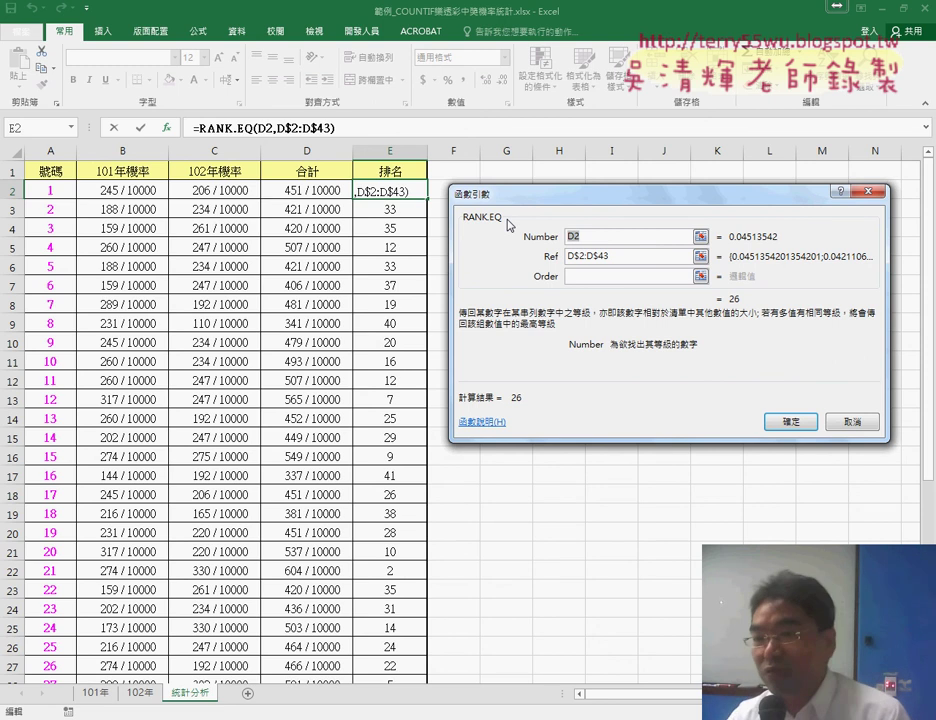
# - Close the RANK.EQ arguments without changes, leaving E2 showing 26
pyautogui.click(790, 422)
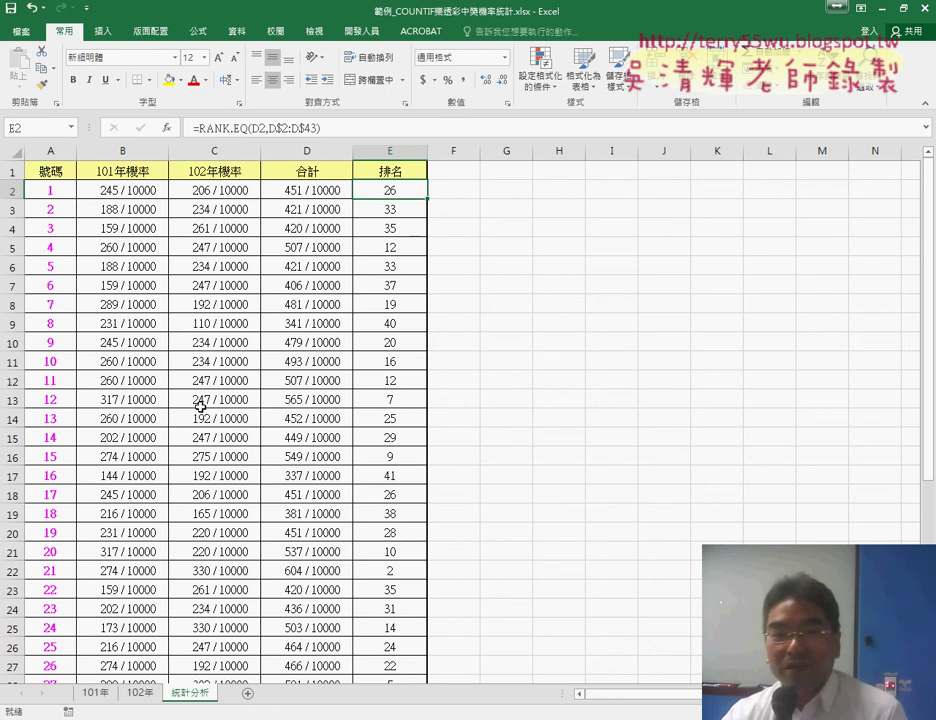
# - Fill number 12 in A13 (rank 7) and number 21 in A22 (rank 2) yellow
pyautogui.moveTo(404, 399); pyautogui.dragTo(63, 399)
pyautogui.click(63, 399)
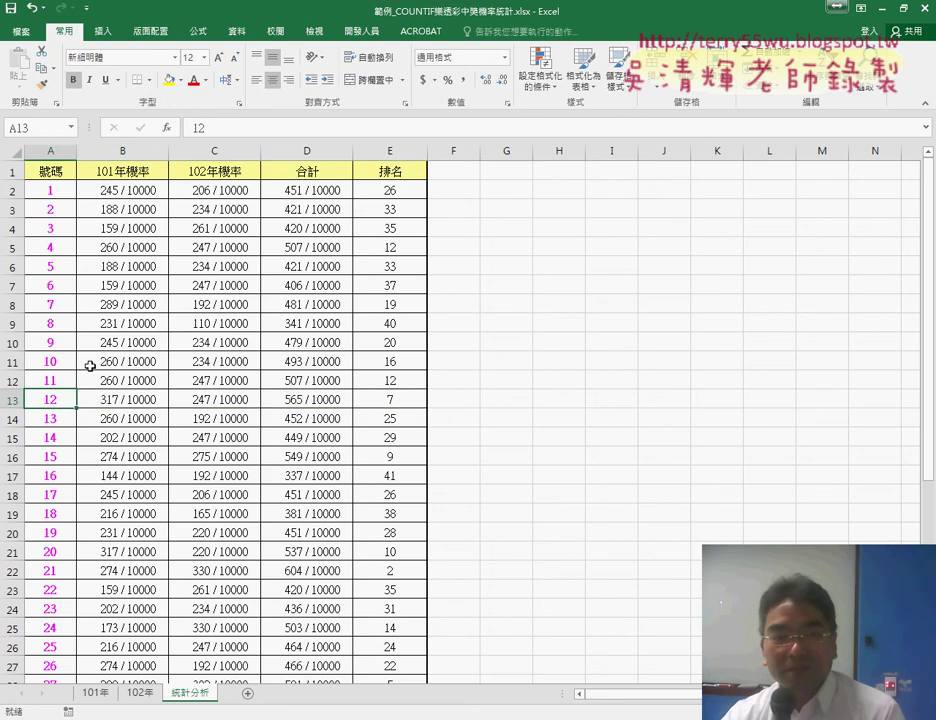
pyautogui.click(166, 82)
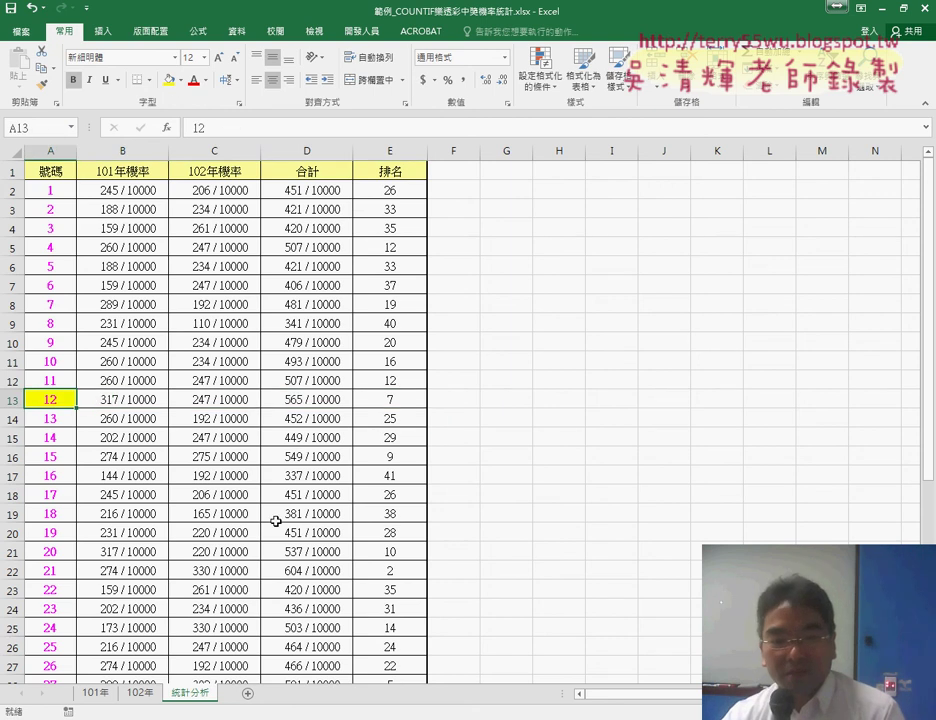
pyautogui.scroll(-2, 397, 528)
pyautogui.scroll(-2, 405, 531)
pyautogui.click(341, 458)
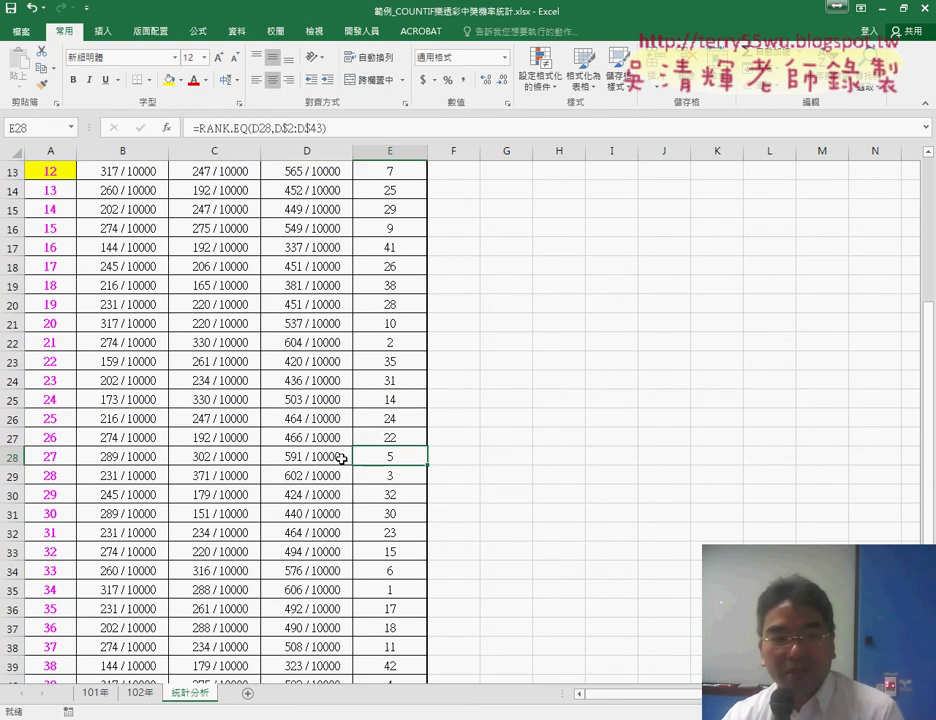
pyautogui.click(390, 342)
pyautogui.click(55, 342)
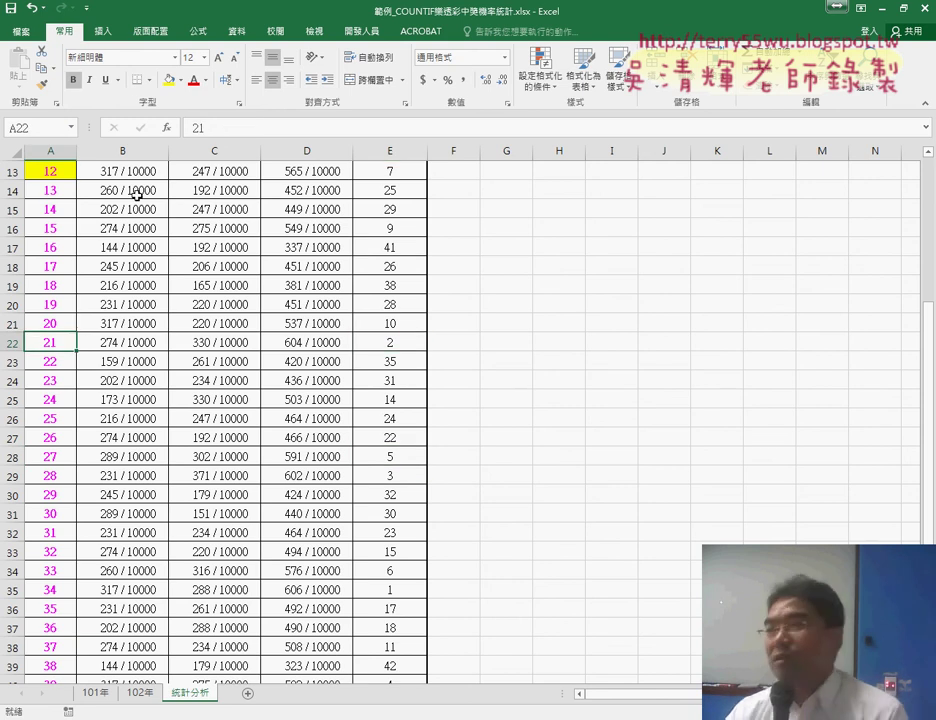
pyautogui.click(168, 80)
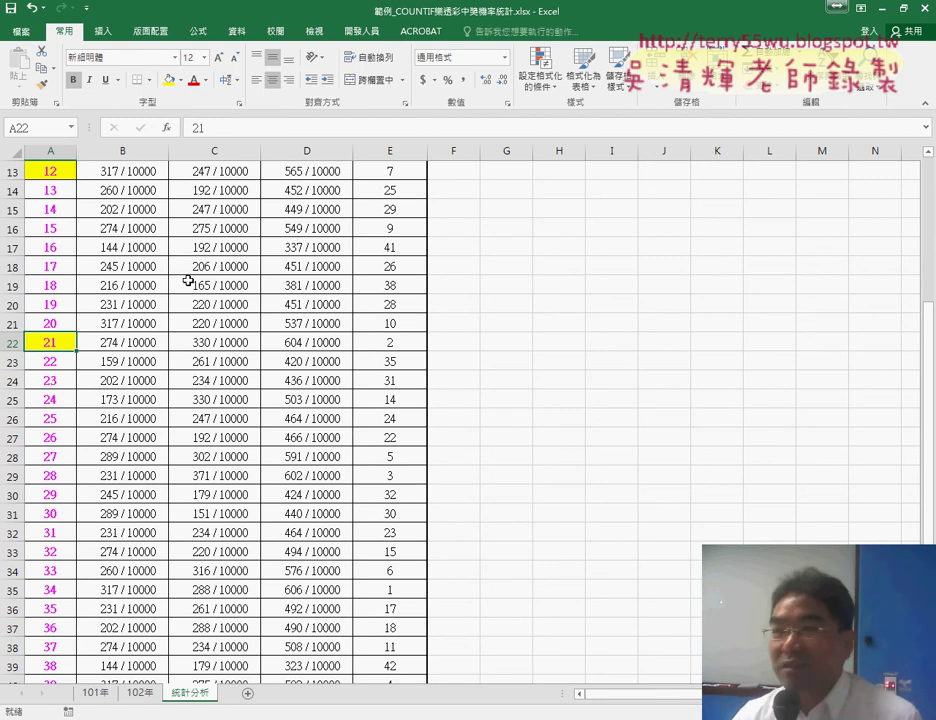
pyautogui.scroll(2, 188, 281)
pyautogui.scroll(2, 188, 281)
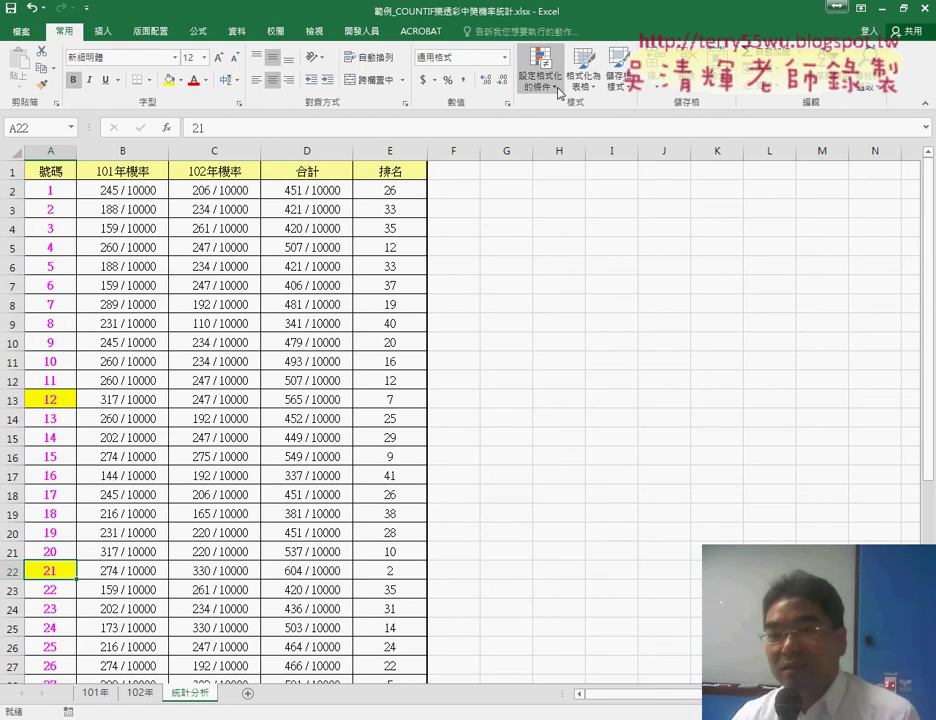
pyautogui.click(558, 92)
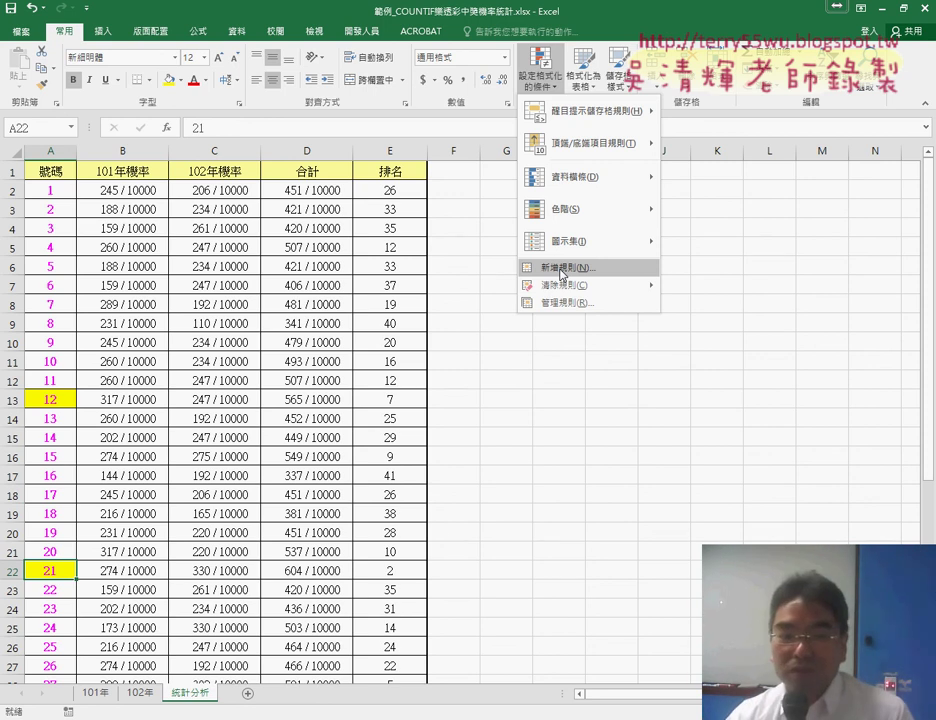
pyautogui.click(95, 692)
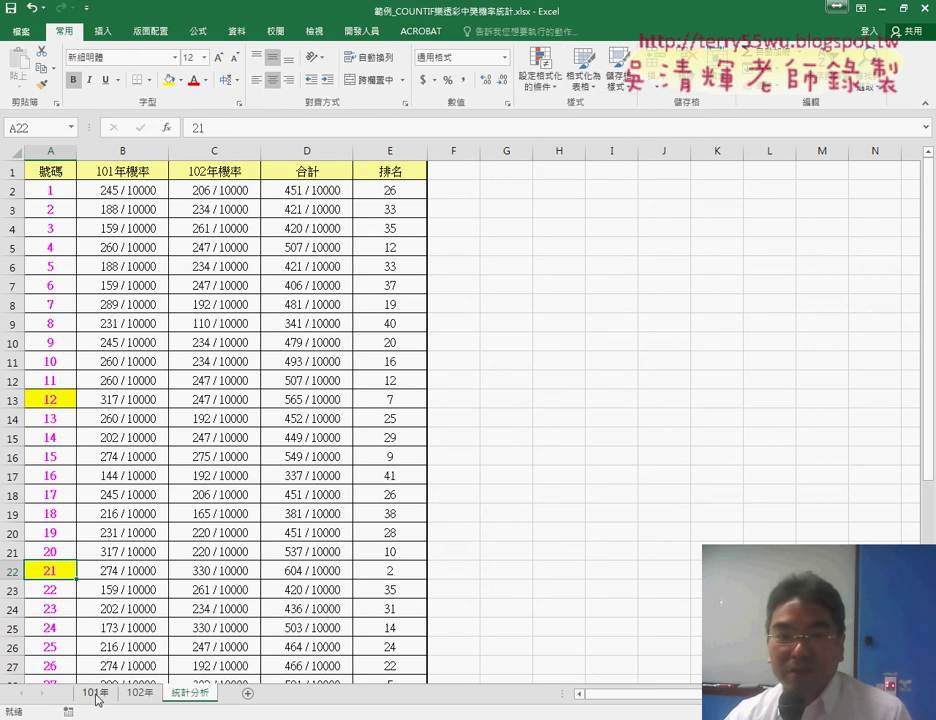
pyautogui.click(95, 692)
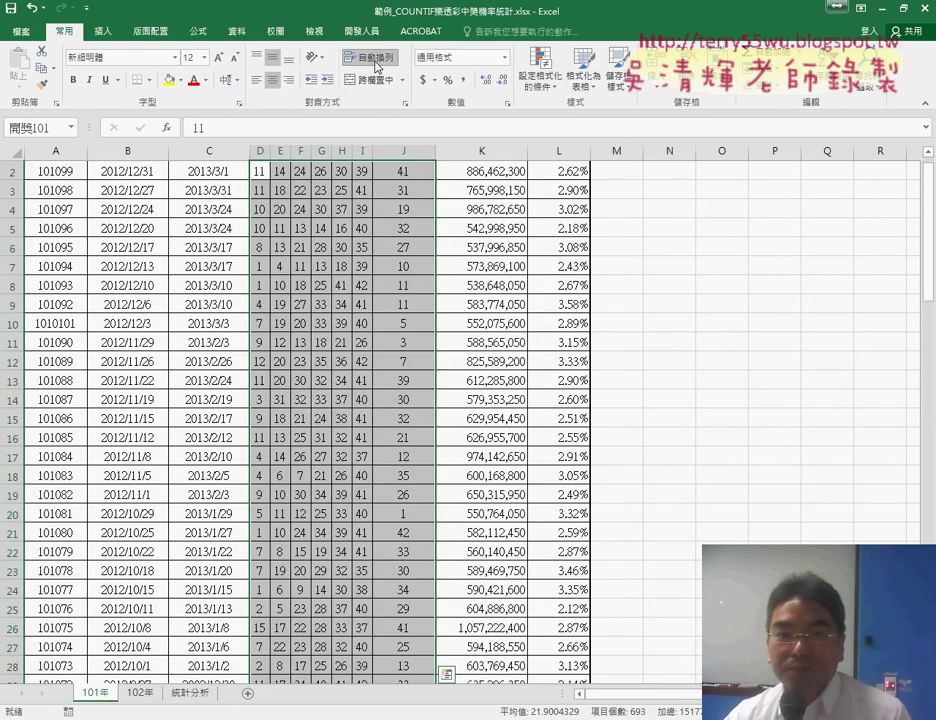
pyautogui.click(200, 31)
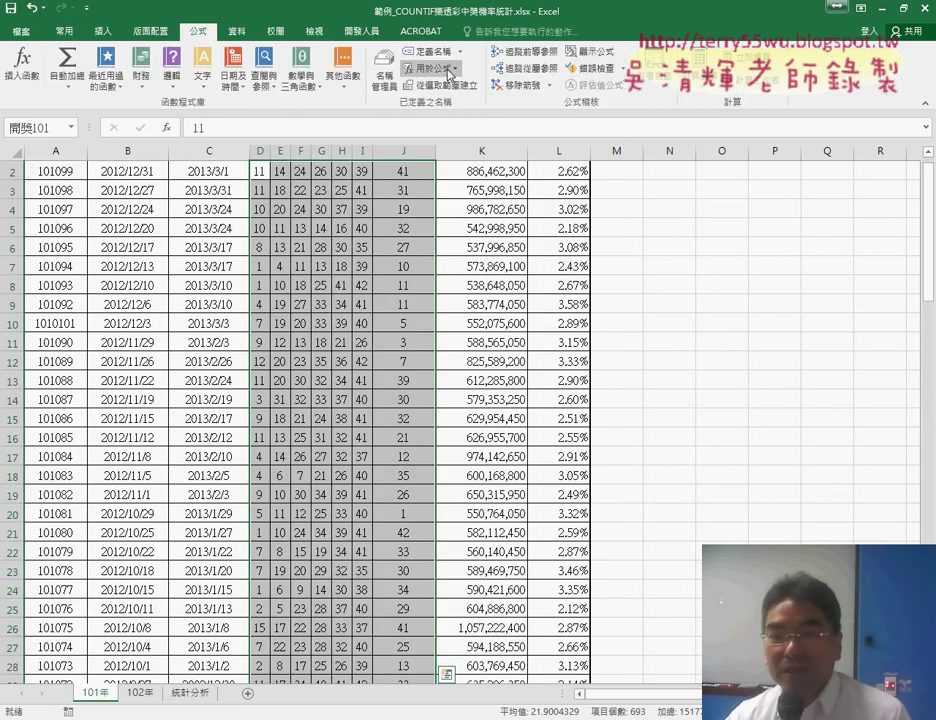
pyautogui.click(428, 51)
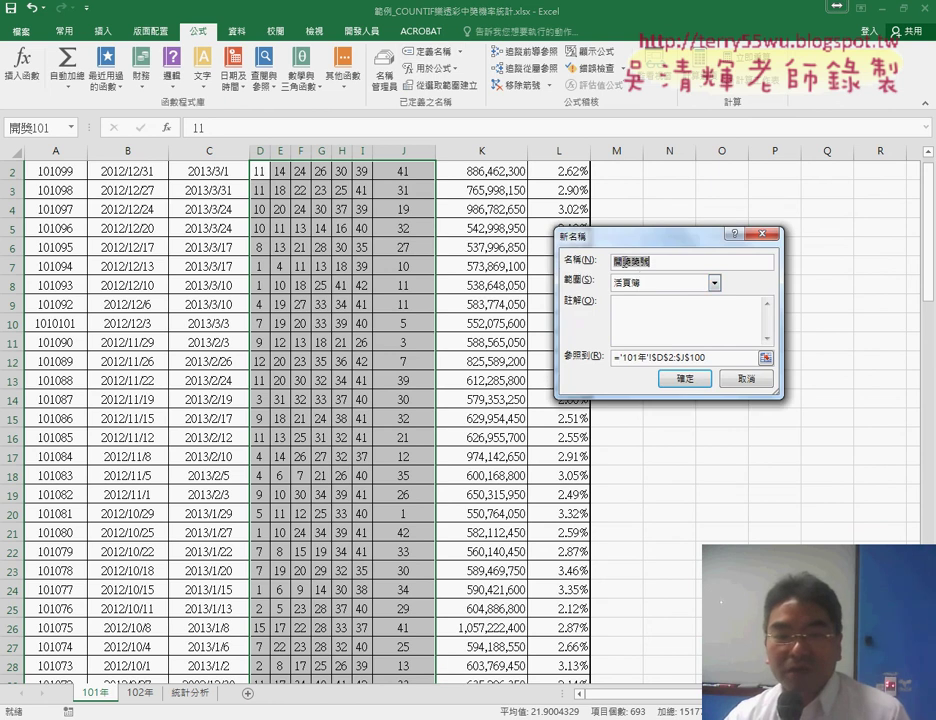
pyautogui.click(745, 379)
pyautogui.click(140, 692)
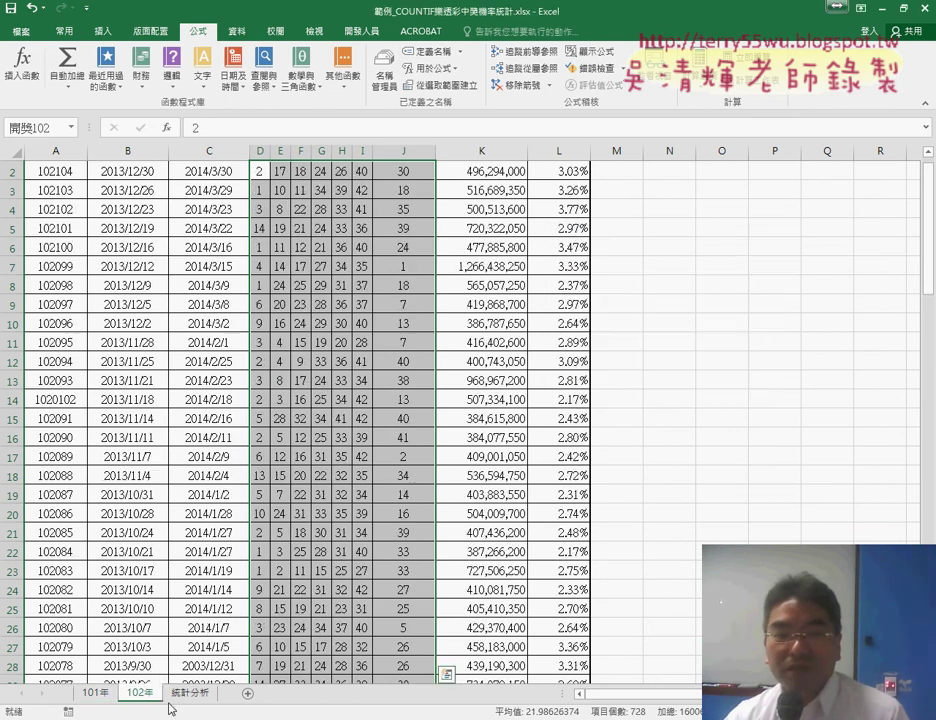
pyautogui.click(186, 692)
pyautogui.click(132, 188)
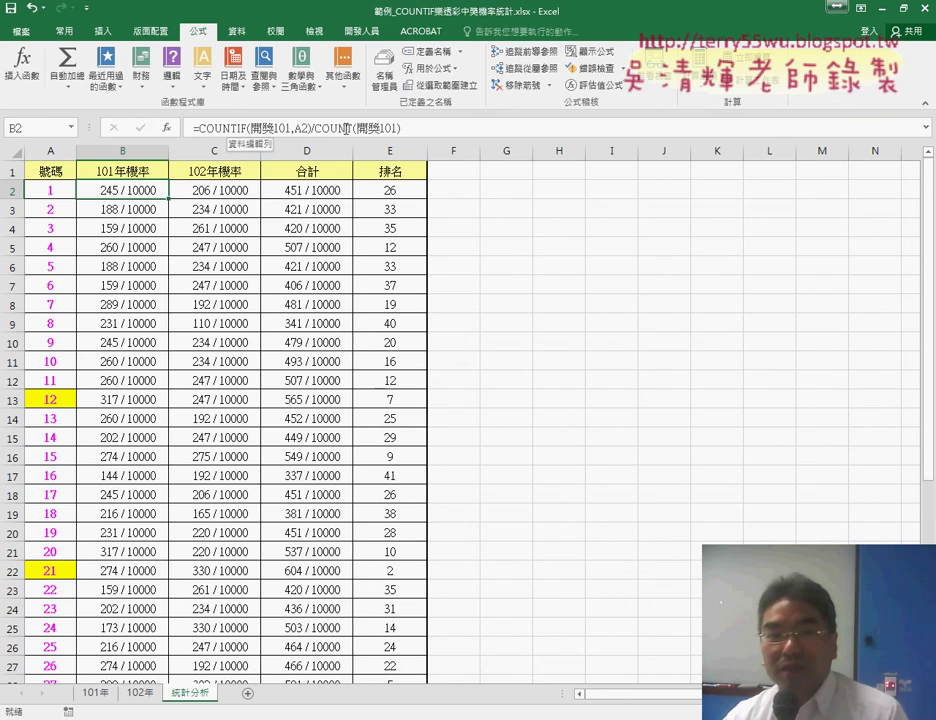
pyautogui.rightClick(135, 193)
pyautogui.click(168, 440)
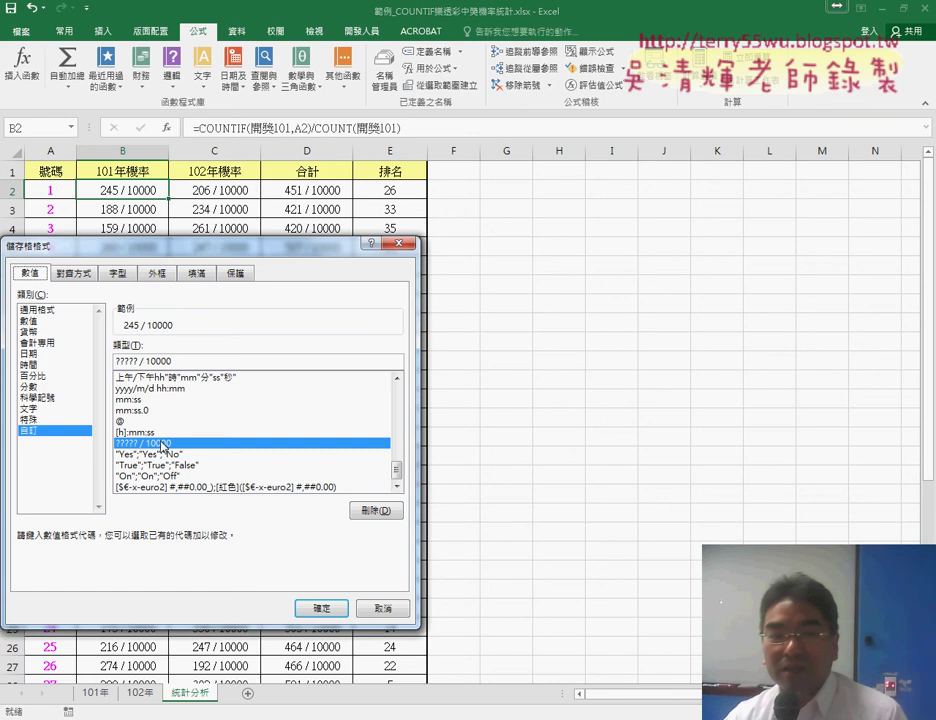
pyautogui.click(327, 604)
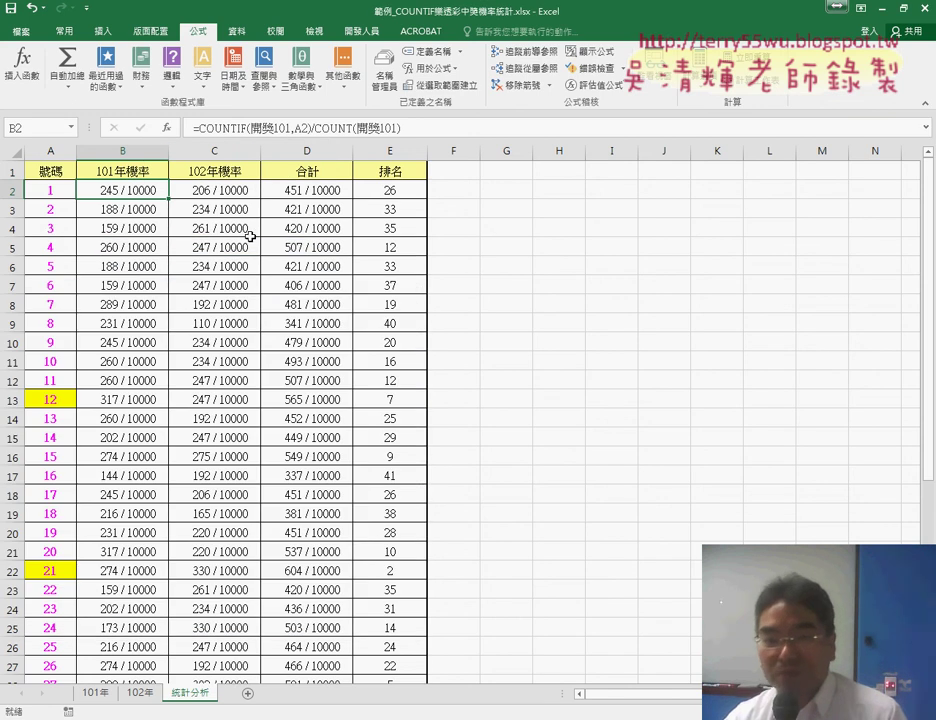
pyautogui.click(315, 193)
pyautogui.click(390, 193)
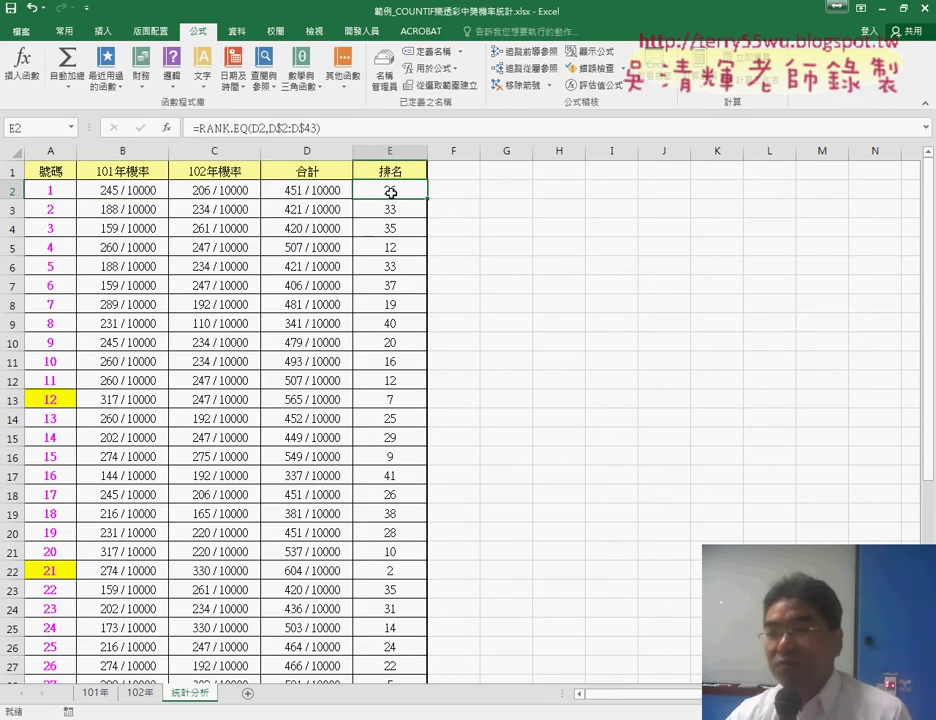
pyautogui.click(54, 400)
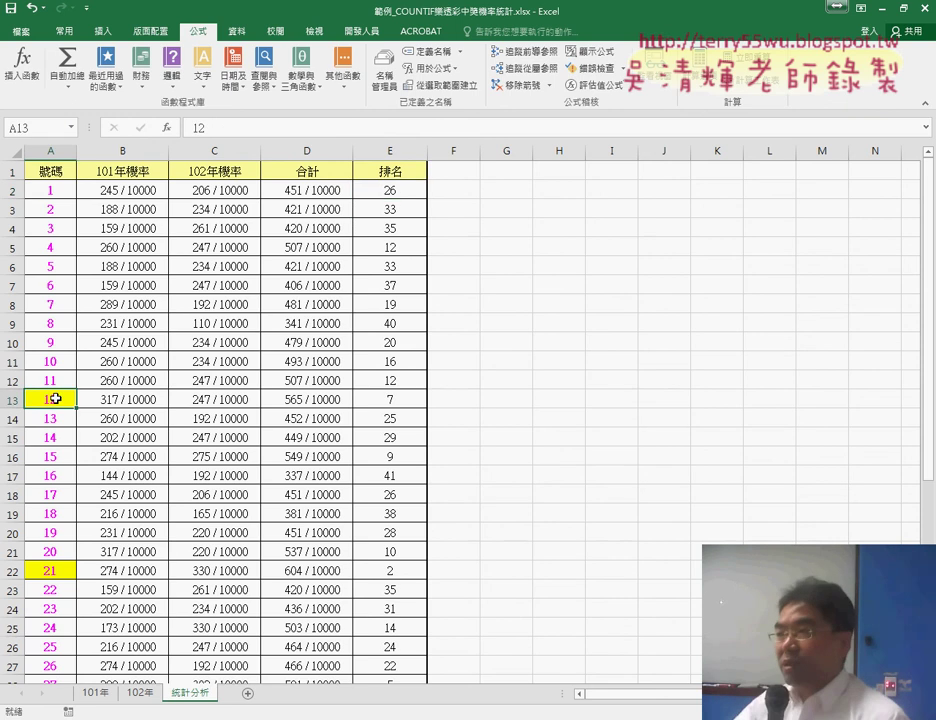